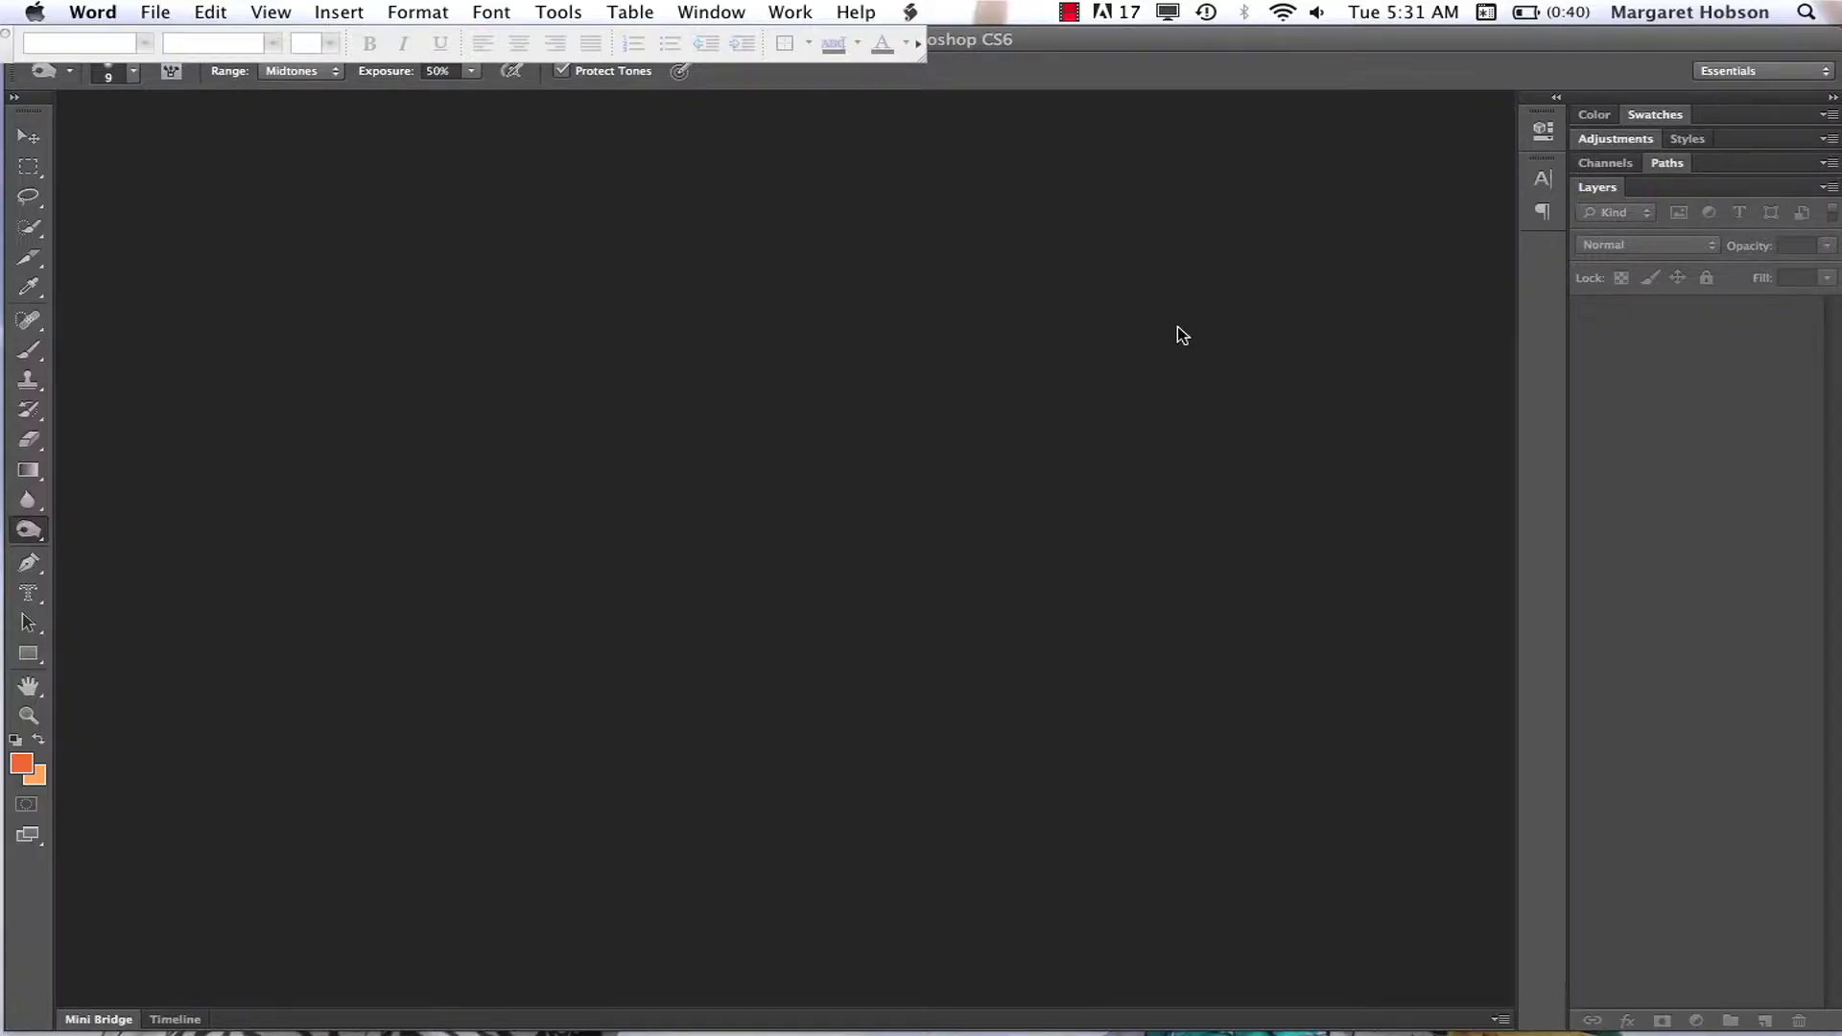
Bring the Adobe Photoshop CS6 window to the front over Microsoft Word
{"action": "left_click", "coordinate": [1143, 85]}
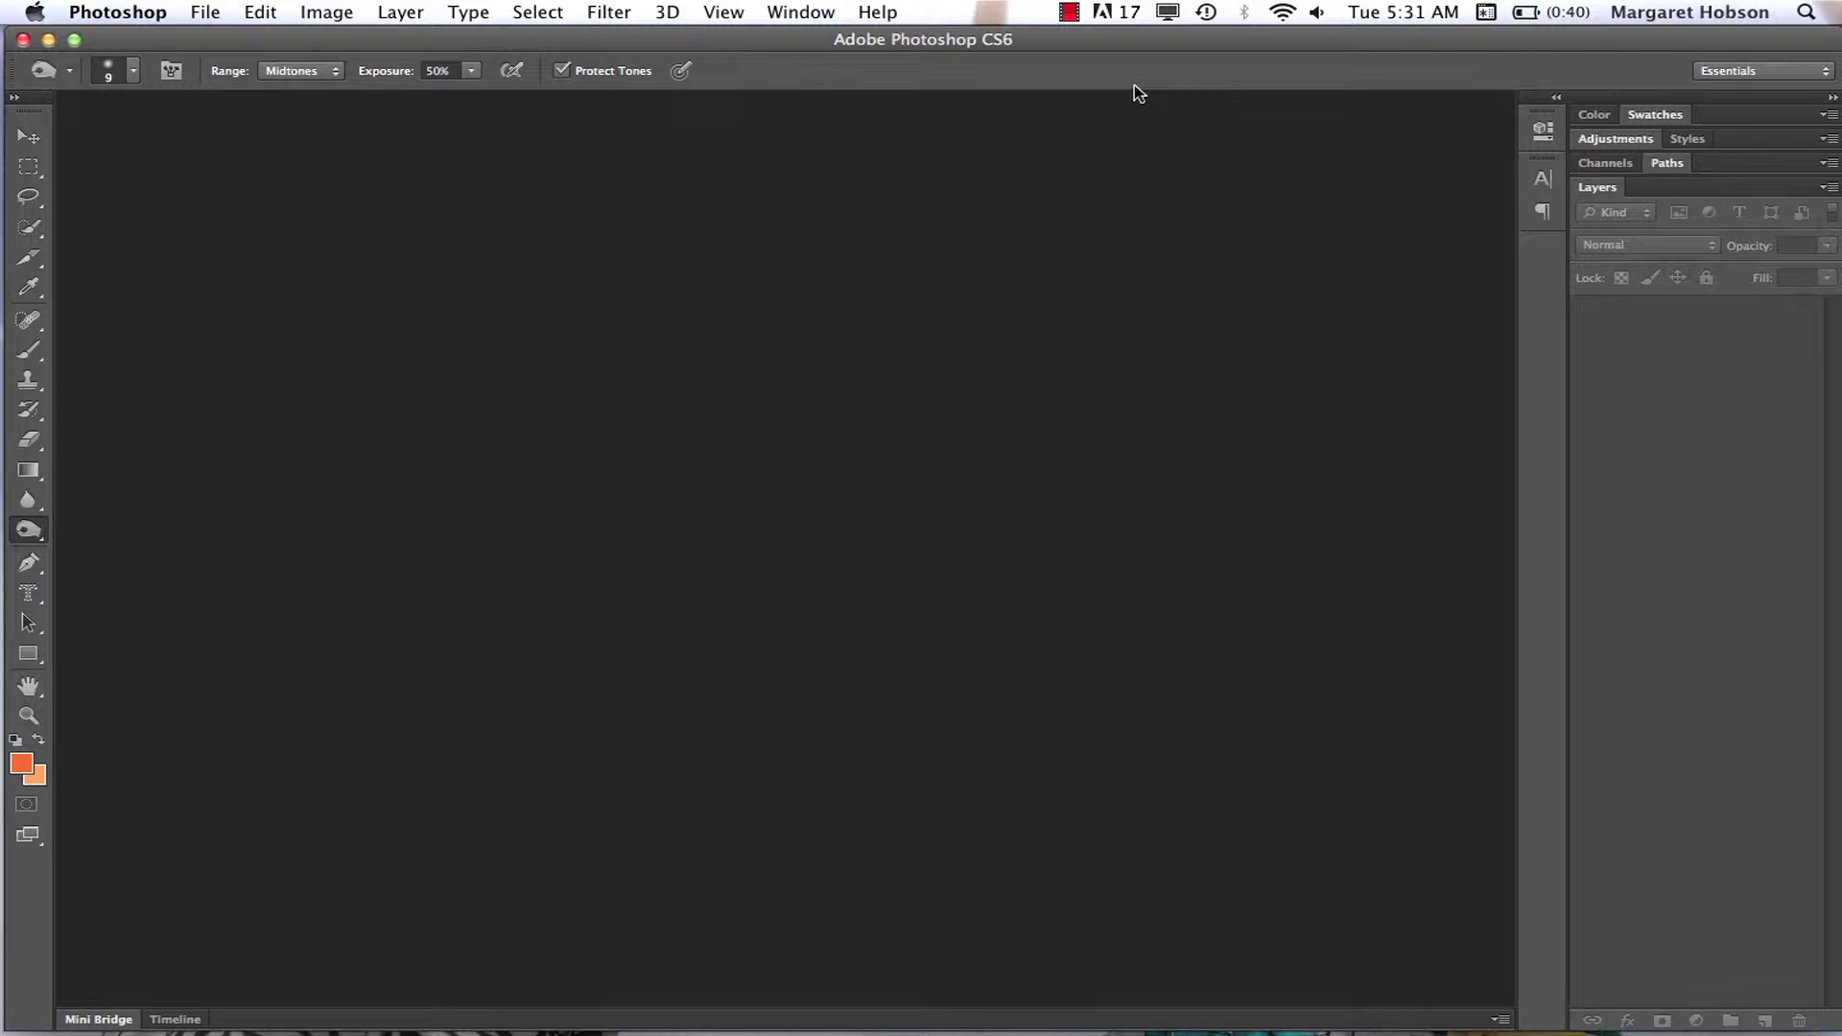
{"action": "left_click", "coordinate": [117, 11]}
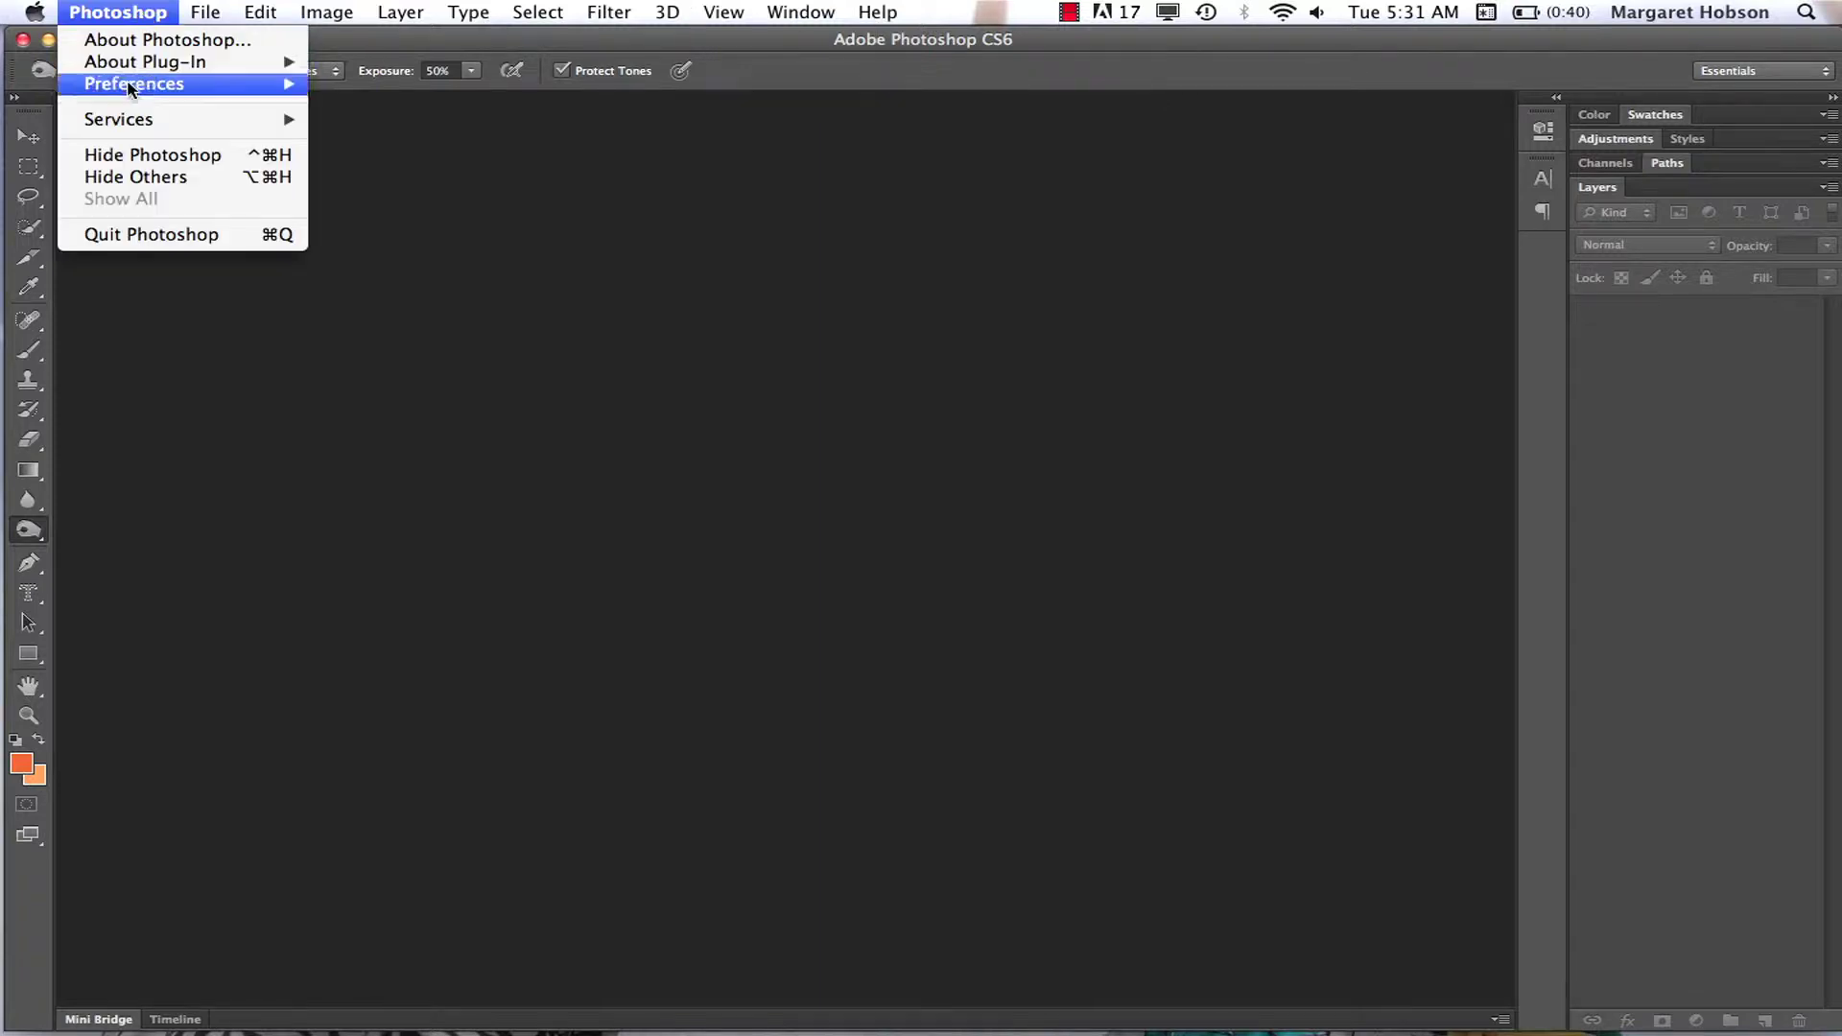
{"action": "mouse_move", "coordinate": [151, 93]}
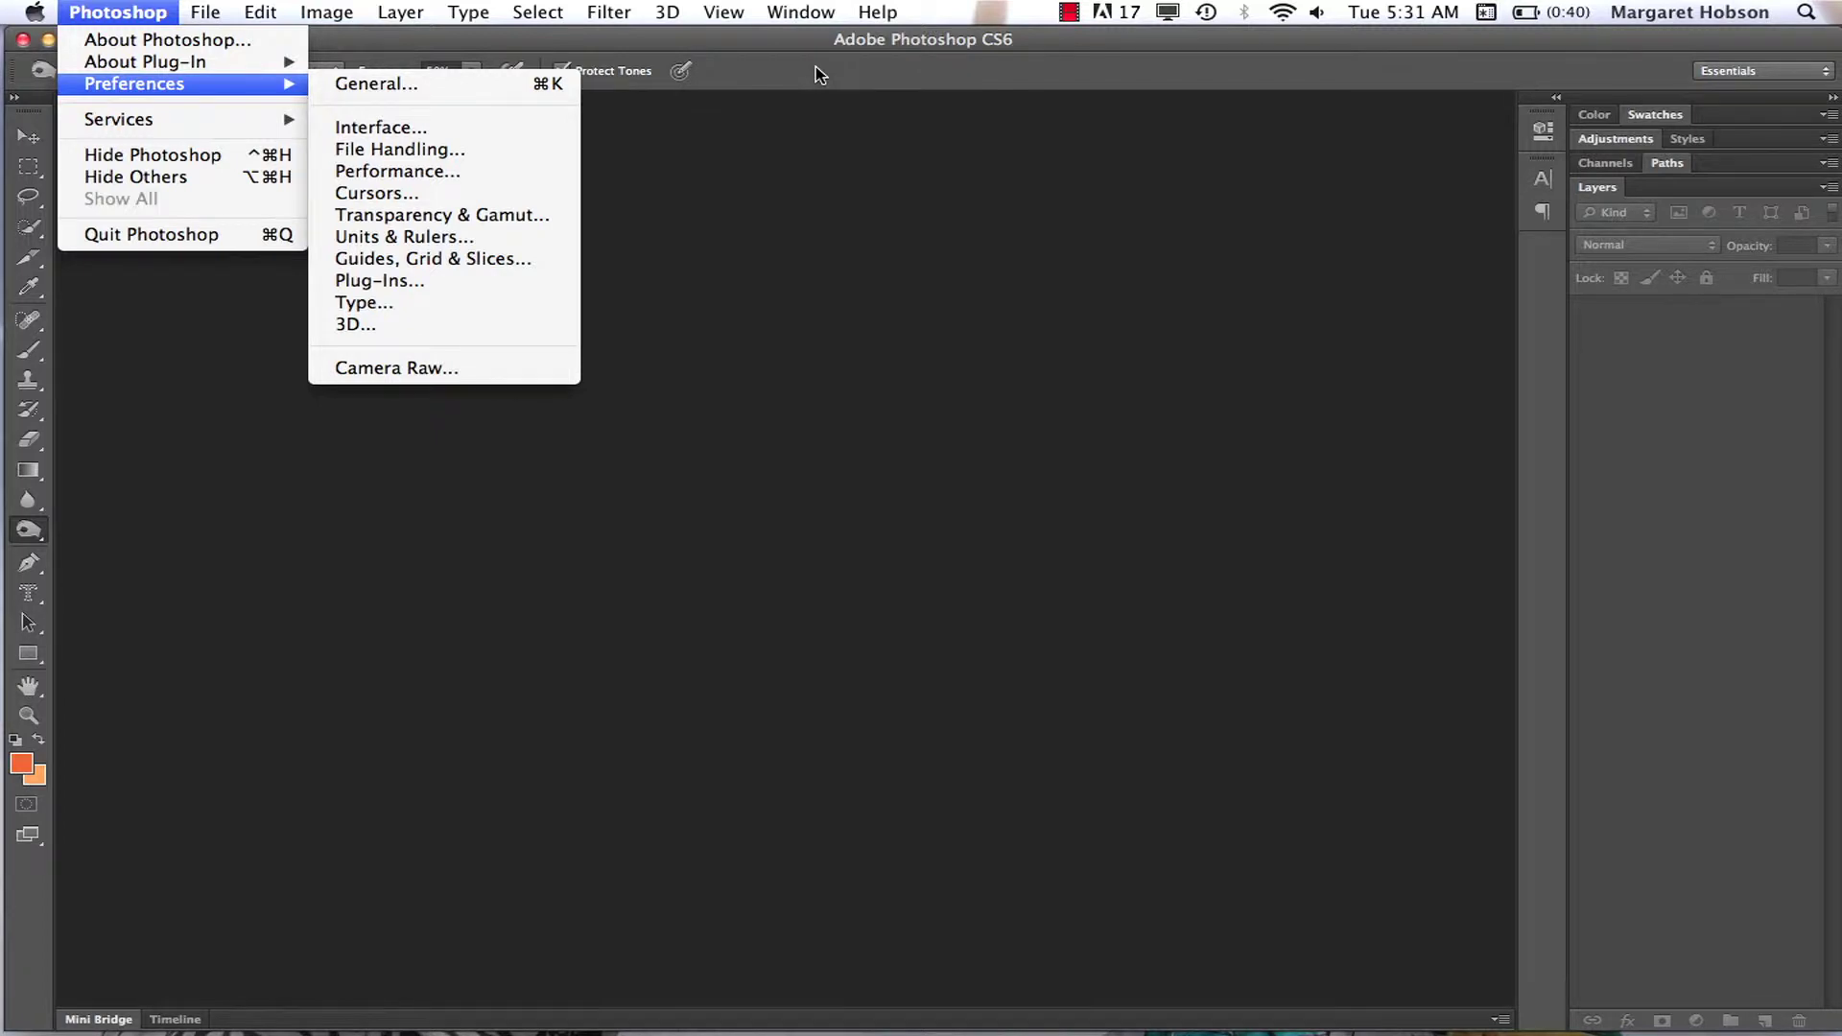
{"action": "mouse_move", "coordinate": [205, 11]}
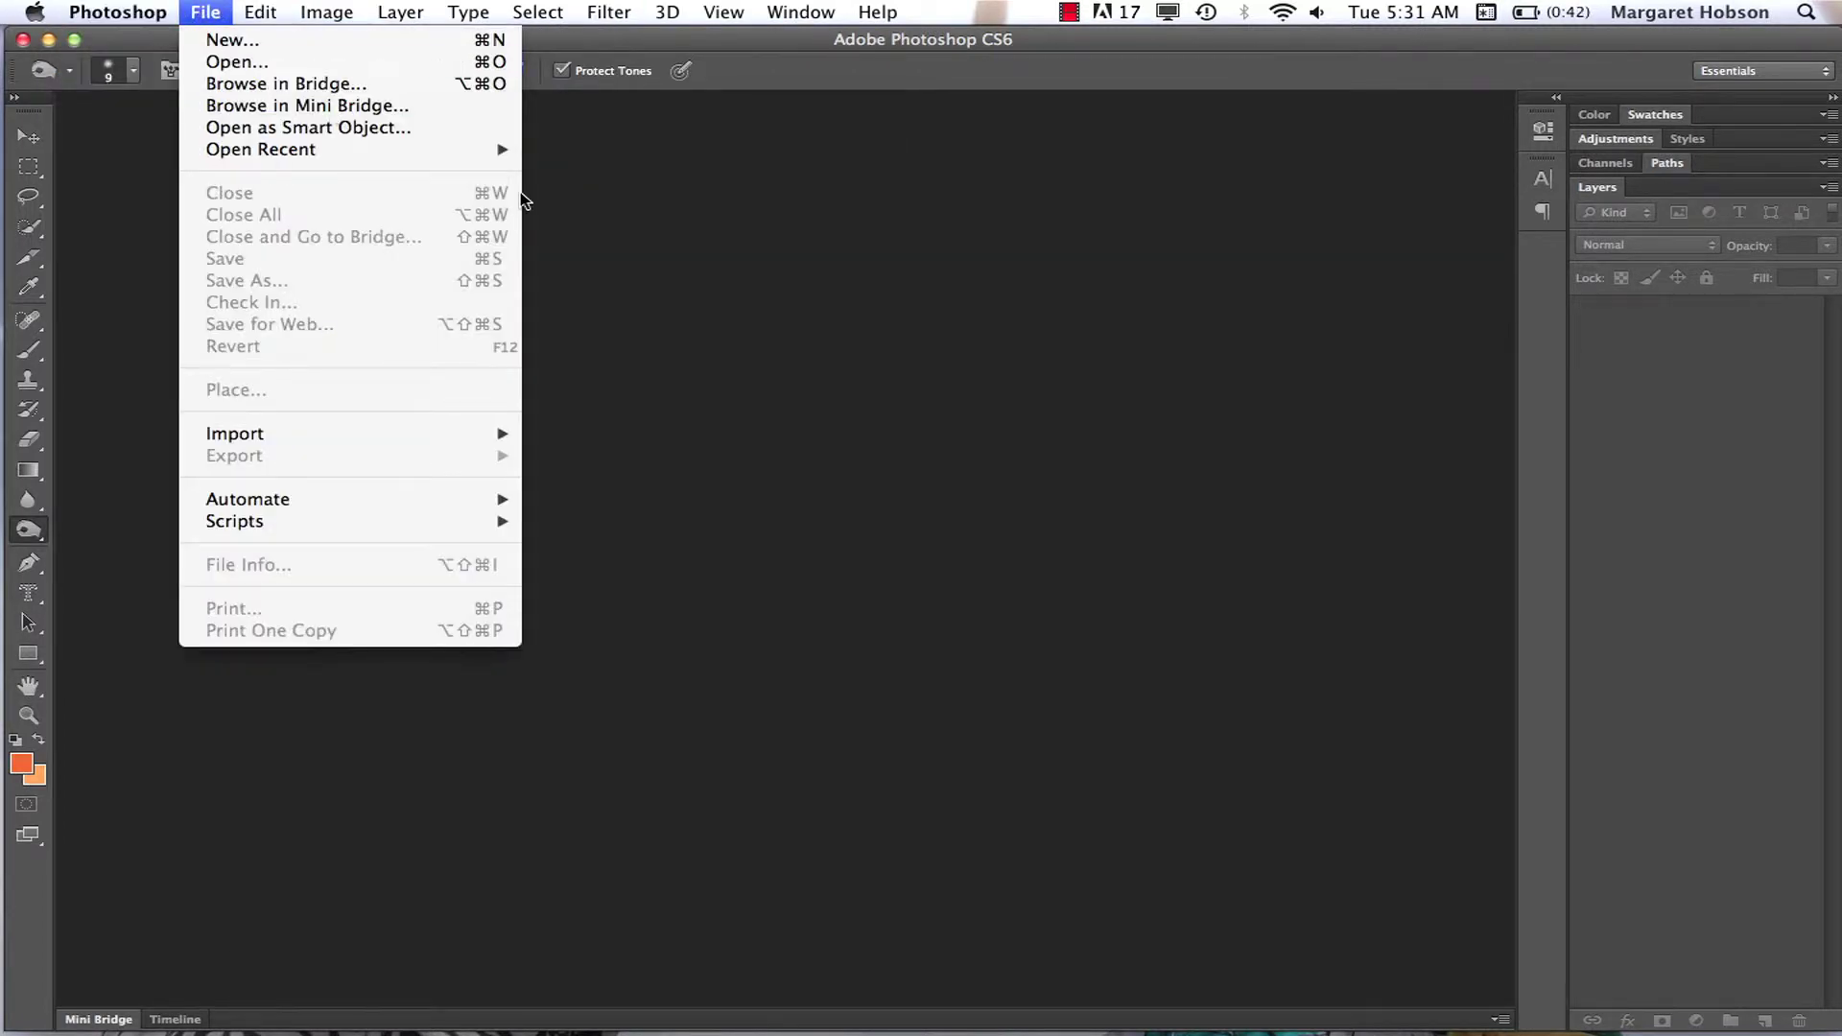
{"action": "left_click", "coordinate": [722, 228]}
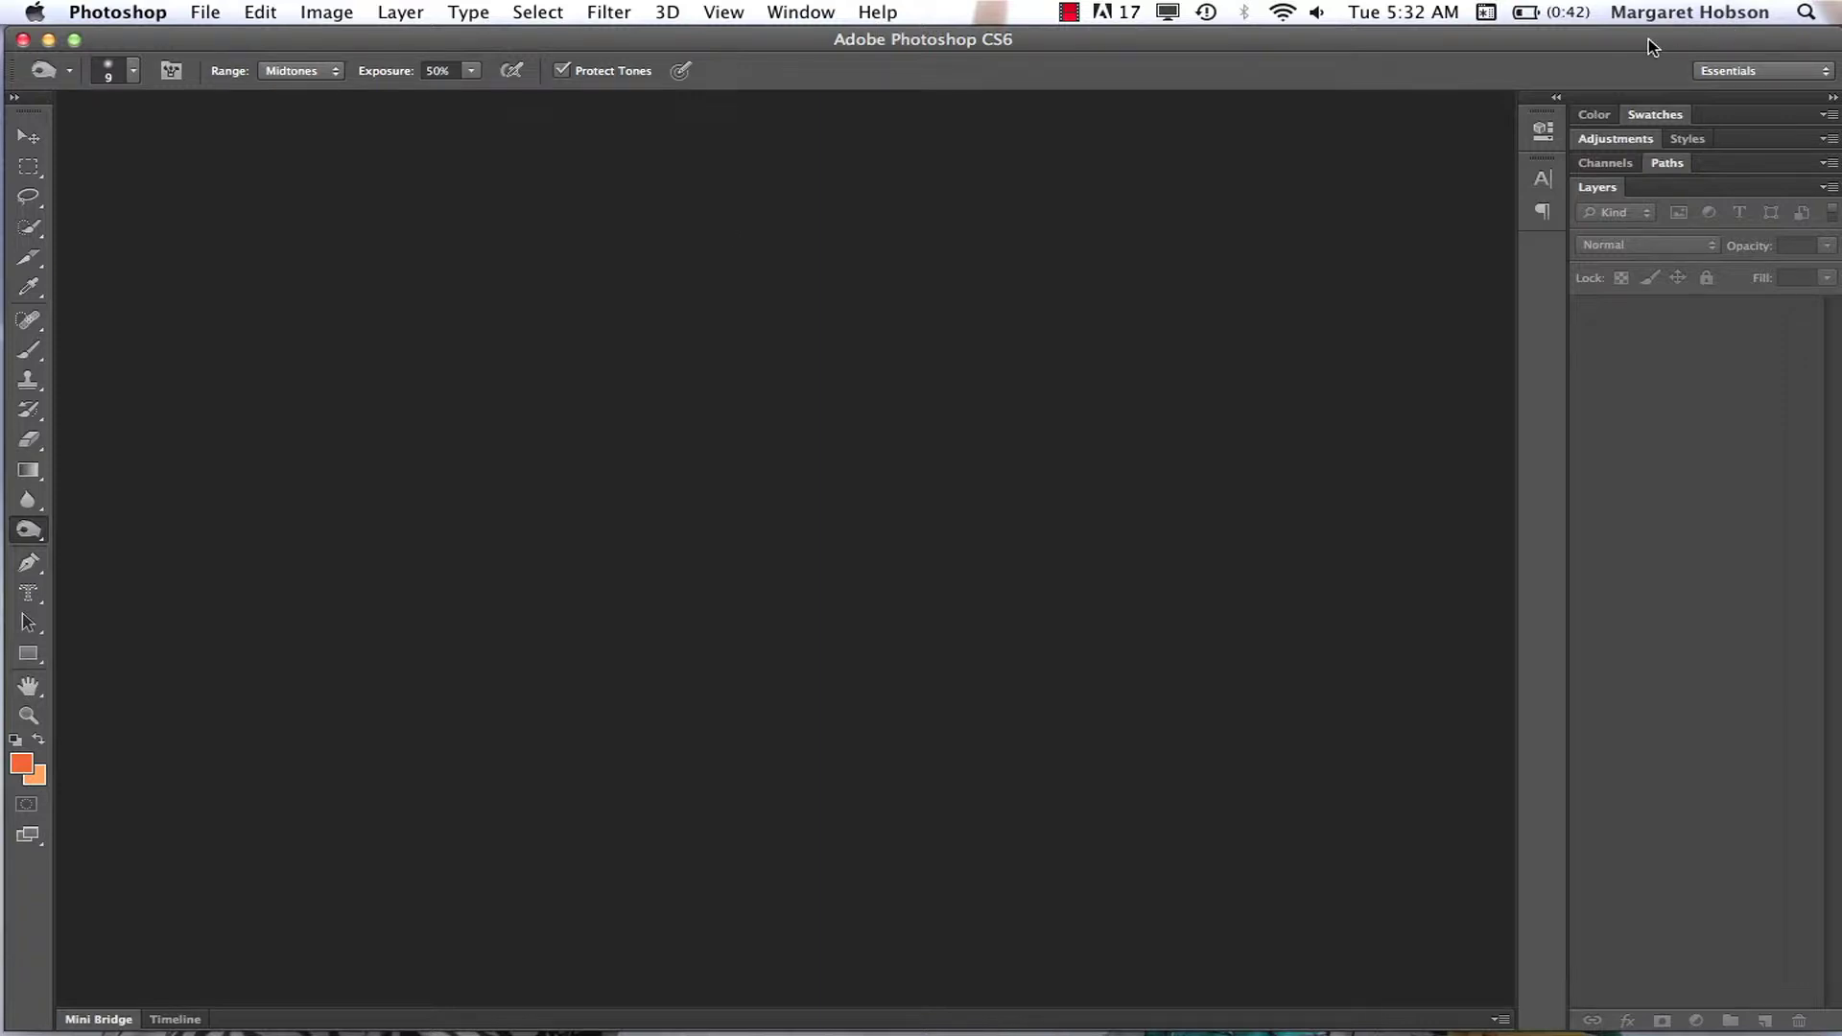
Change the workspace from Essentials to Photography with the top-right workspace switcher
{"action": "left_click", "coordinate": [1825, 74]}
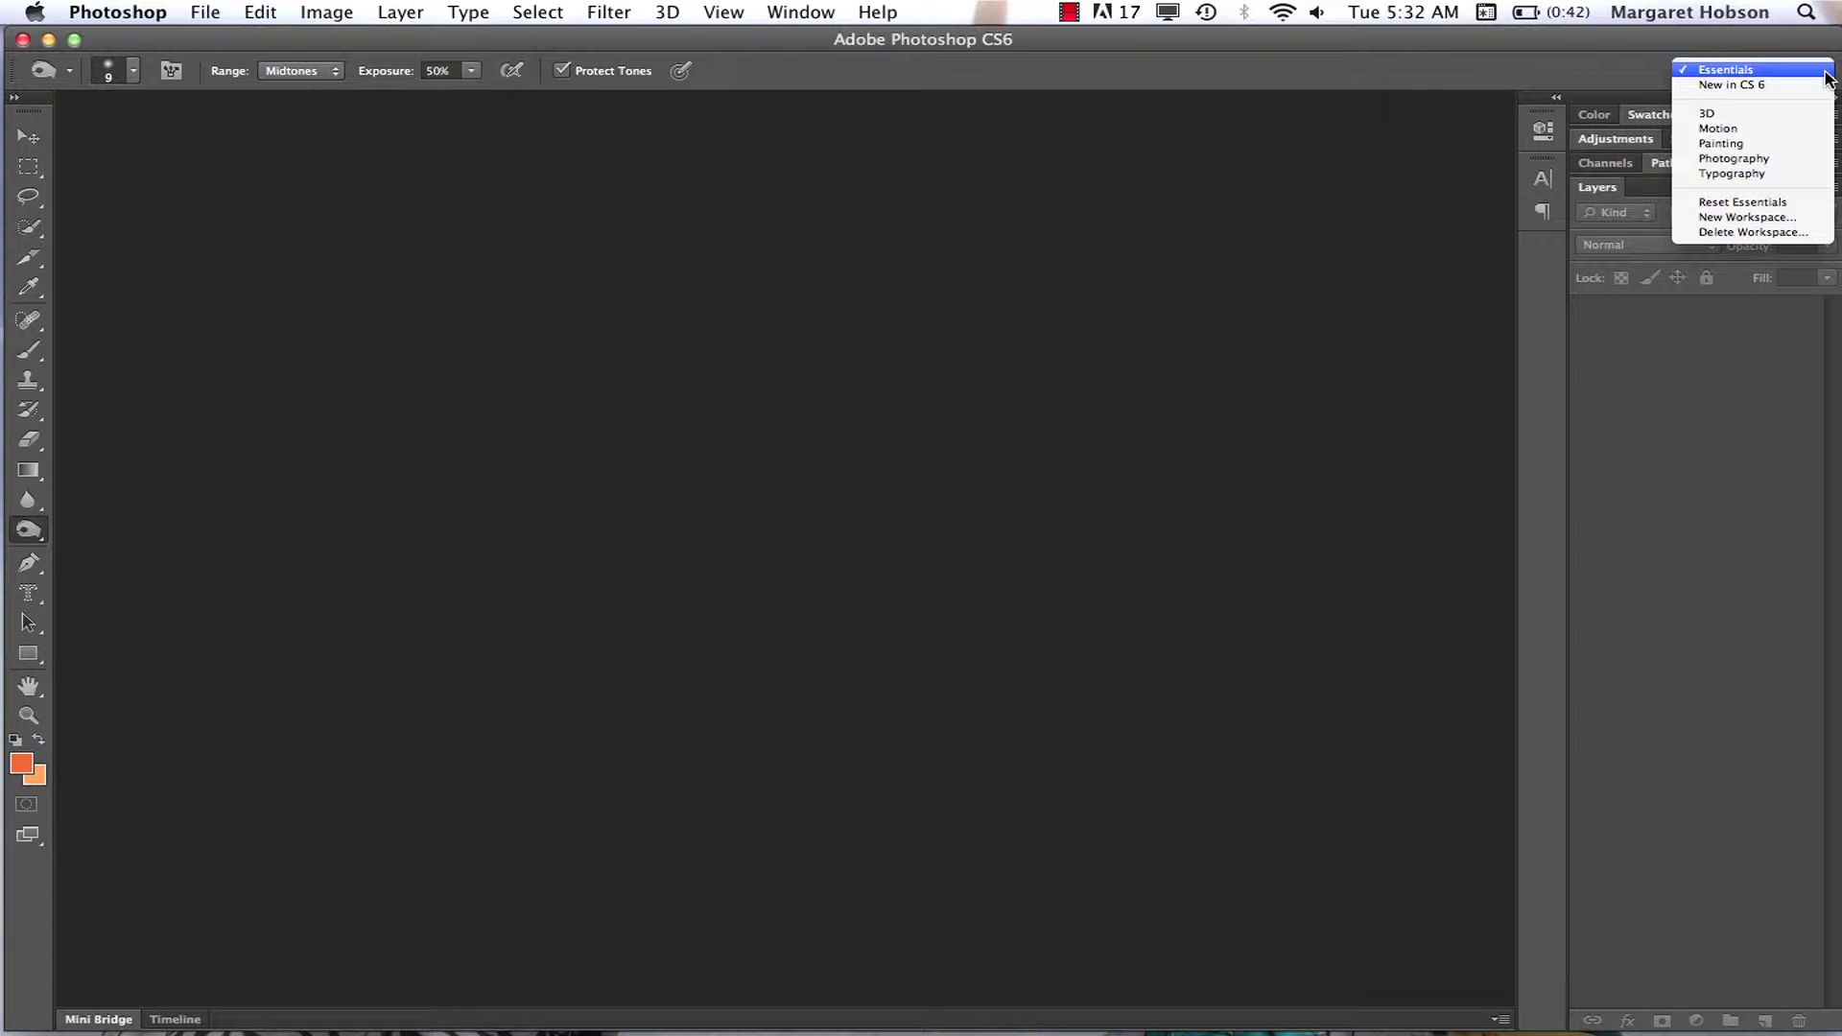
{"action": "left_click", "coordinate": [1382, 188]}
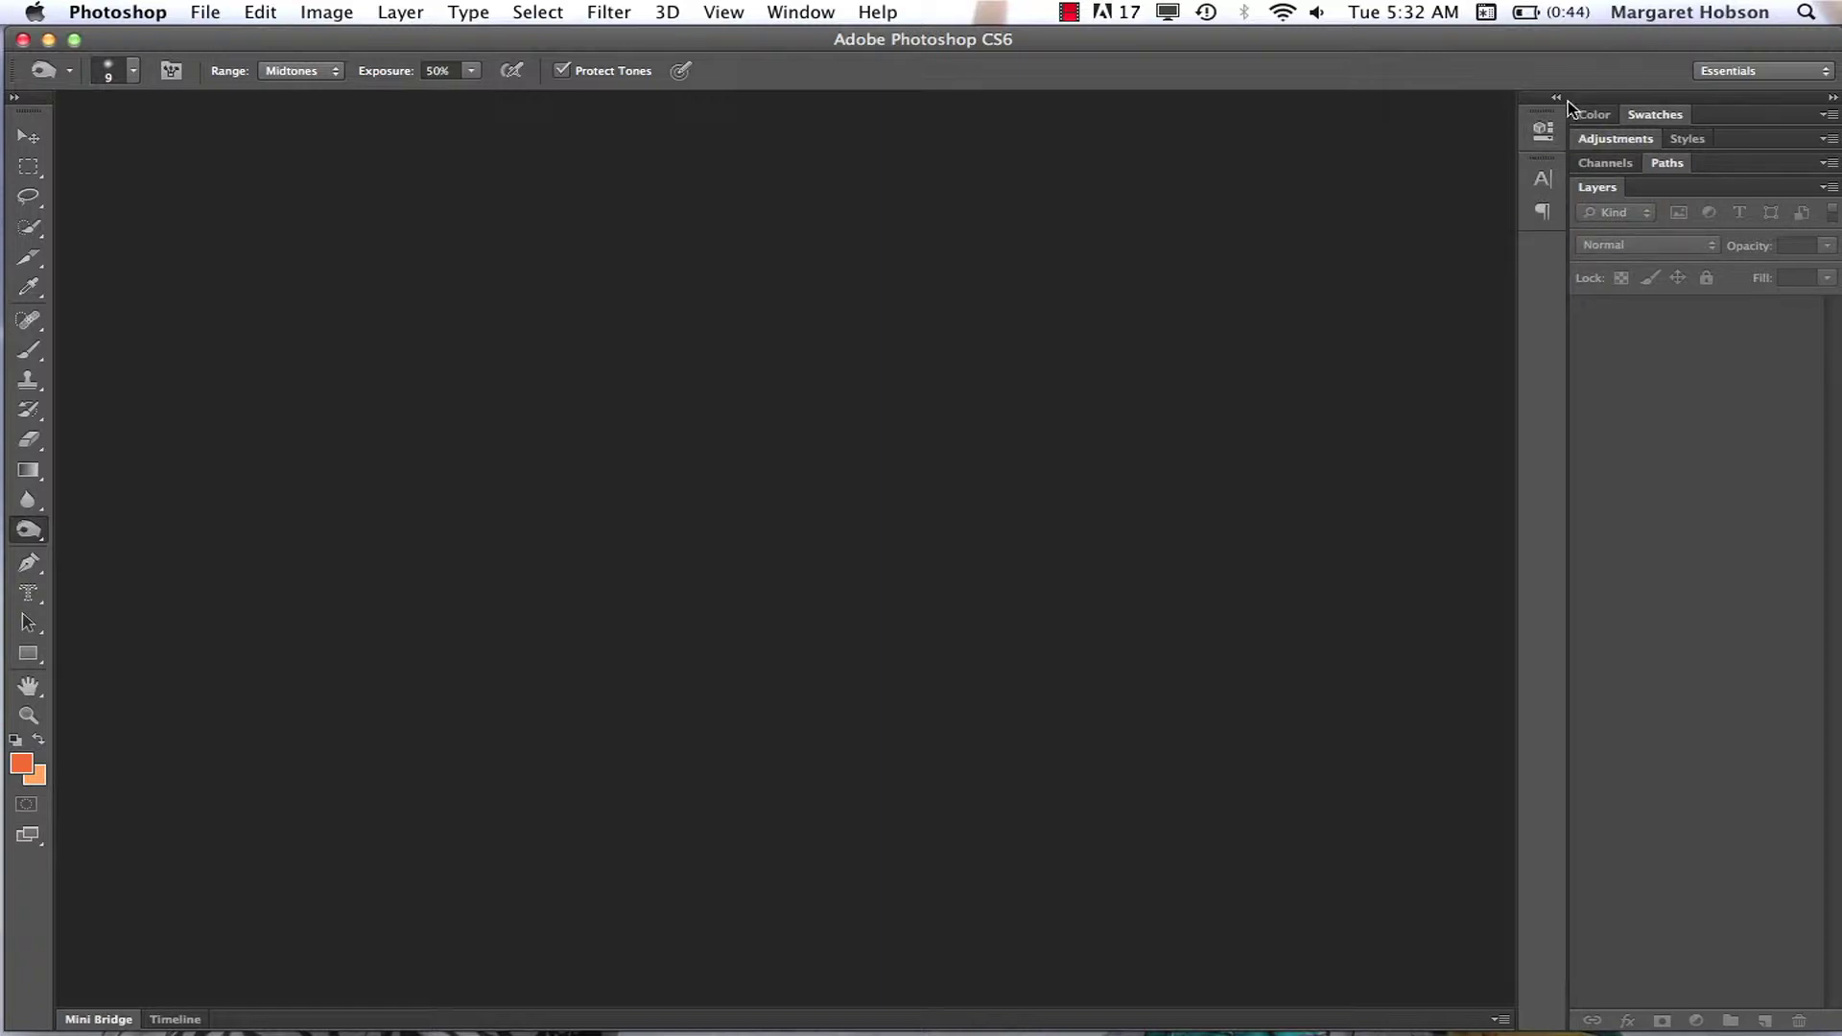
{"action": "left_click", "coordinate": [1827, 75]}
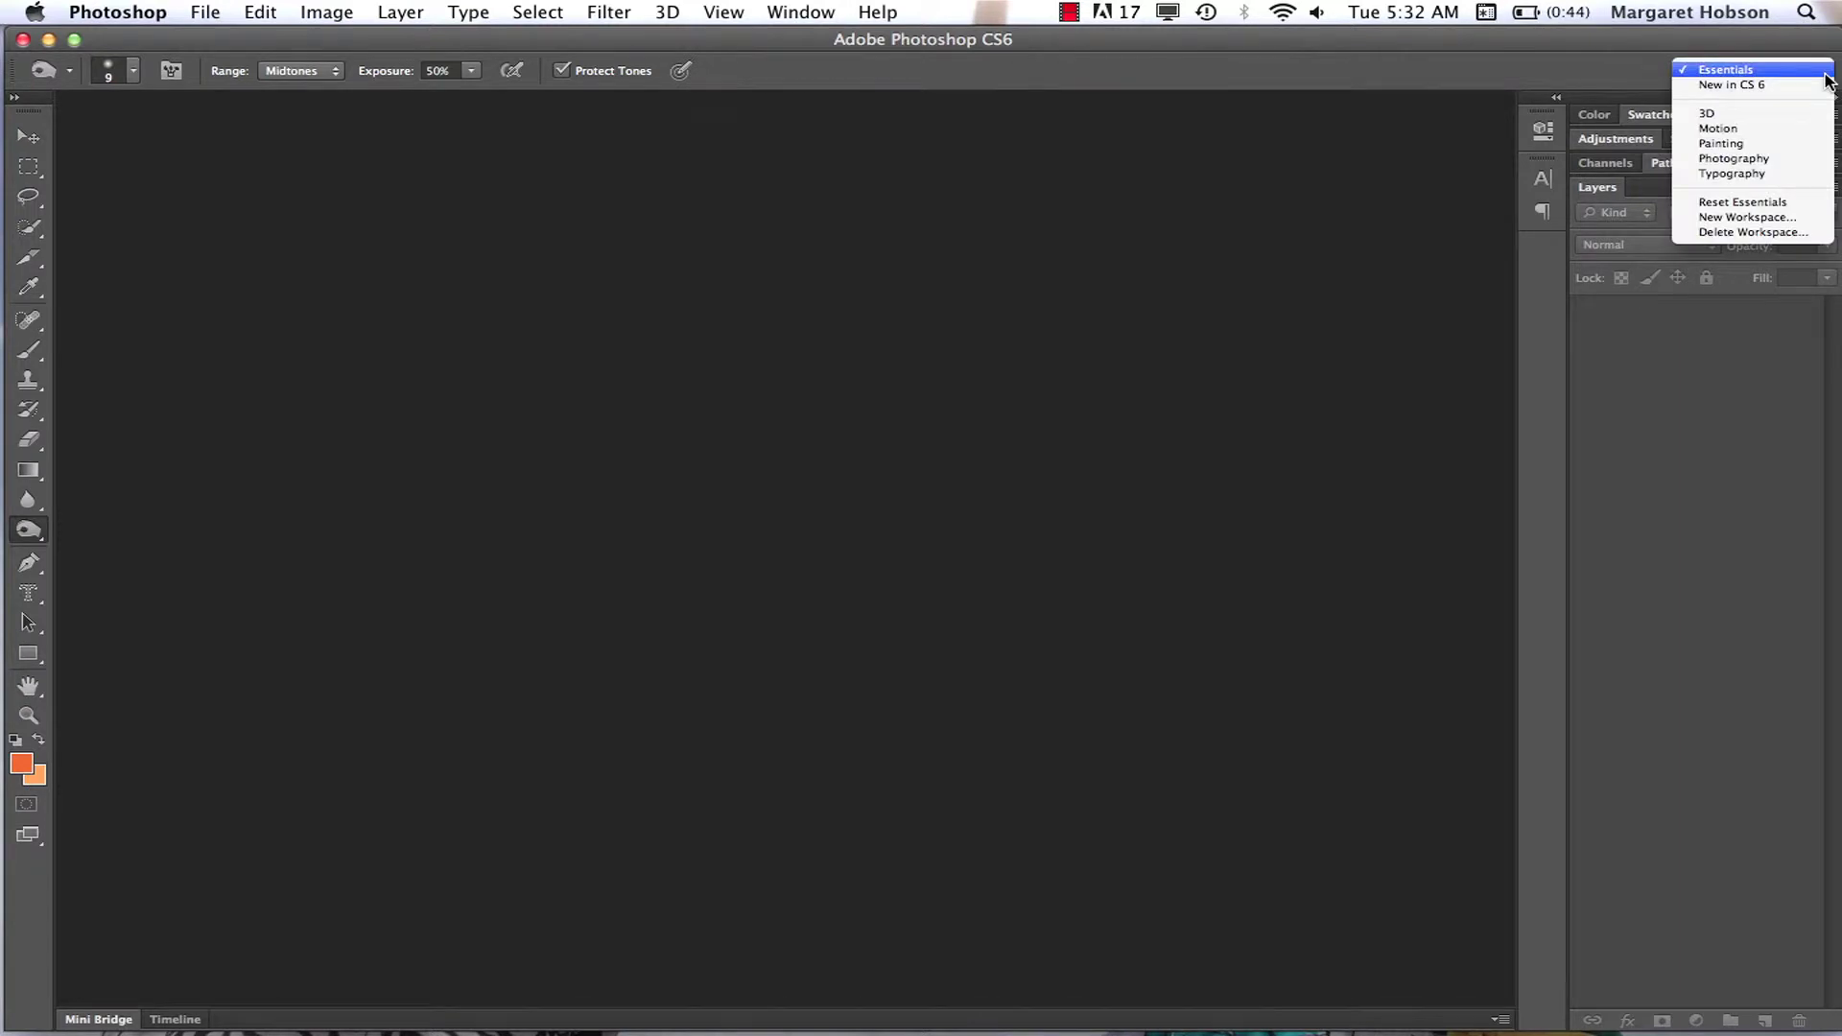
{"action": "left_click", "coordinate": [1765, 157]}
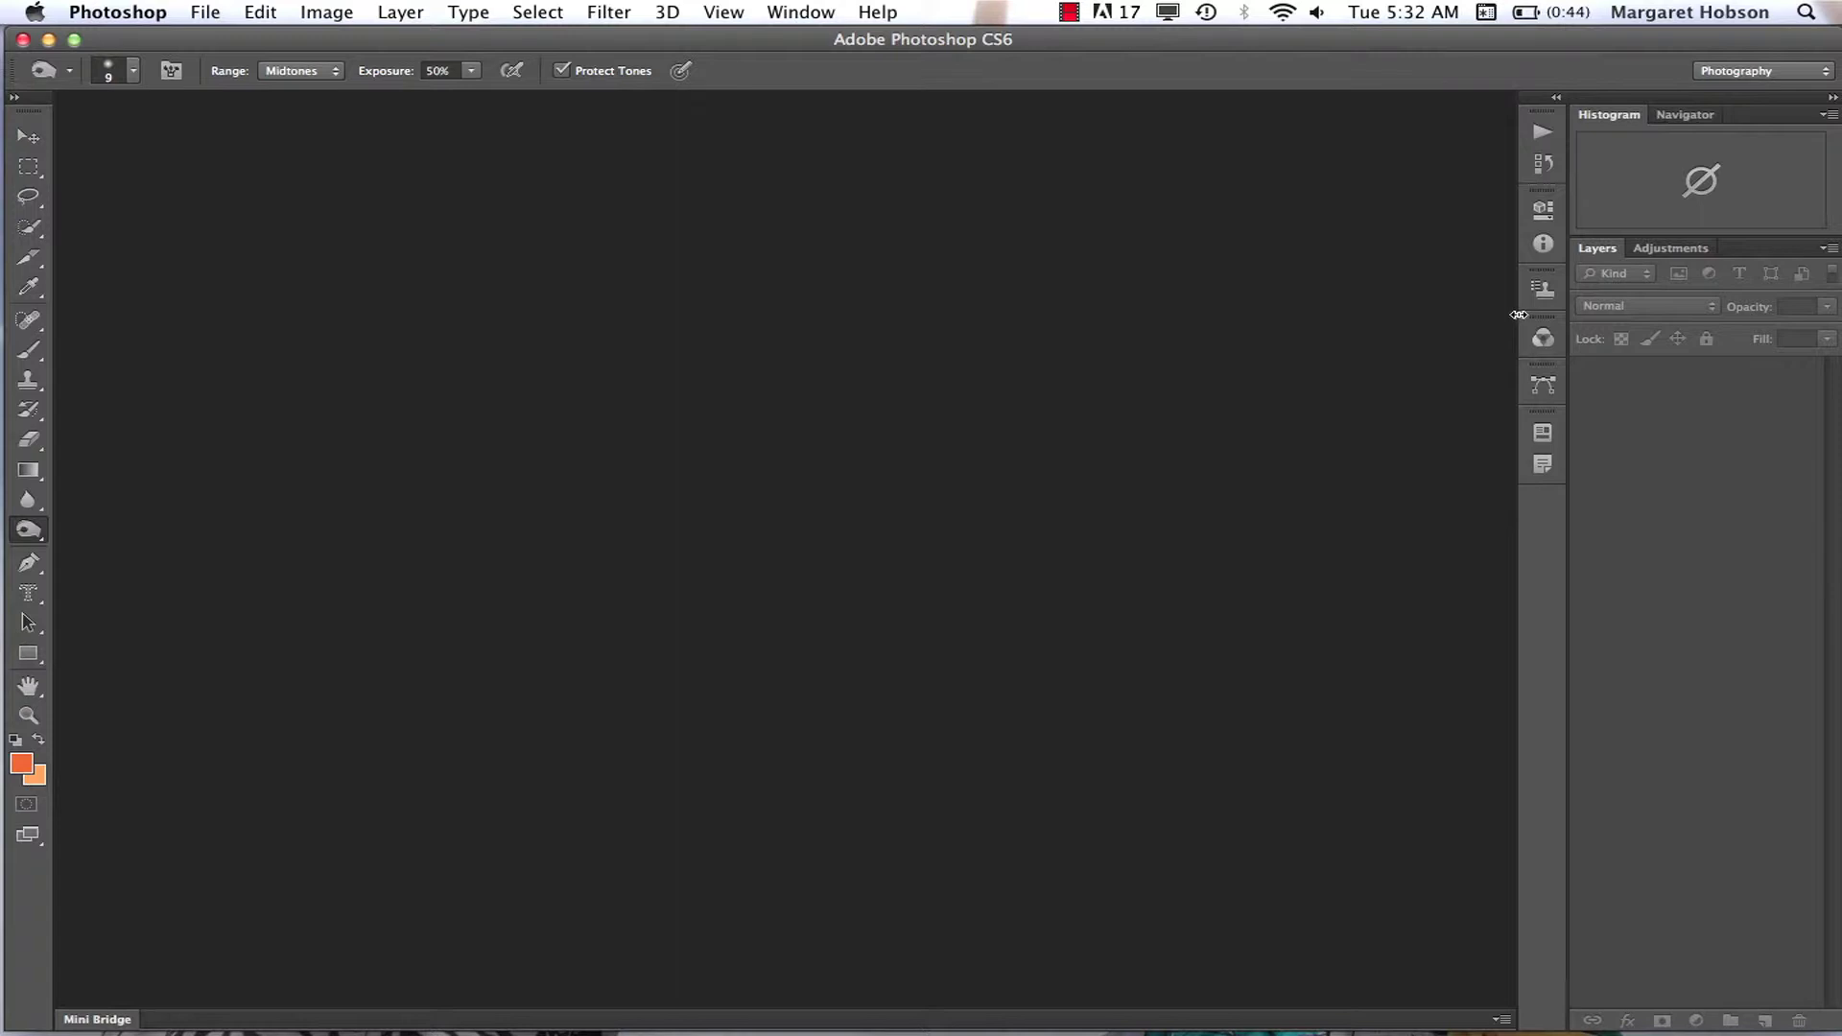
Widen the panel dock to show names, open Channels, then narrow the dock and collapse Channels
{"action": "left_click_drag", "start_coordinate": [1519, 315], "coordinate": [1292, 298]}
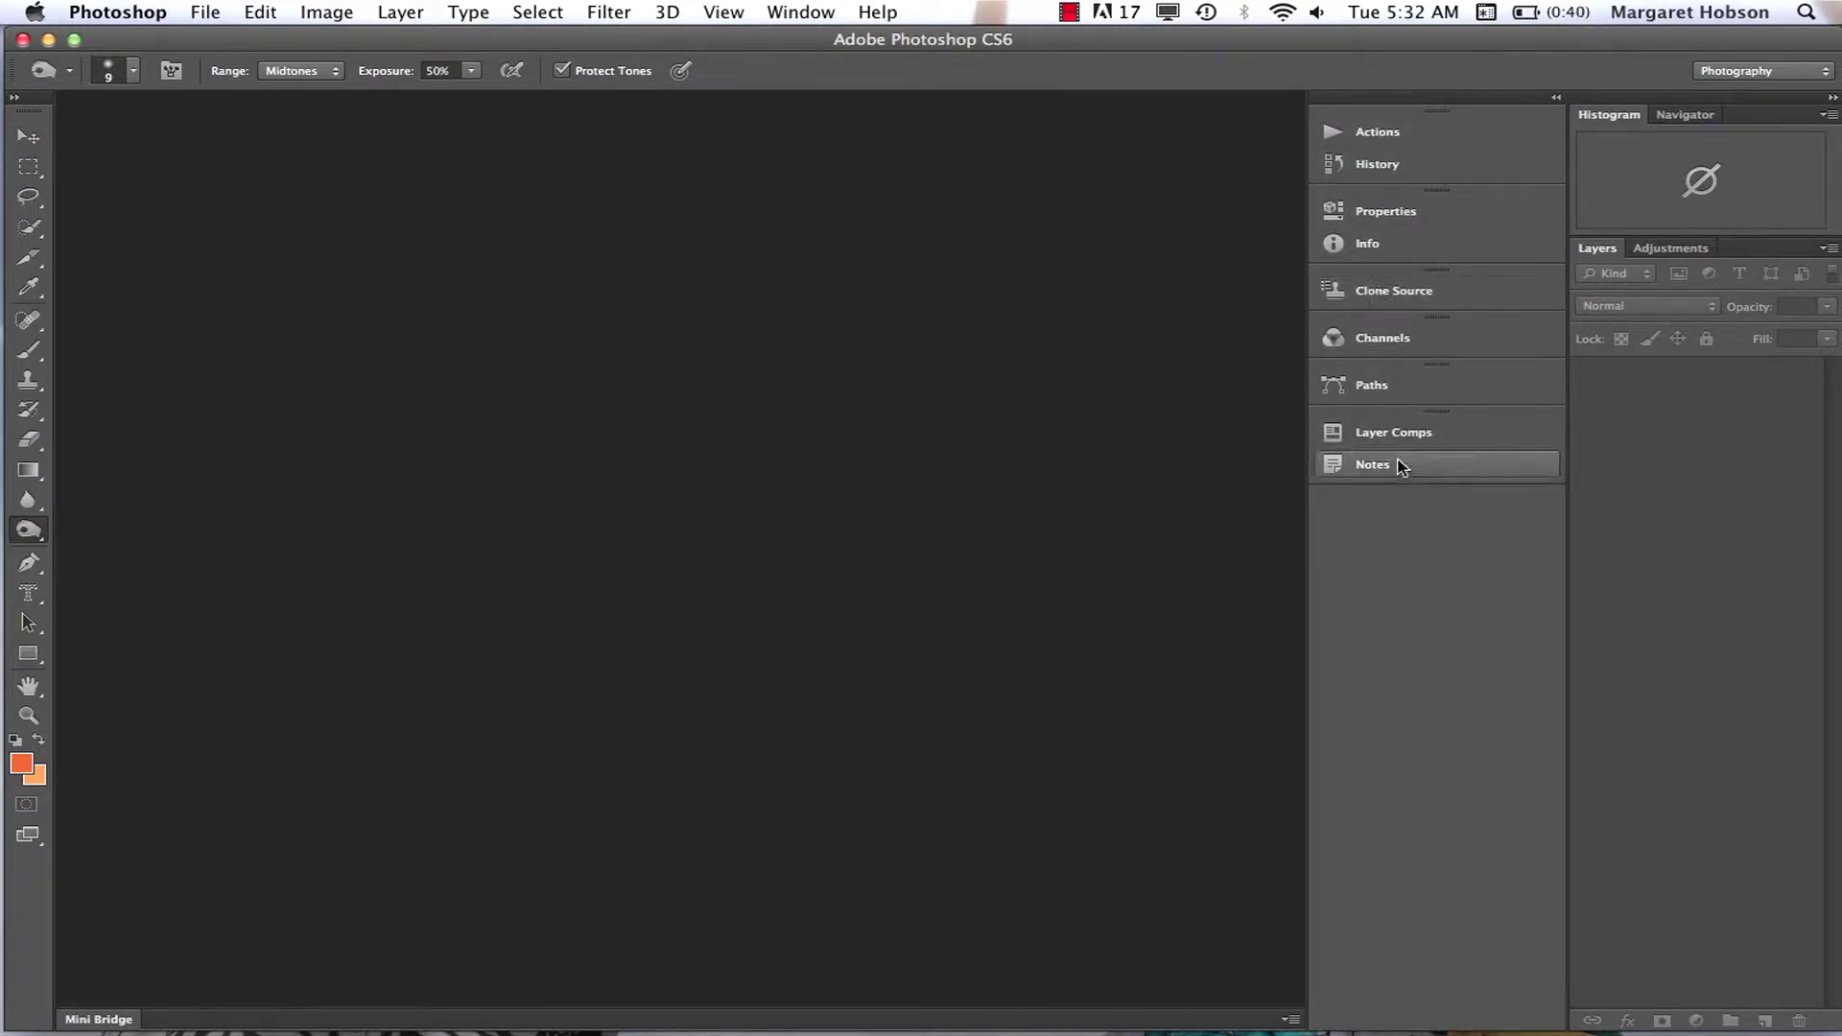
{"action": "left_click", "coordinate": [1385, 341]}
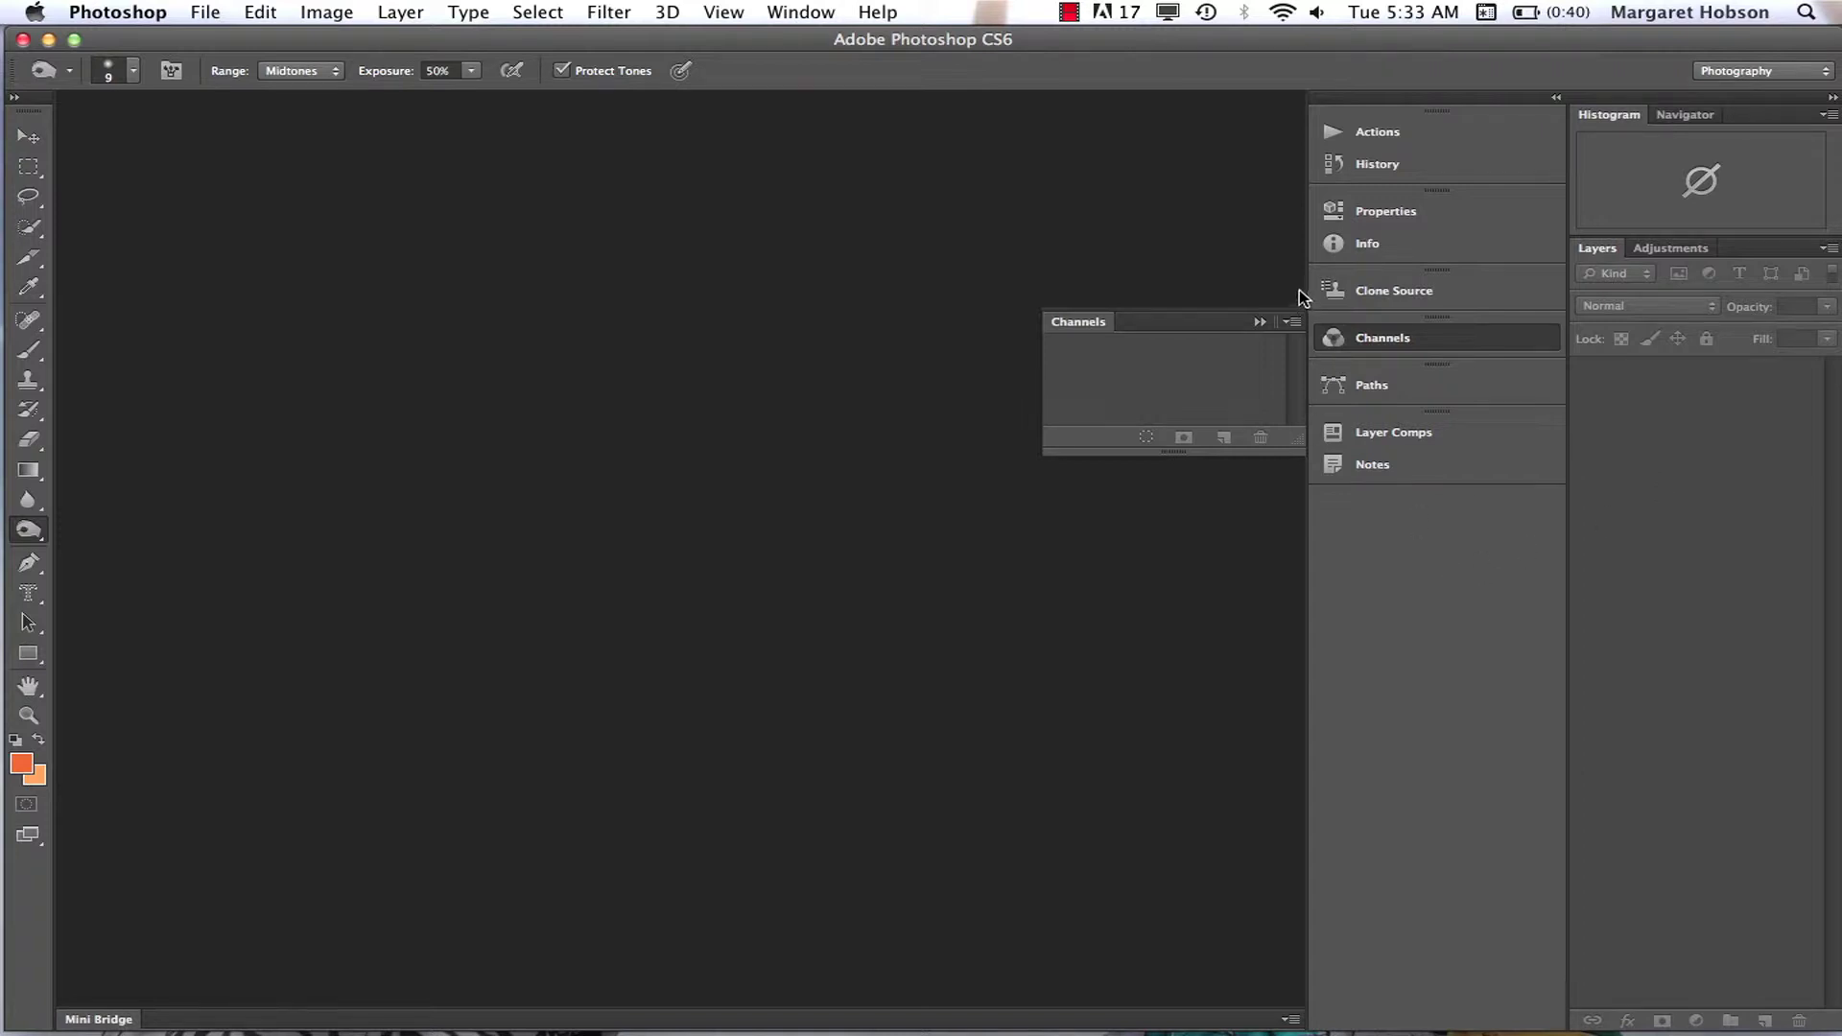
{"action": "left_click_drag", "start_coordinate": [1299, 290], "coordinate": [1465, 280]}
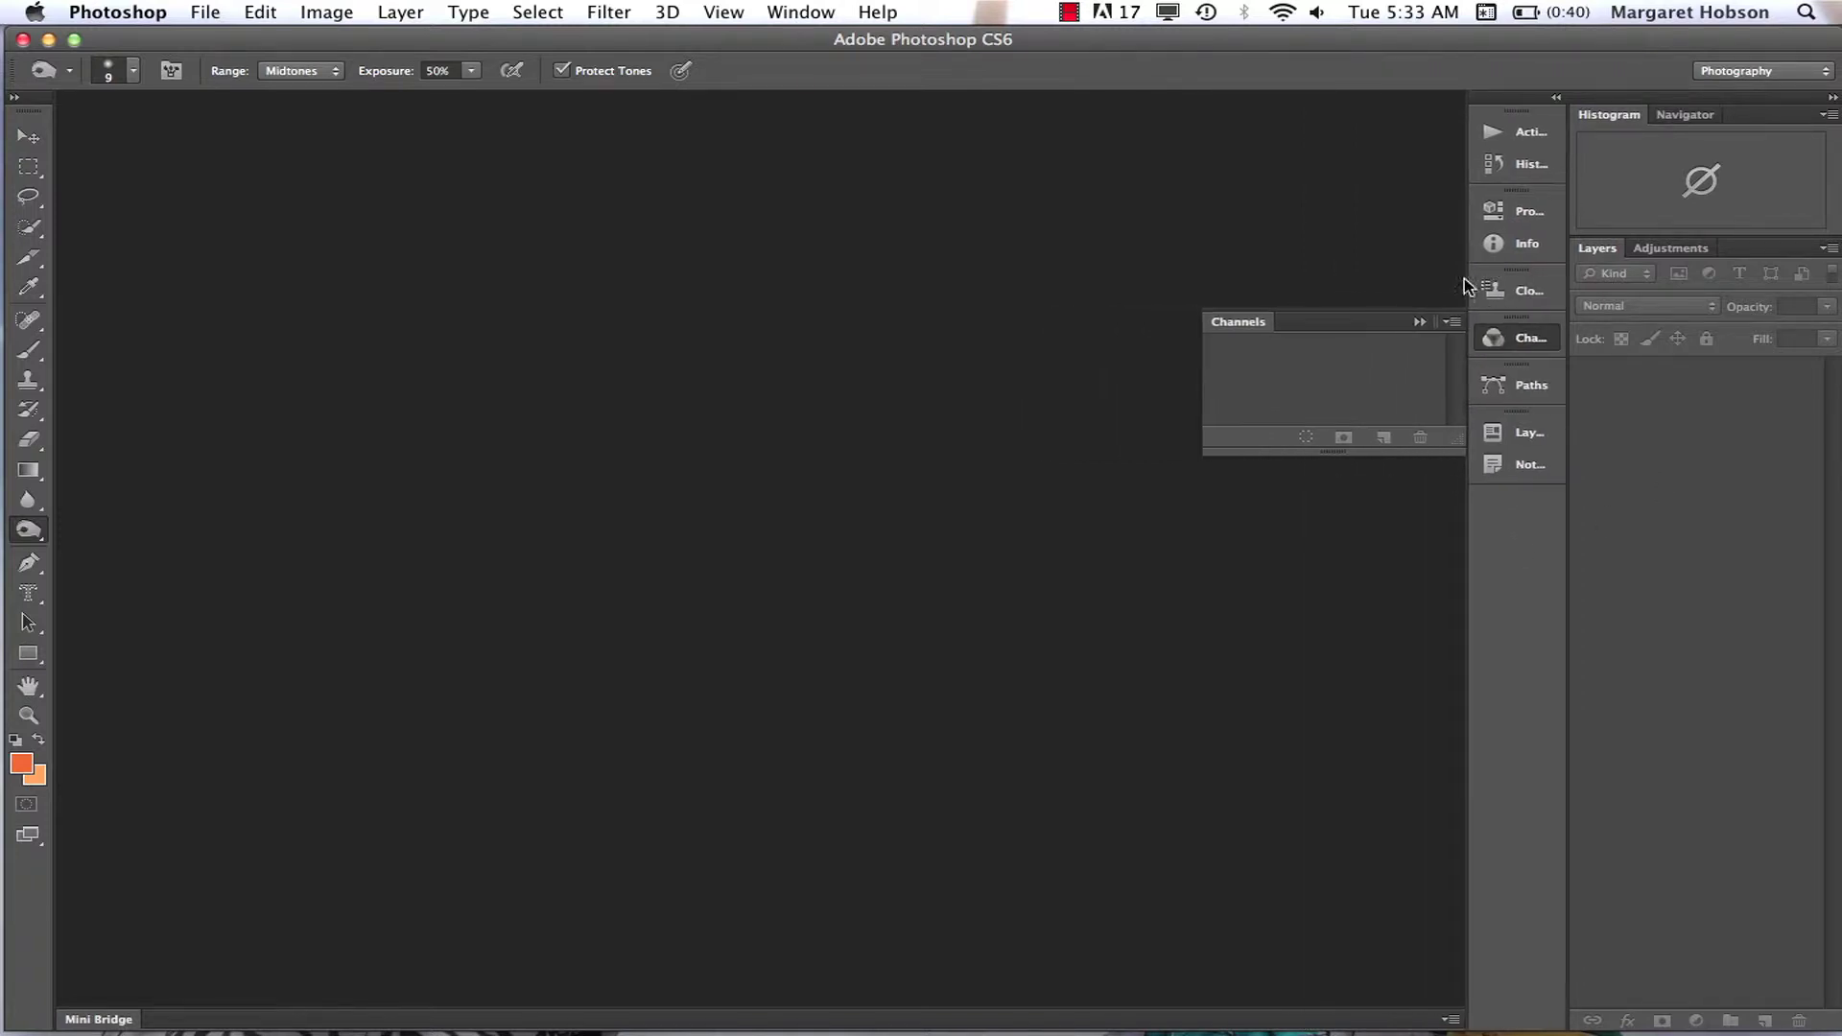
{"action": "left_click", "coordinate": [1449, 323]}
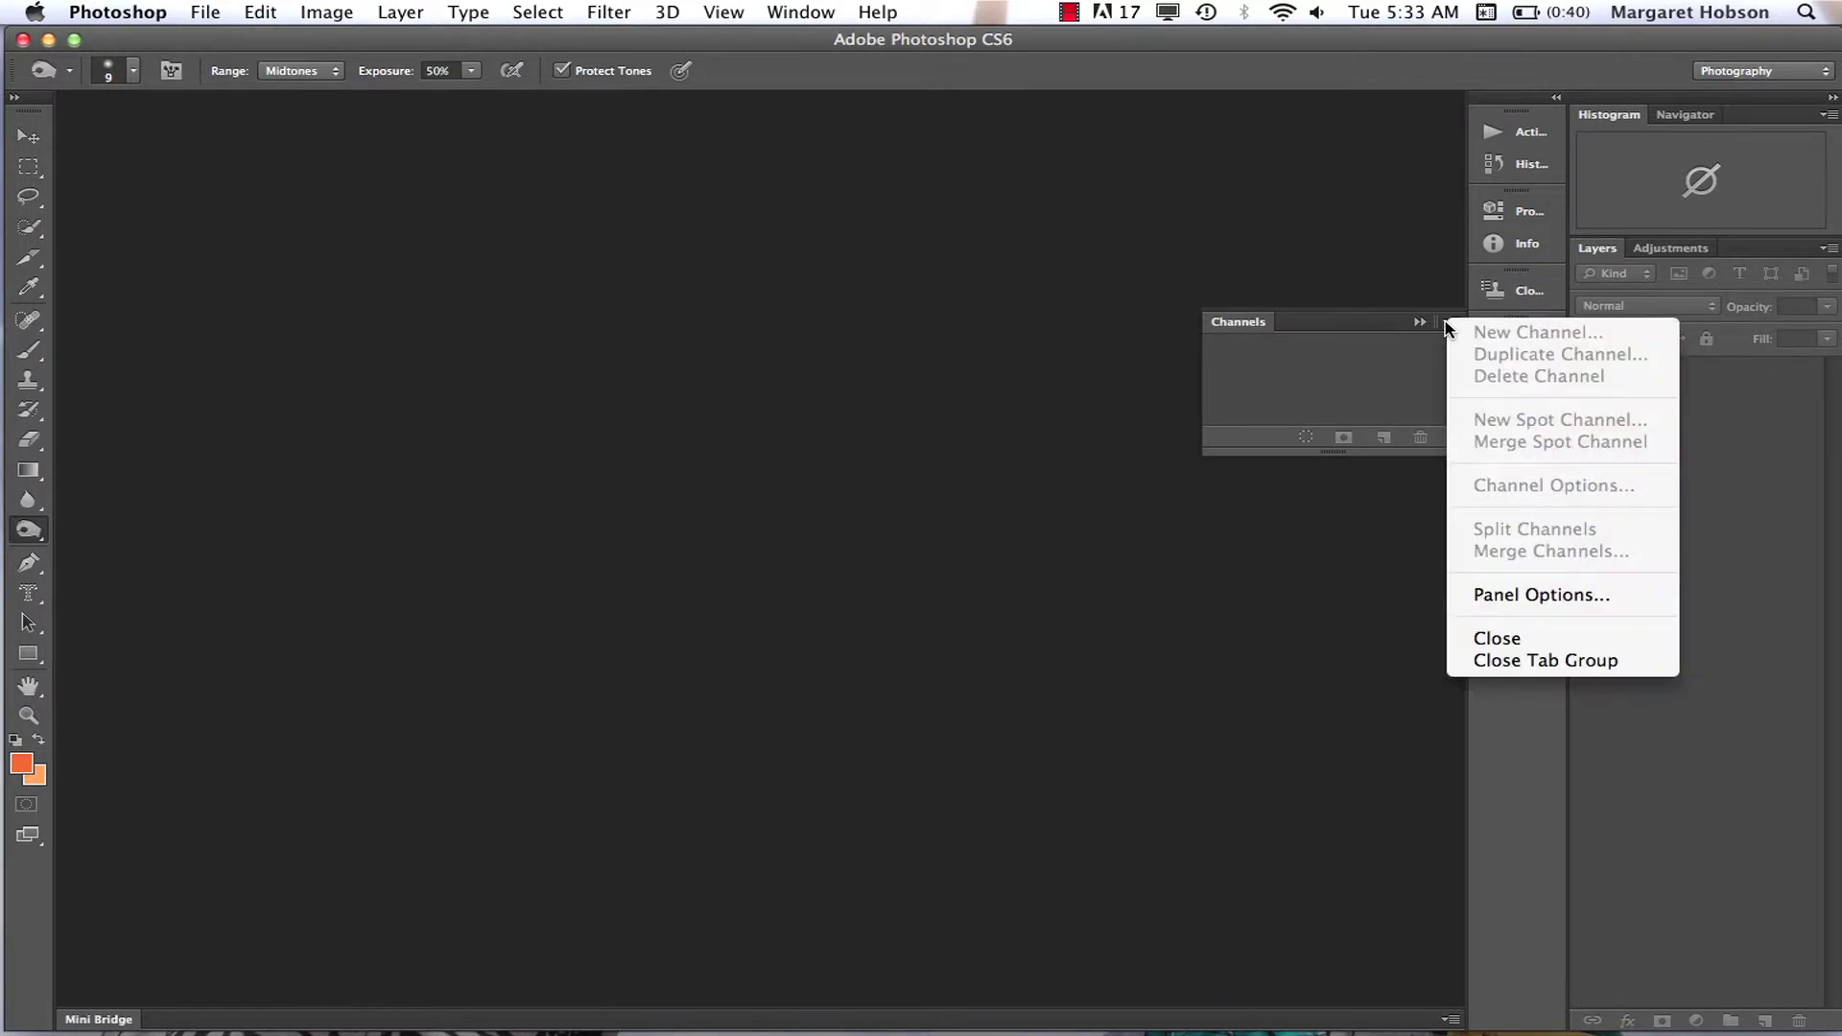
{"action": "left_click", "coordinate": [1419, 327]}
{"action": "left_click", "coordinate": [1421, 327]}
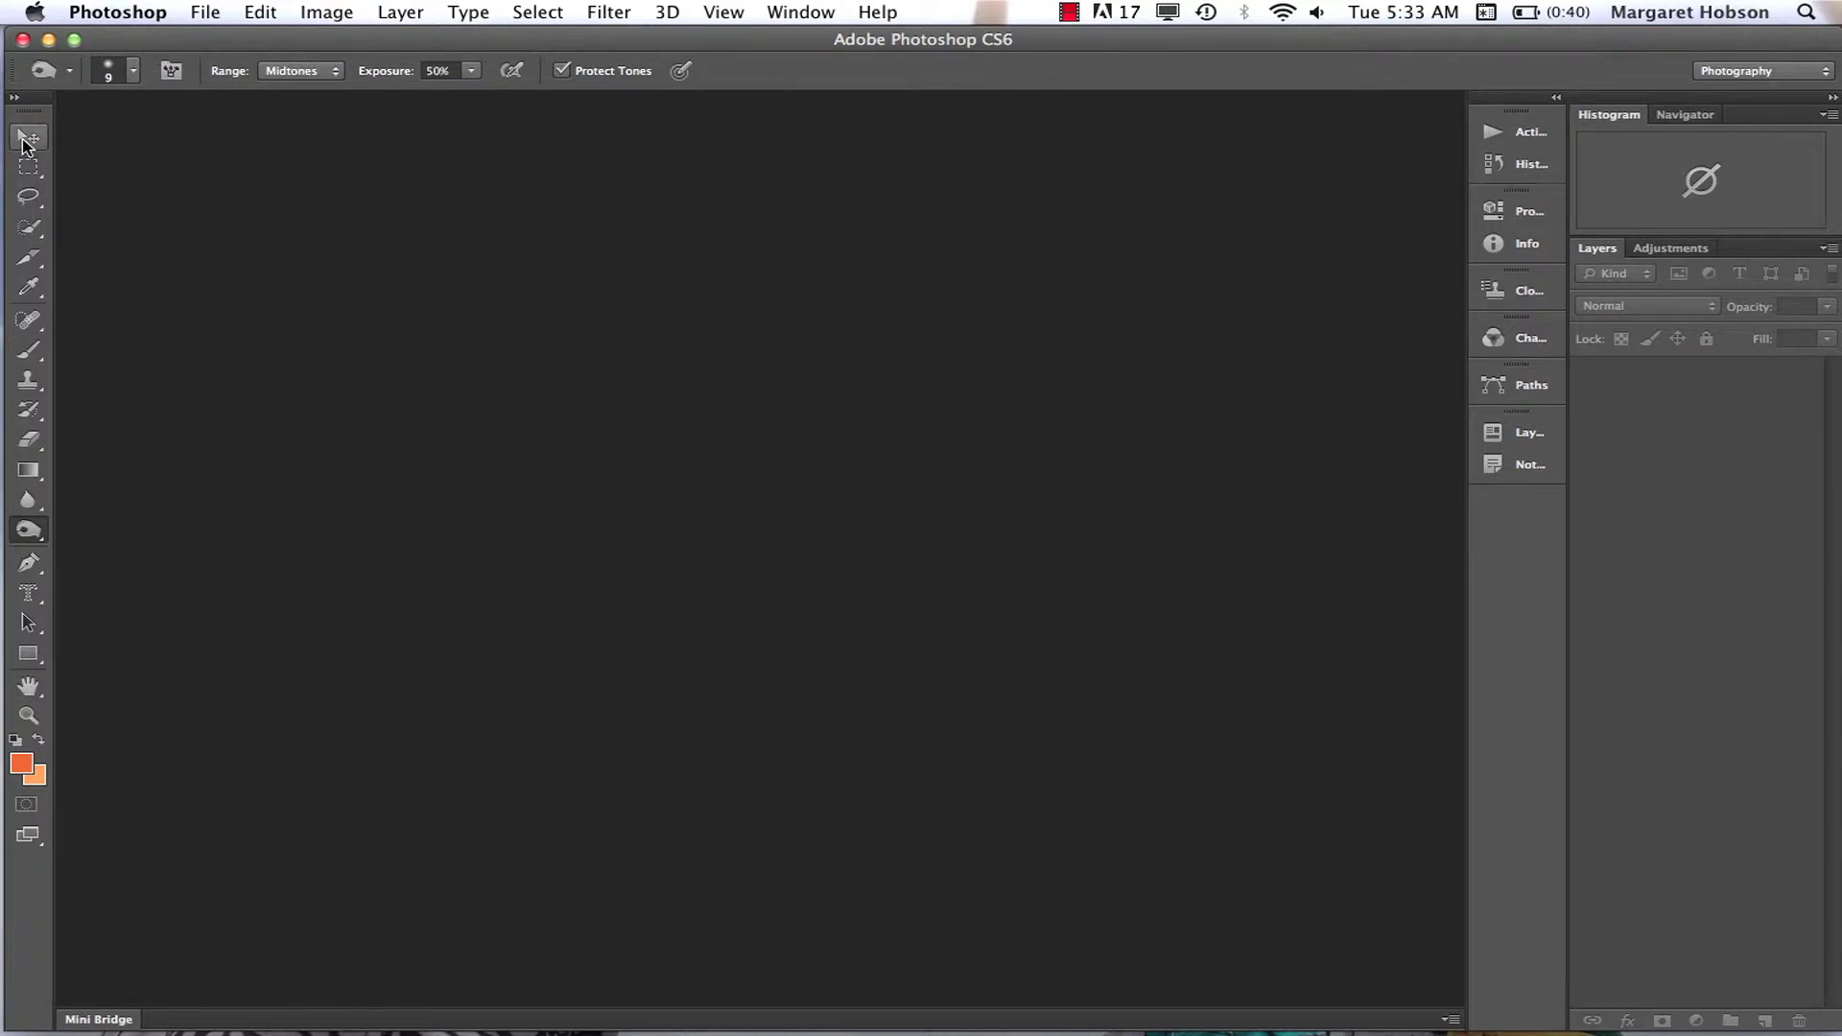
Try each toolbox tool in turn, from Move through Marquee, Lasso, Brush and Eraser, ending on Gradient
{"action": "left_click", "coordinate": [26, 142]}
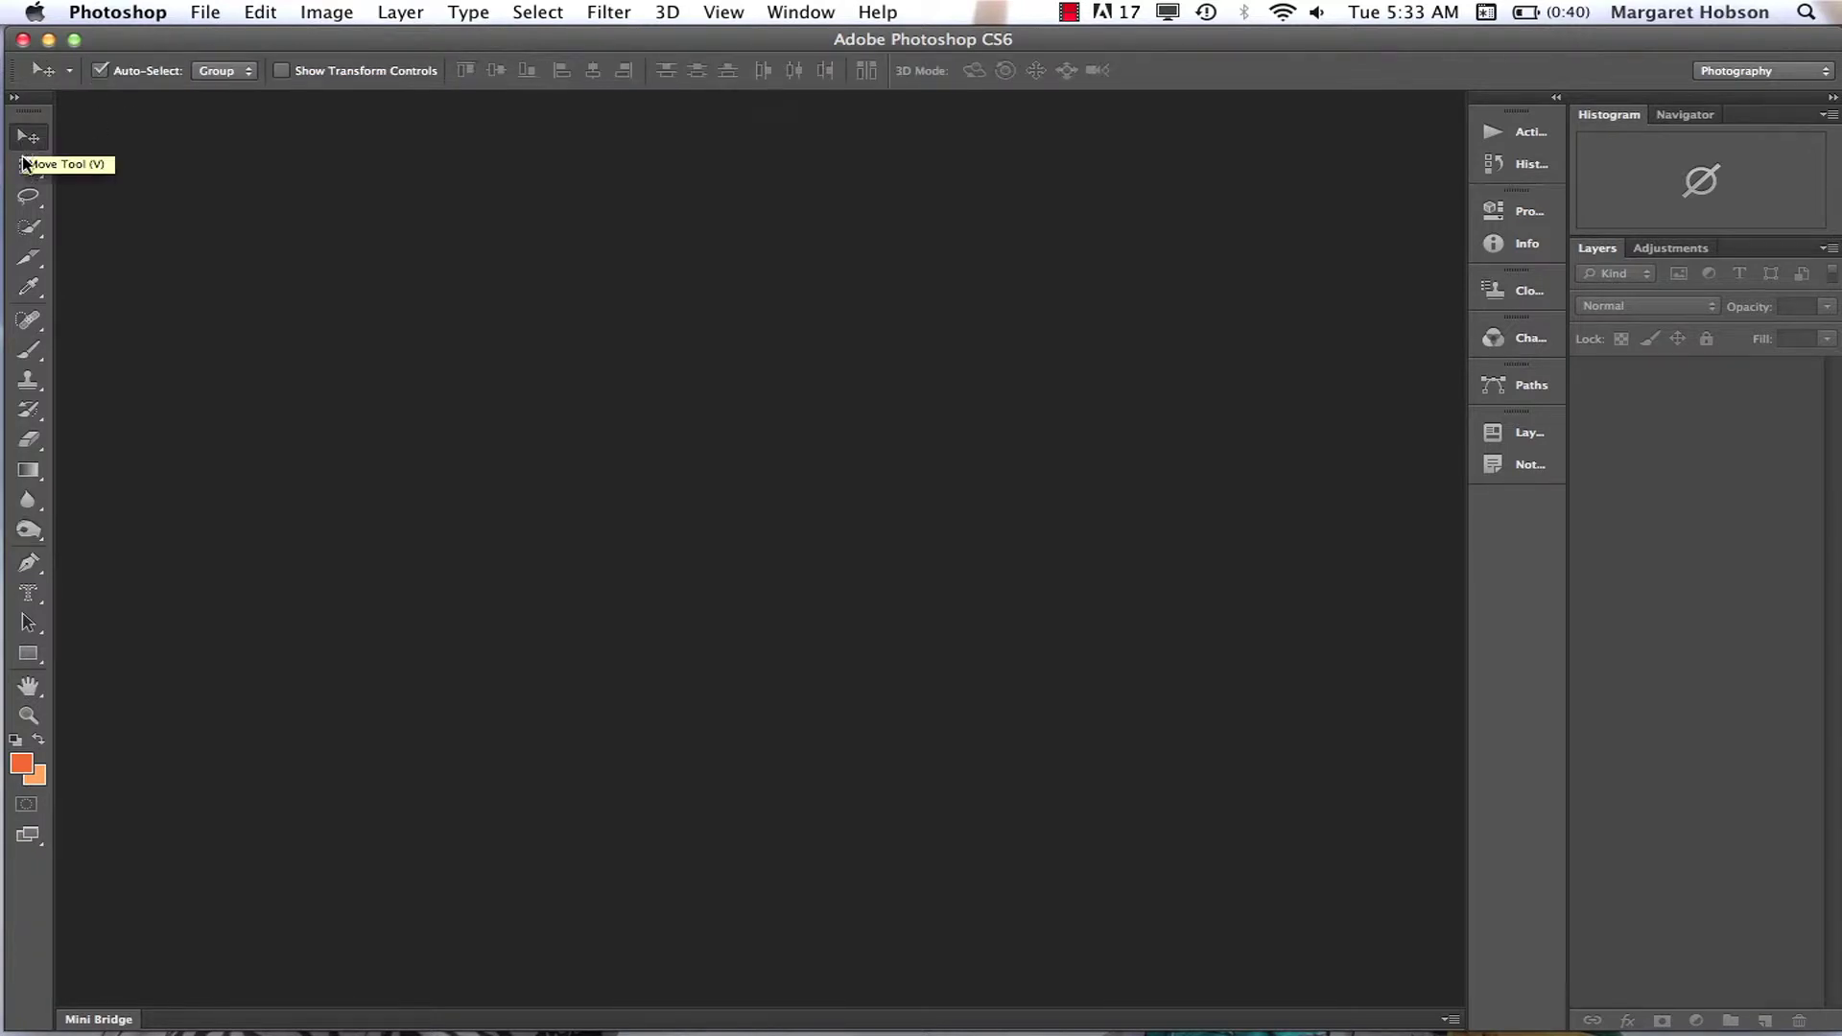
{"action": "left_click", "coordinate": [26, 175]}
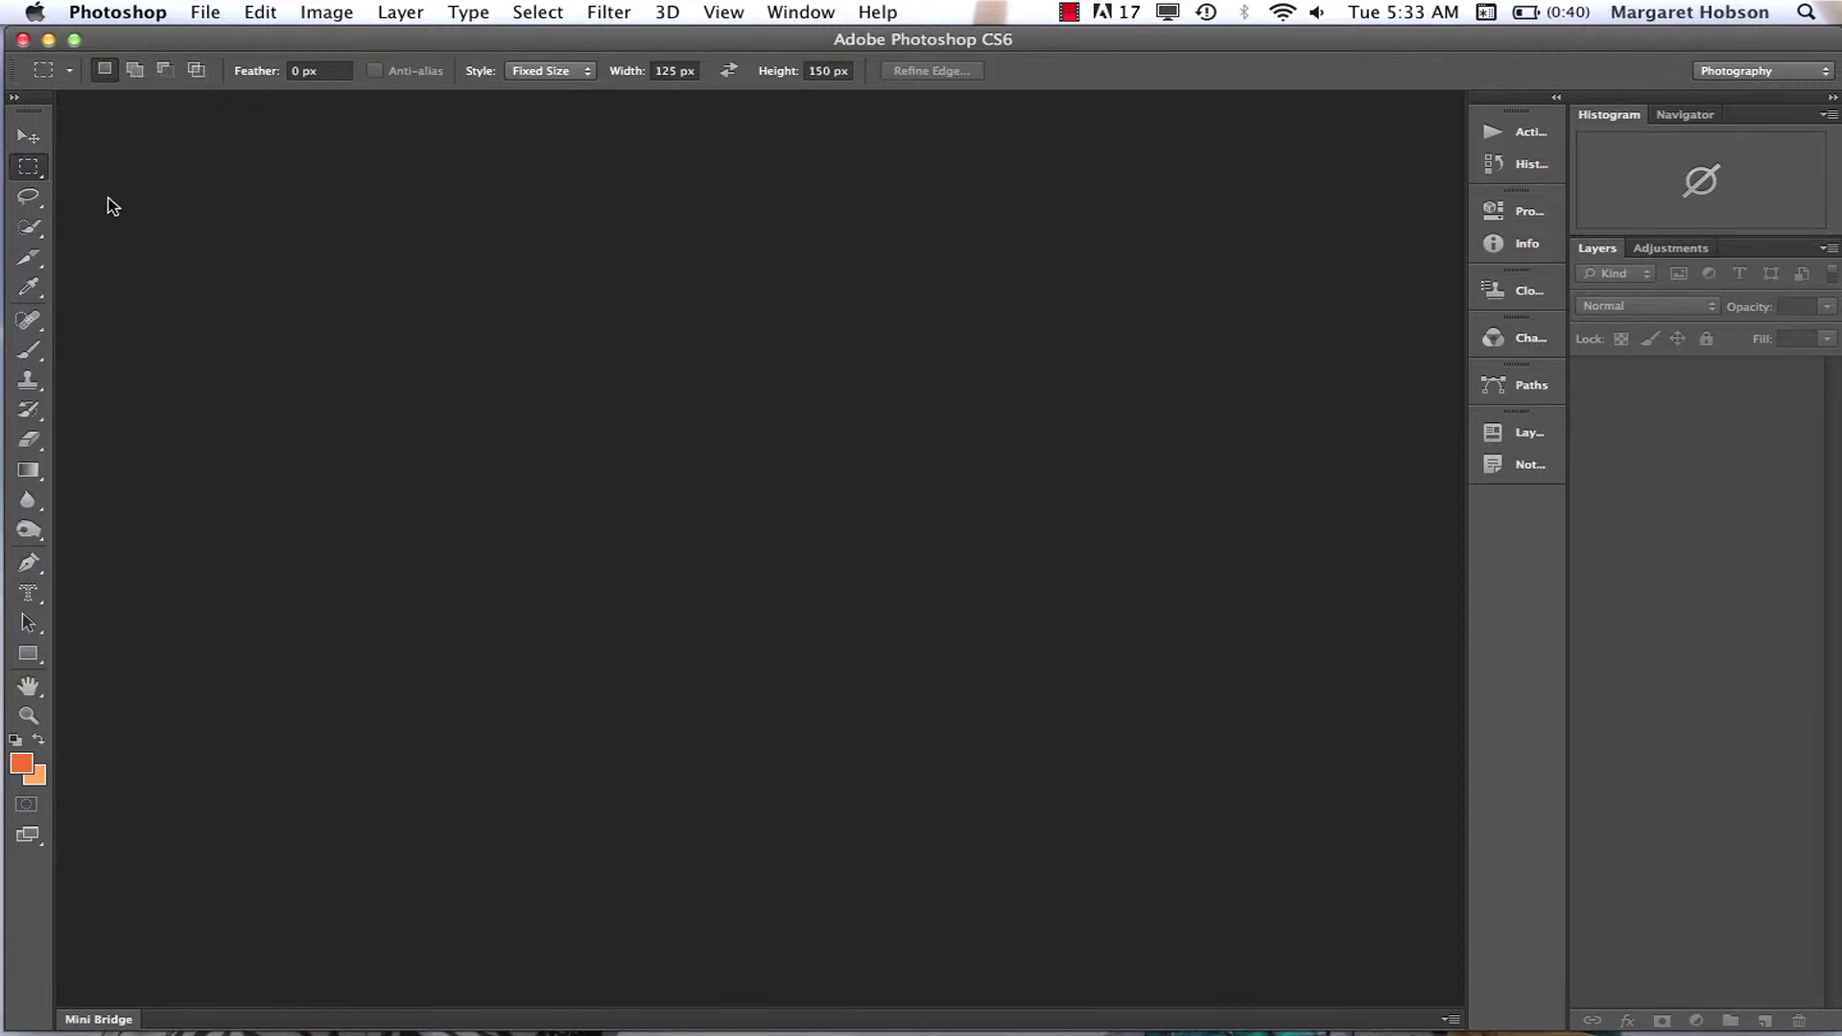
{"action": "left_click", "coordinate": [28, 198]}
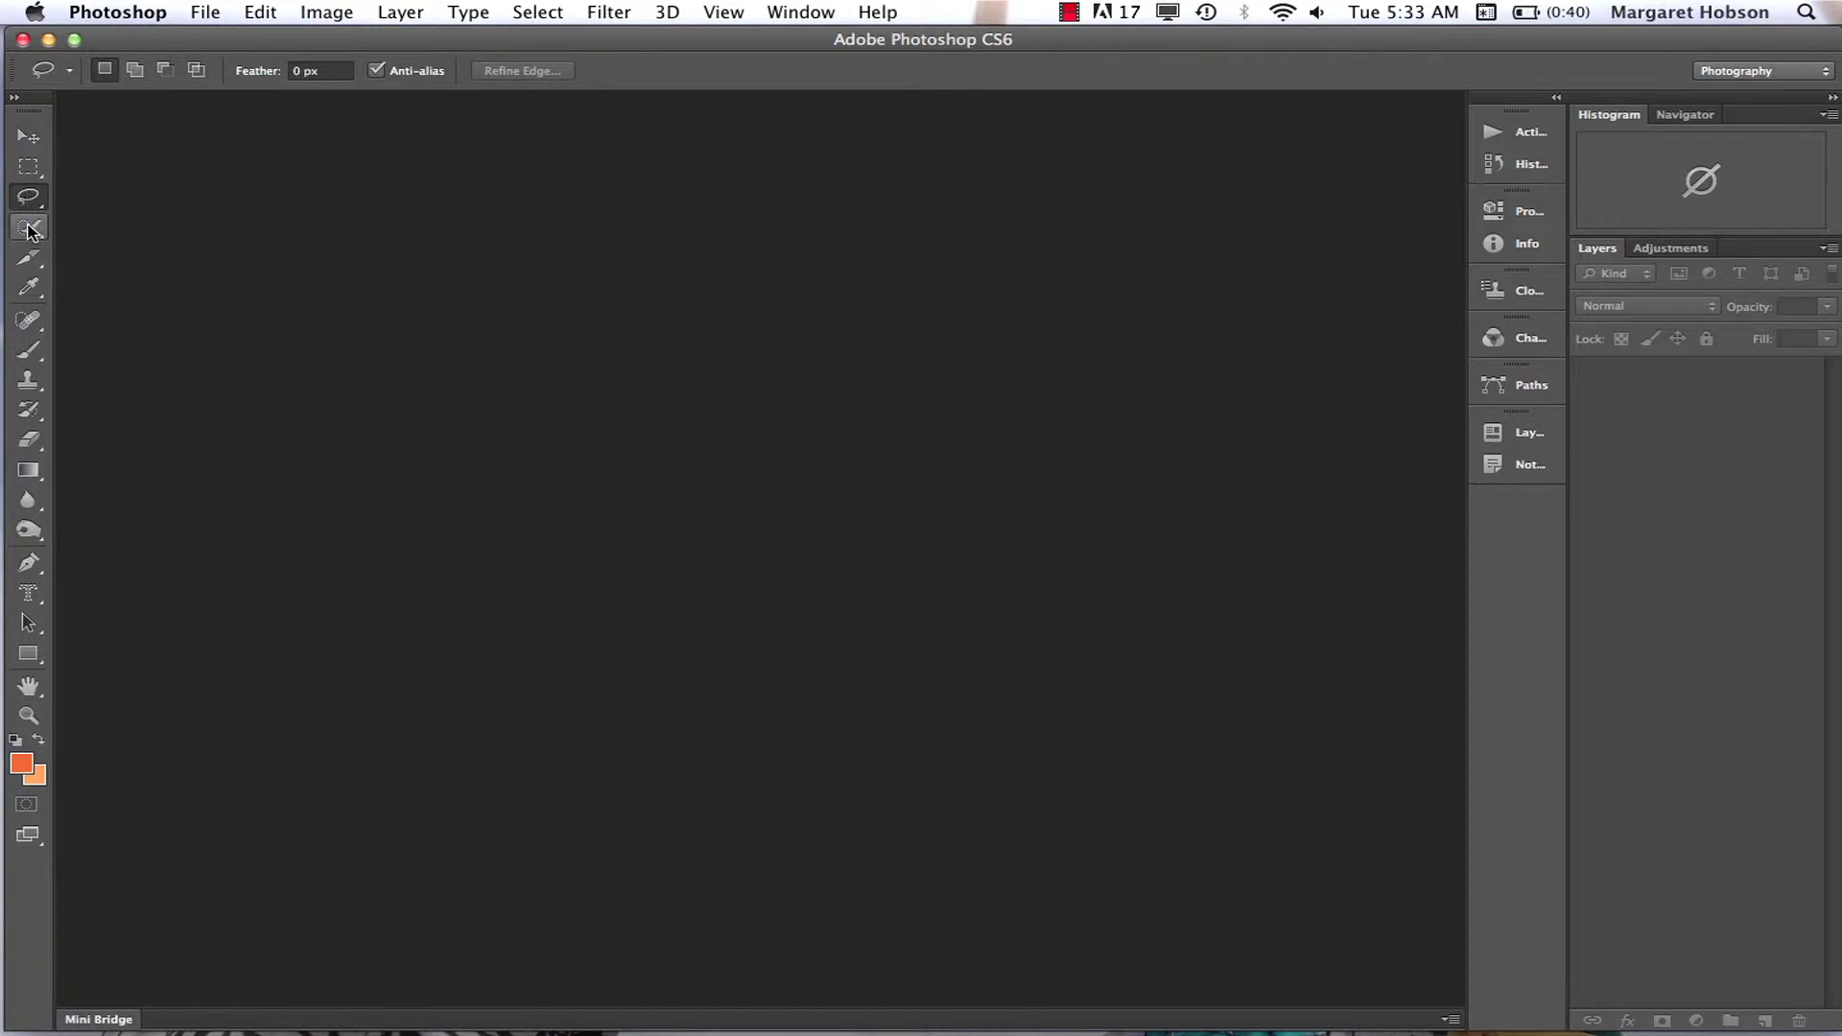
{"action": "left_click", "coordinate": [28, 229]}
{"action": "left_click", "coordinate": [29, 260]}
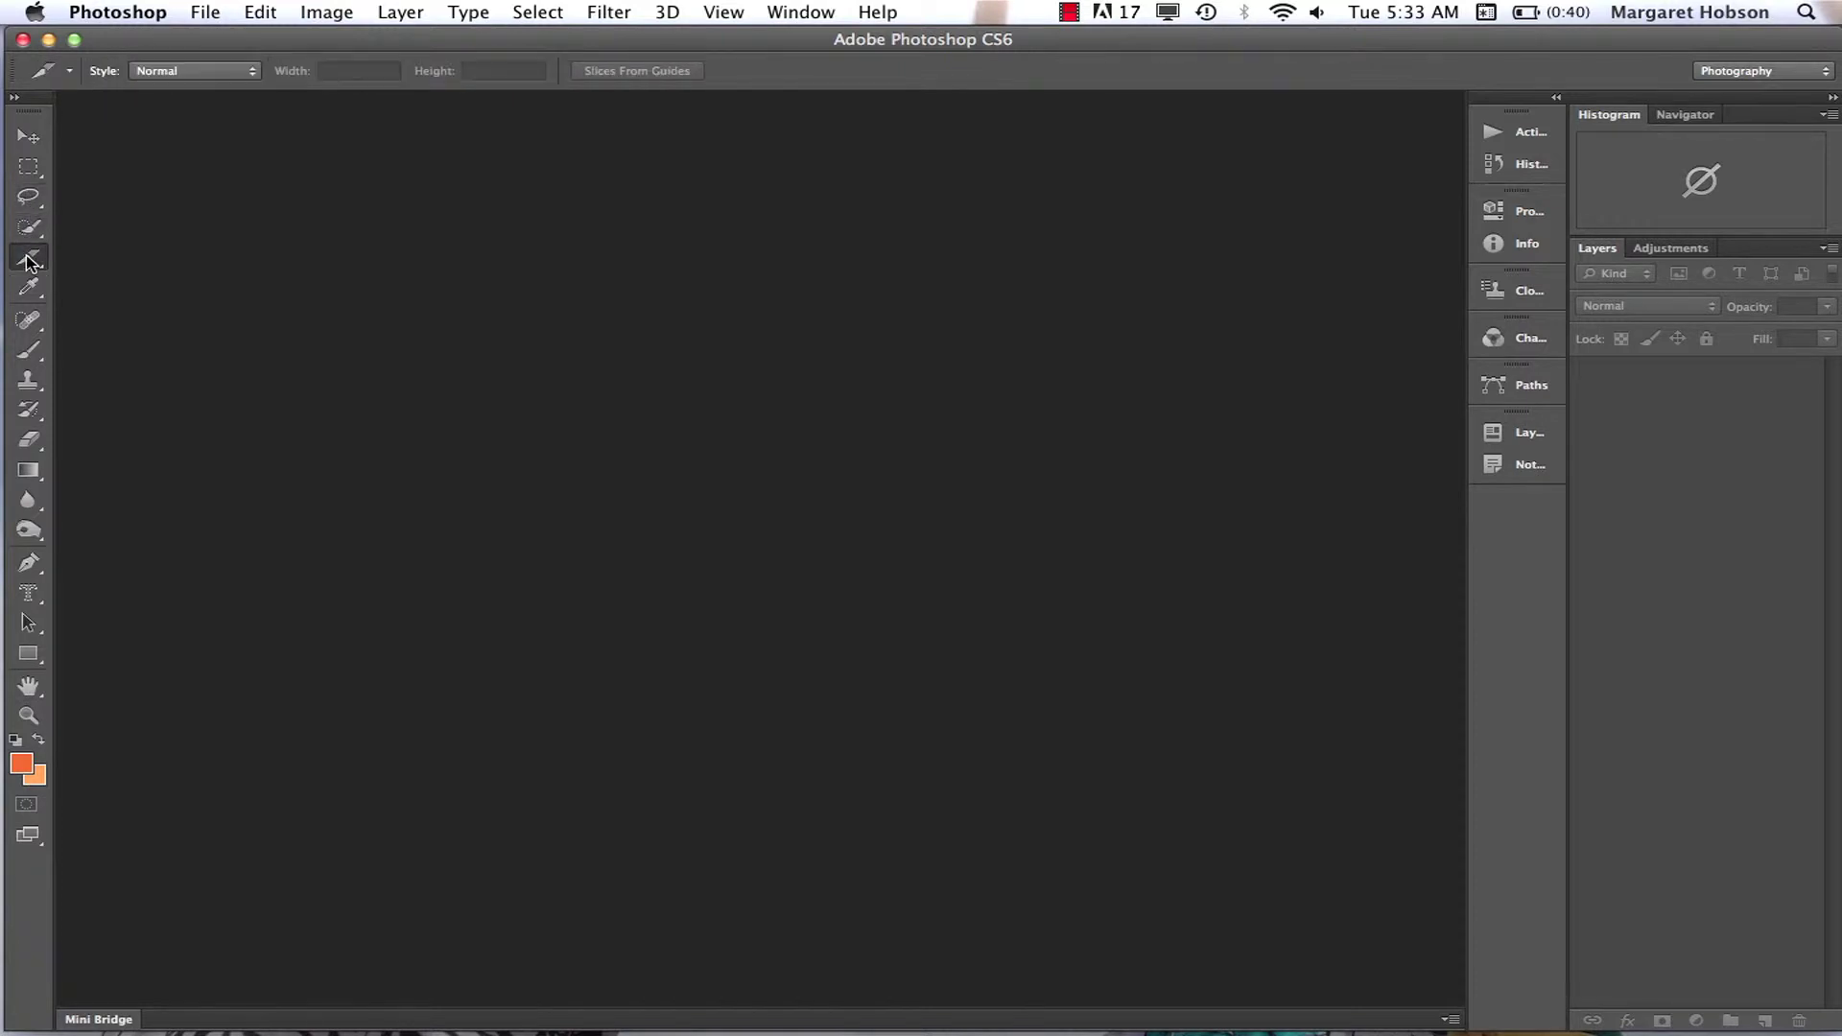
{"action": "left_click", "coordinate": [29, 288]}
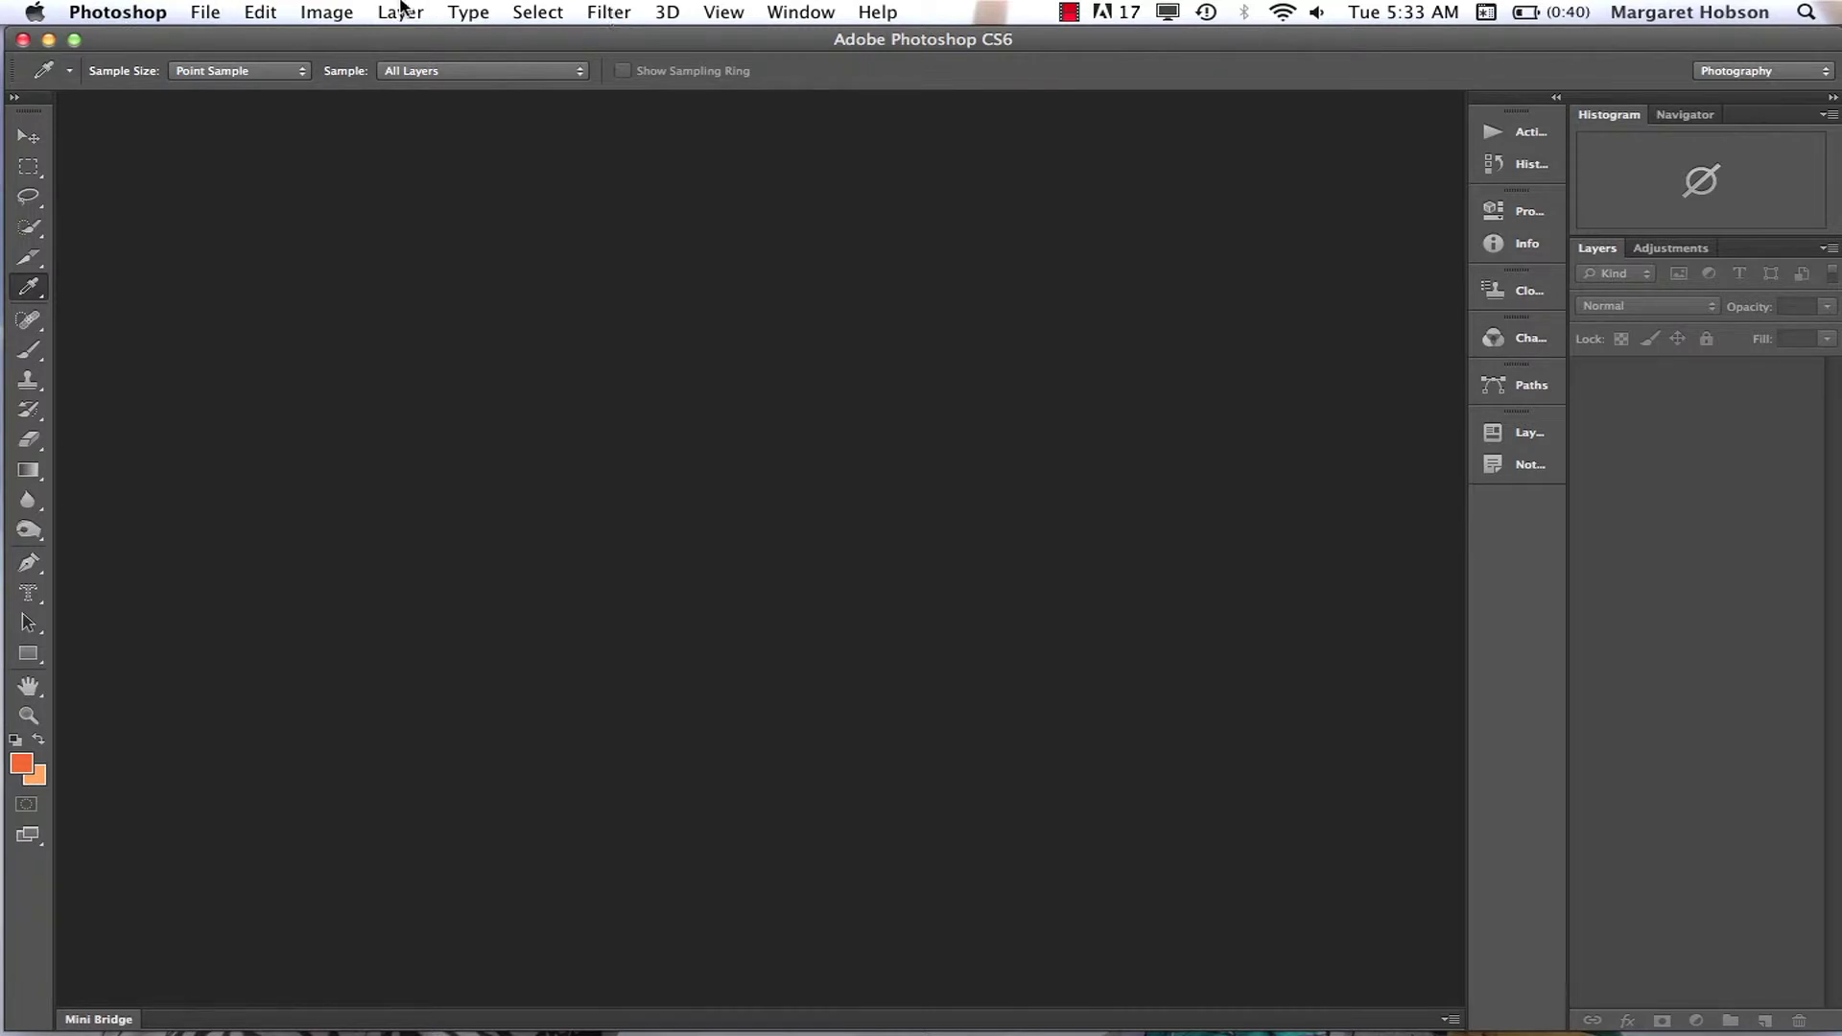
{"action": "left_click", "coordinate": [29, 351]}
{"action": "left_click", "coordinate": [29, 381]}
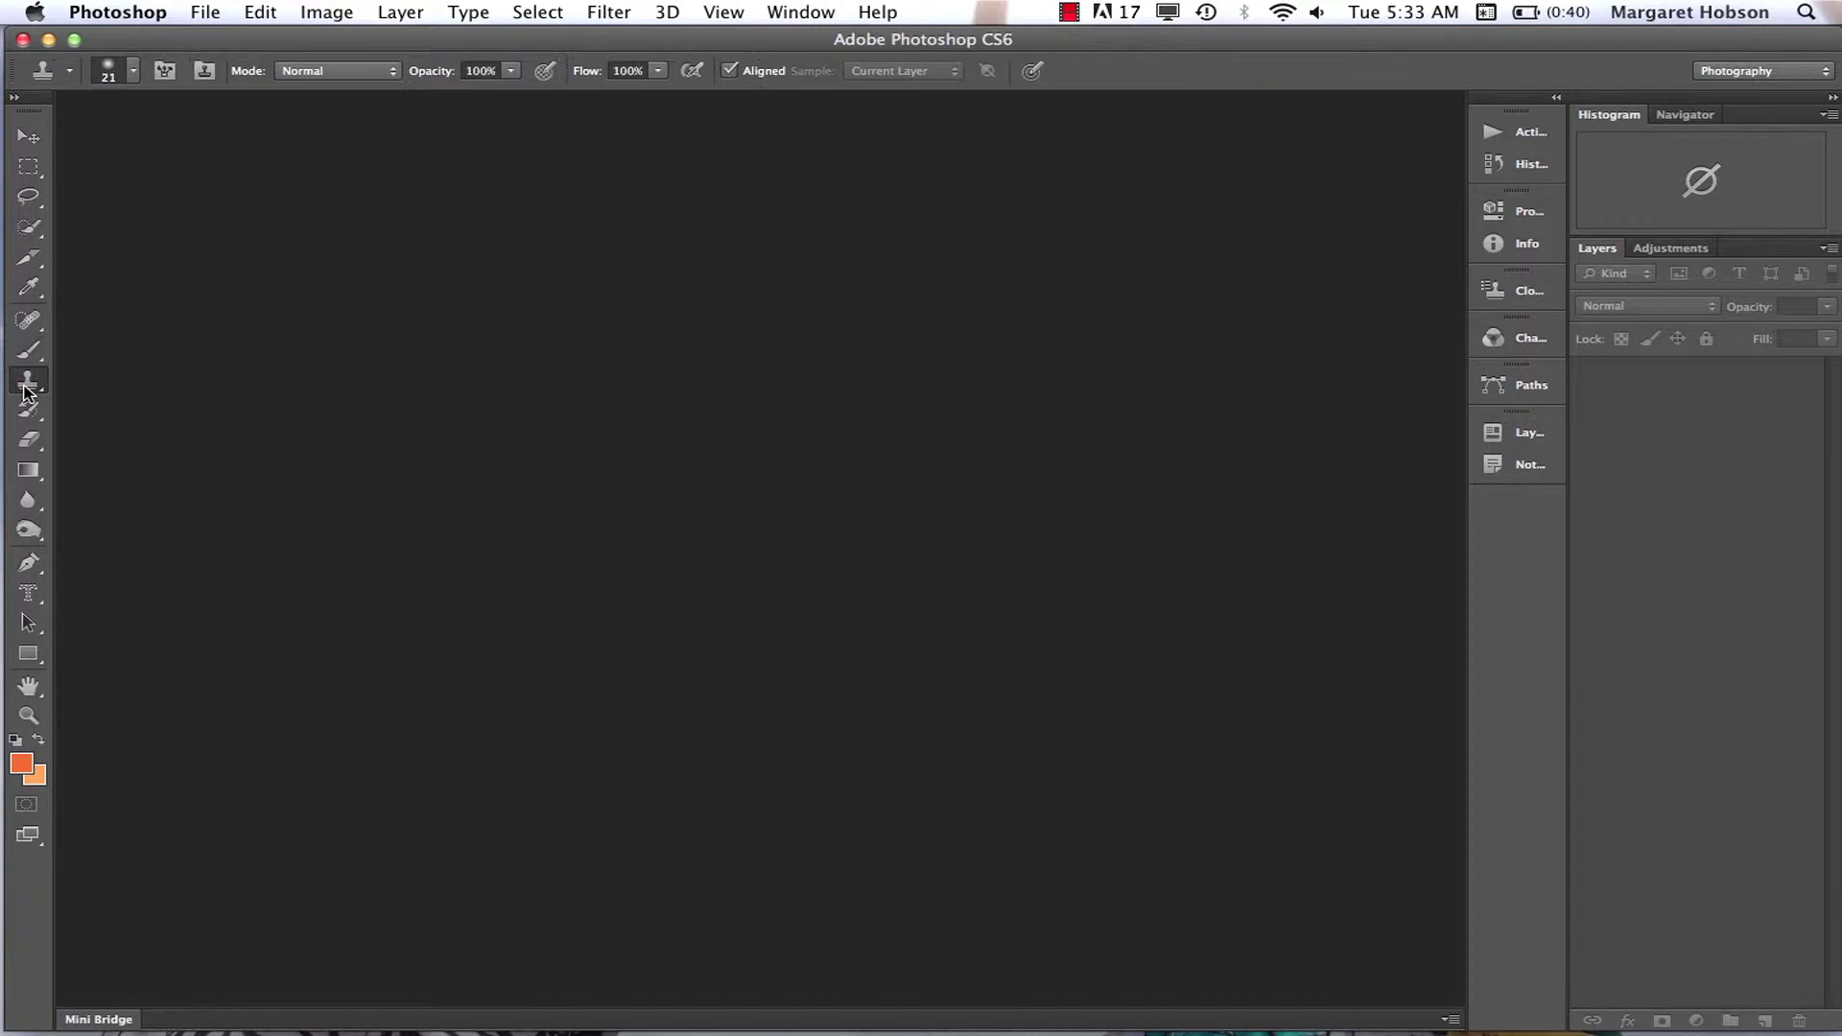
{"action": "left_click", "coordinate": [27, 412]}
{"action": "left_click", "coordinate": [29, 440]}
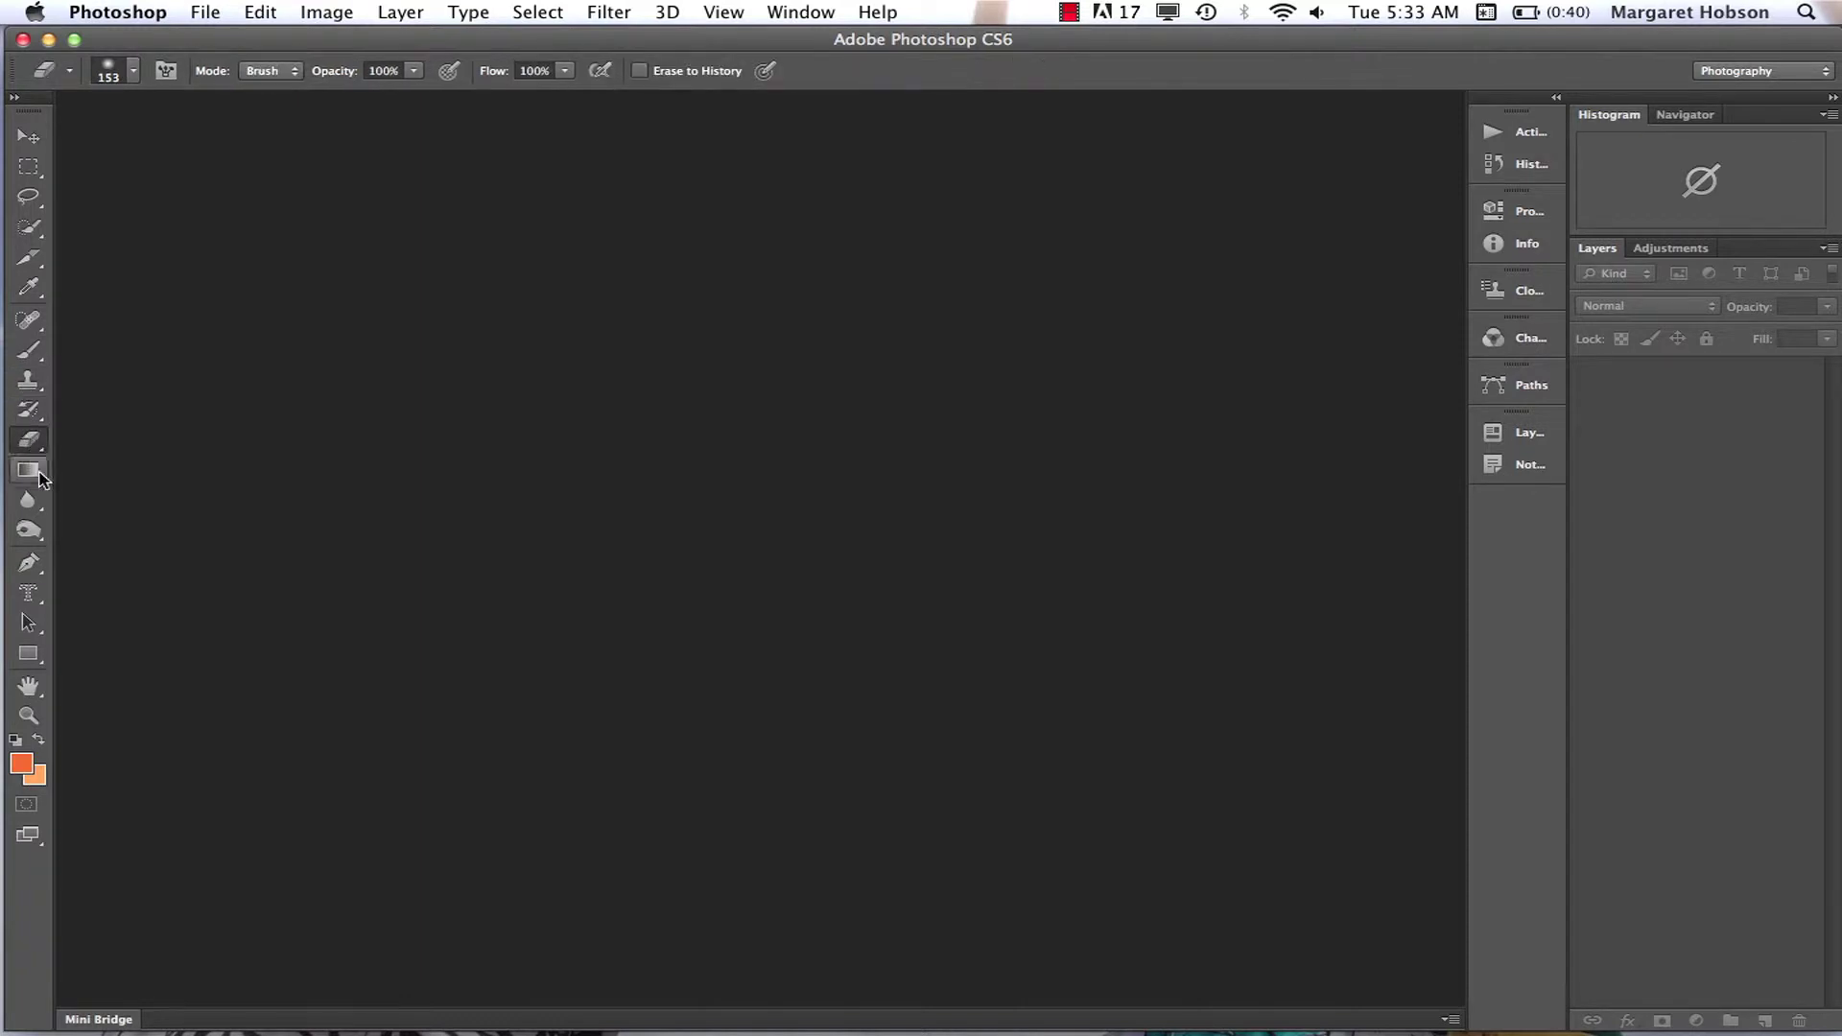
{"action": "left_click", "coordinate": [27, 470]}
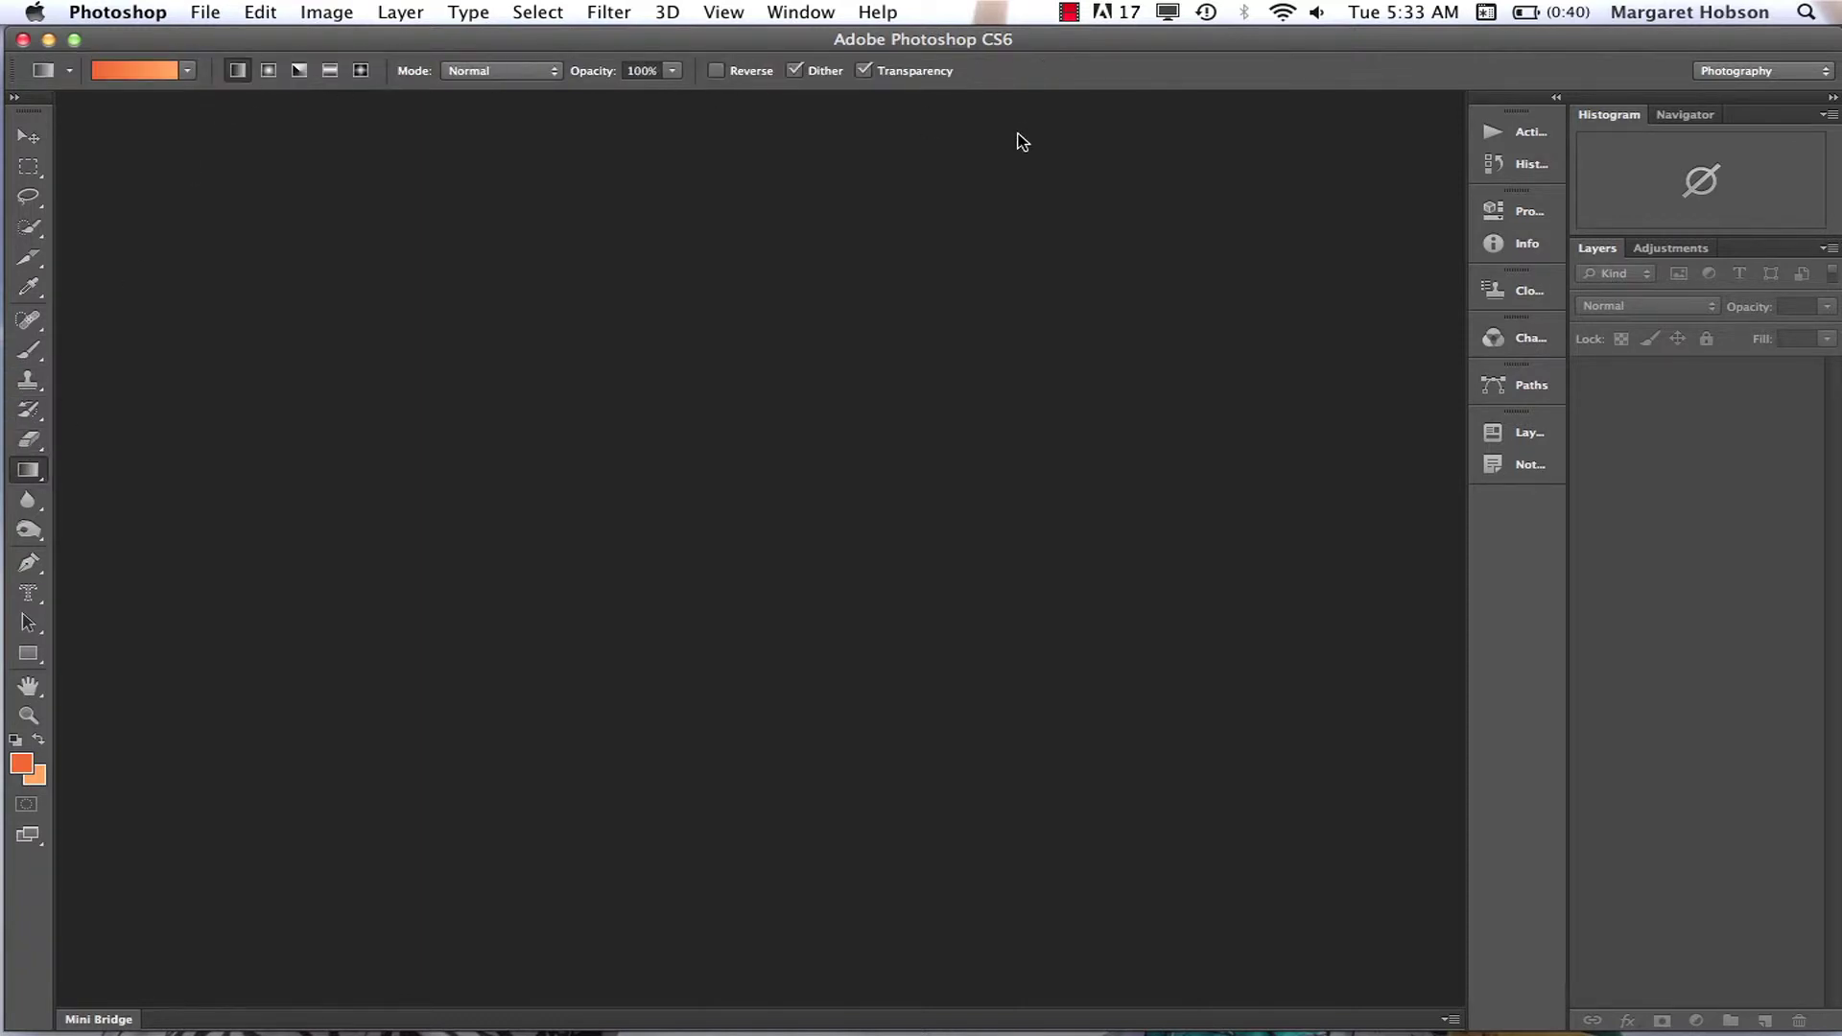
Open FL000002.JPG, the Coca-Cola sign photo, from the Desktop's photoshop_pictures folder
{"action": "left_click", "coordinate": [204, 13]}
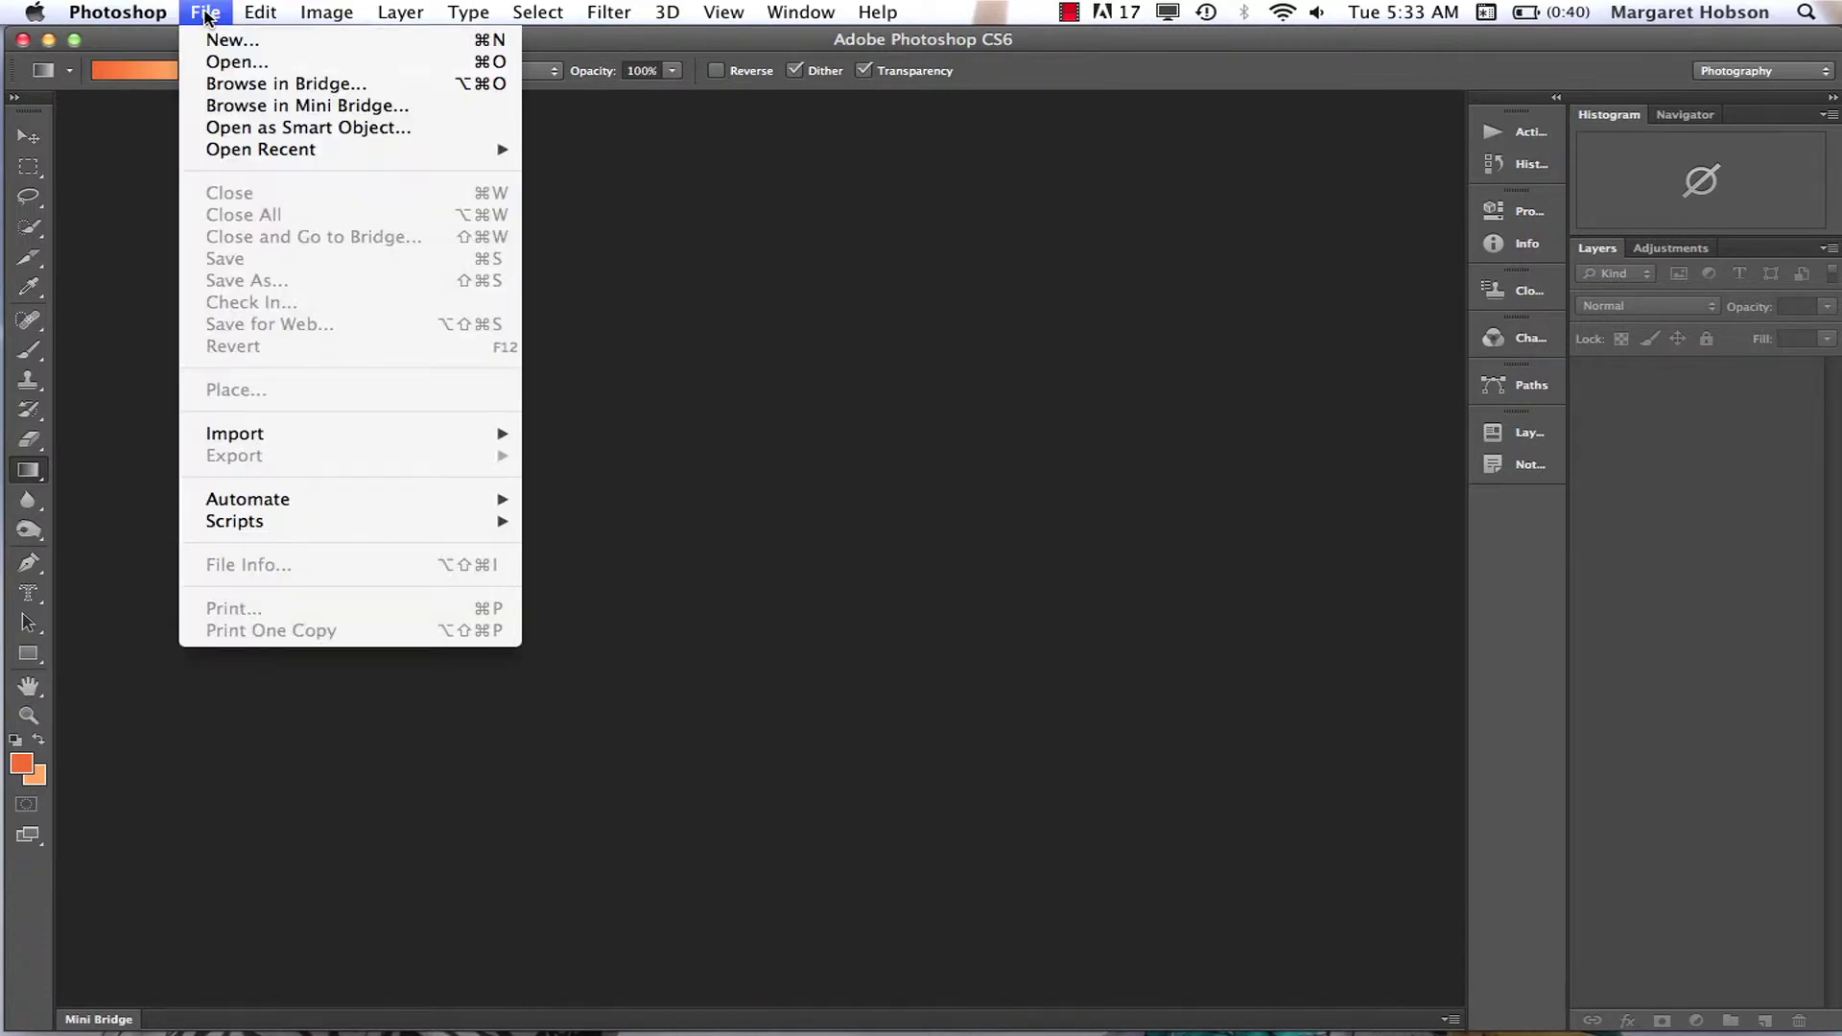
{"action": "left_click", "coordinate": [211, 65]}
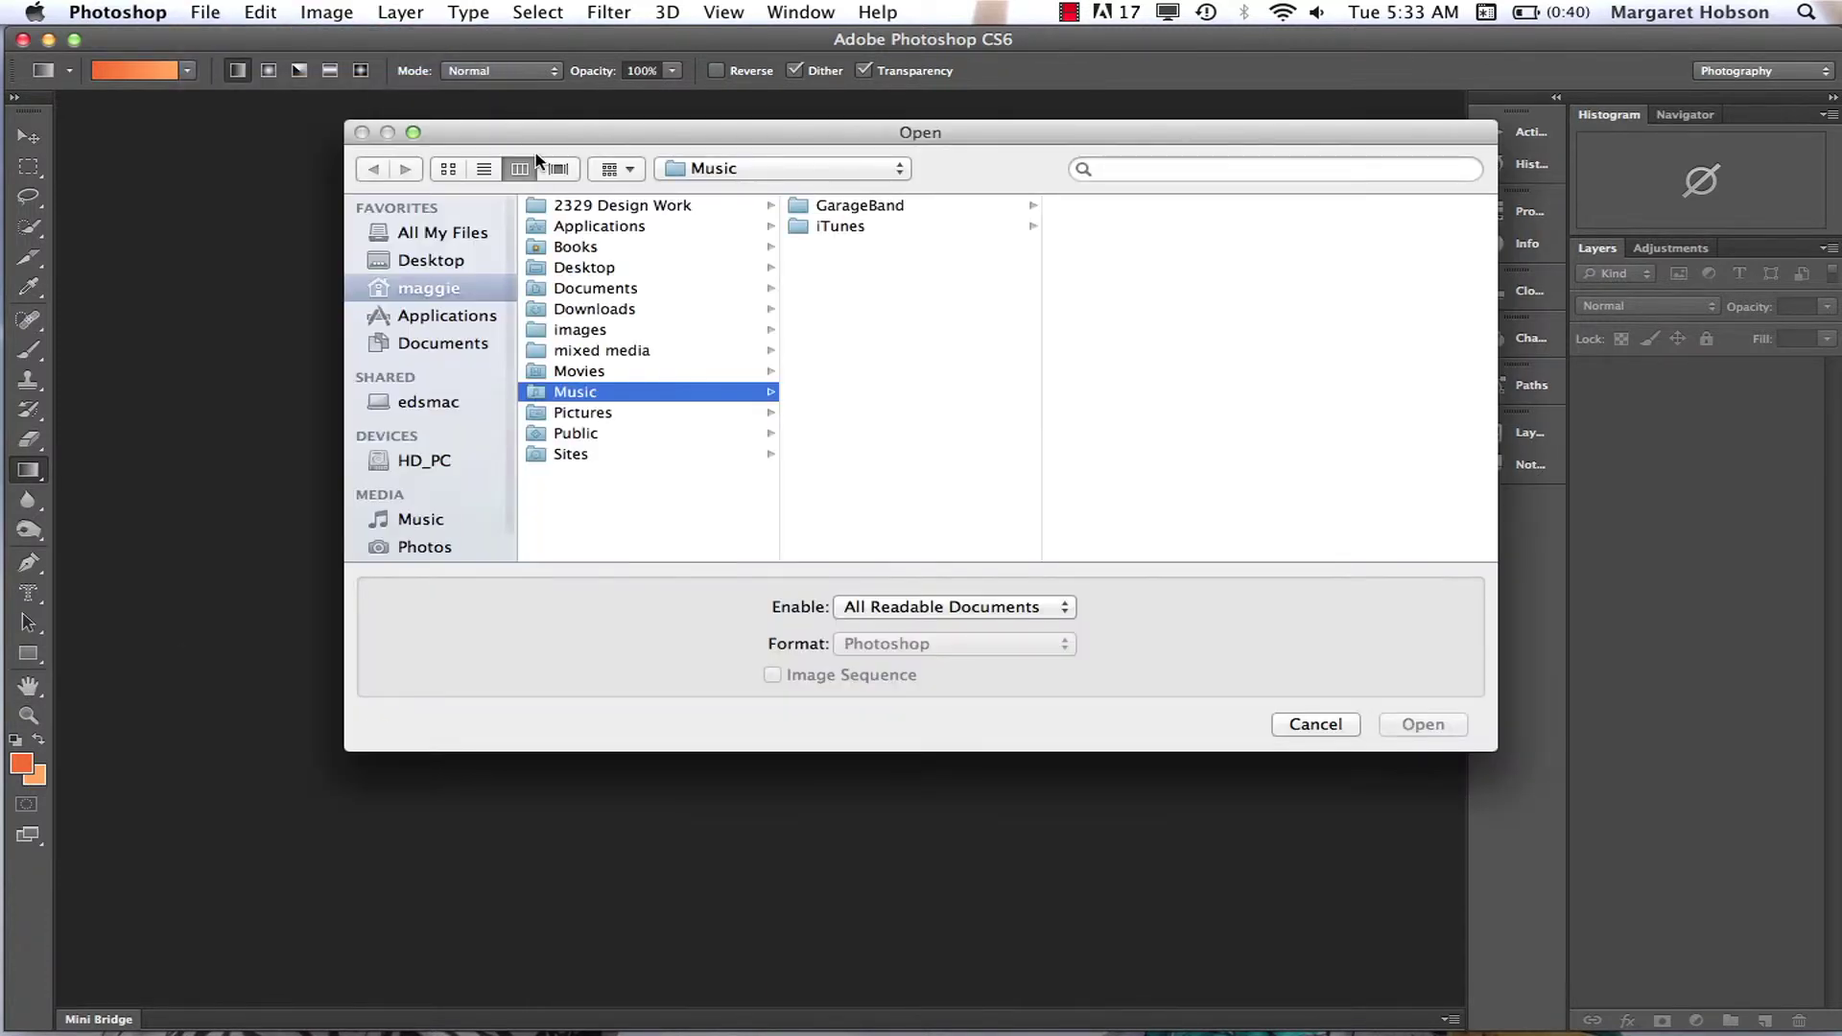
{"action": "left_click", "coordinate": [415, 260]}
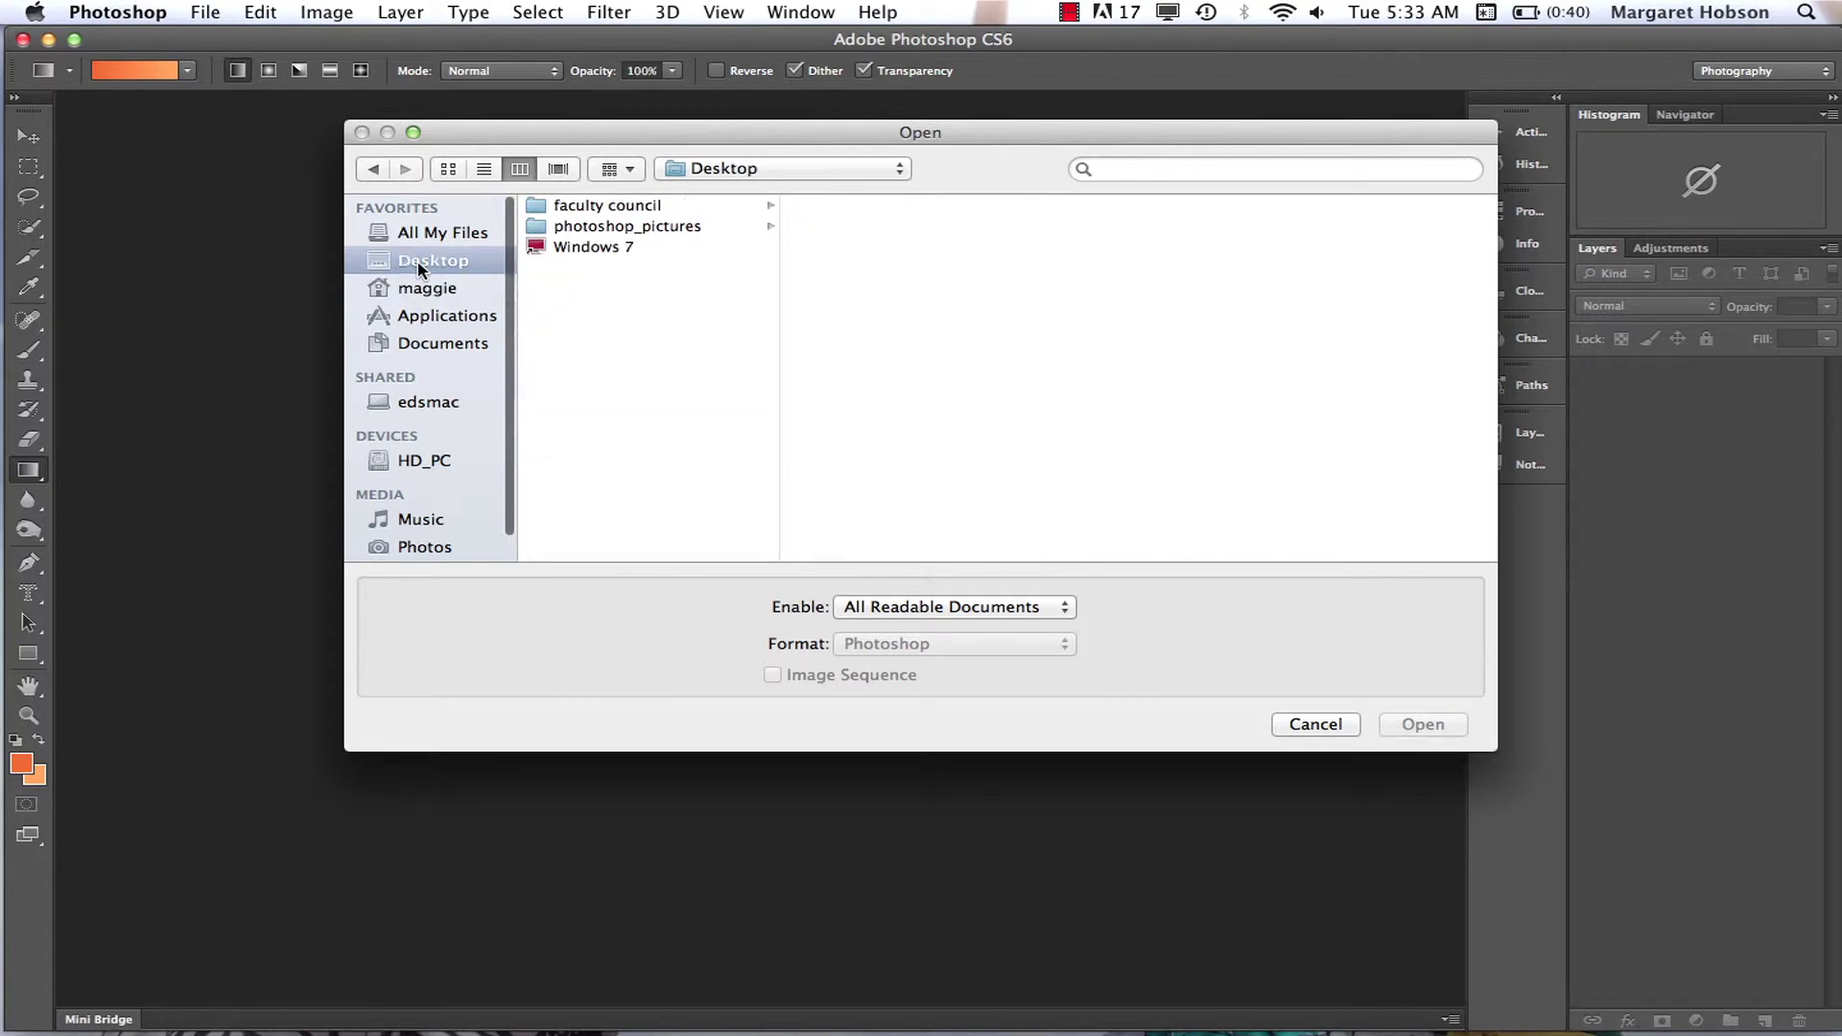
{"action": "left_click", "coordinate": [588, 228]}
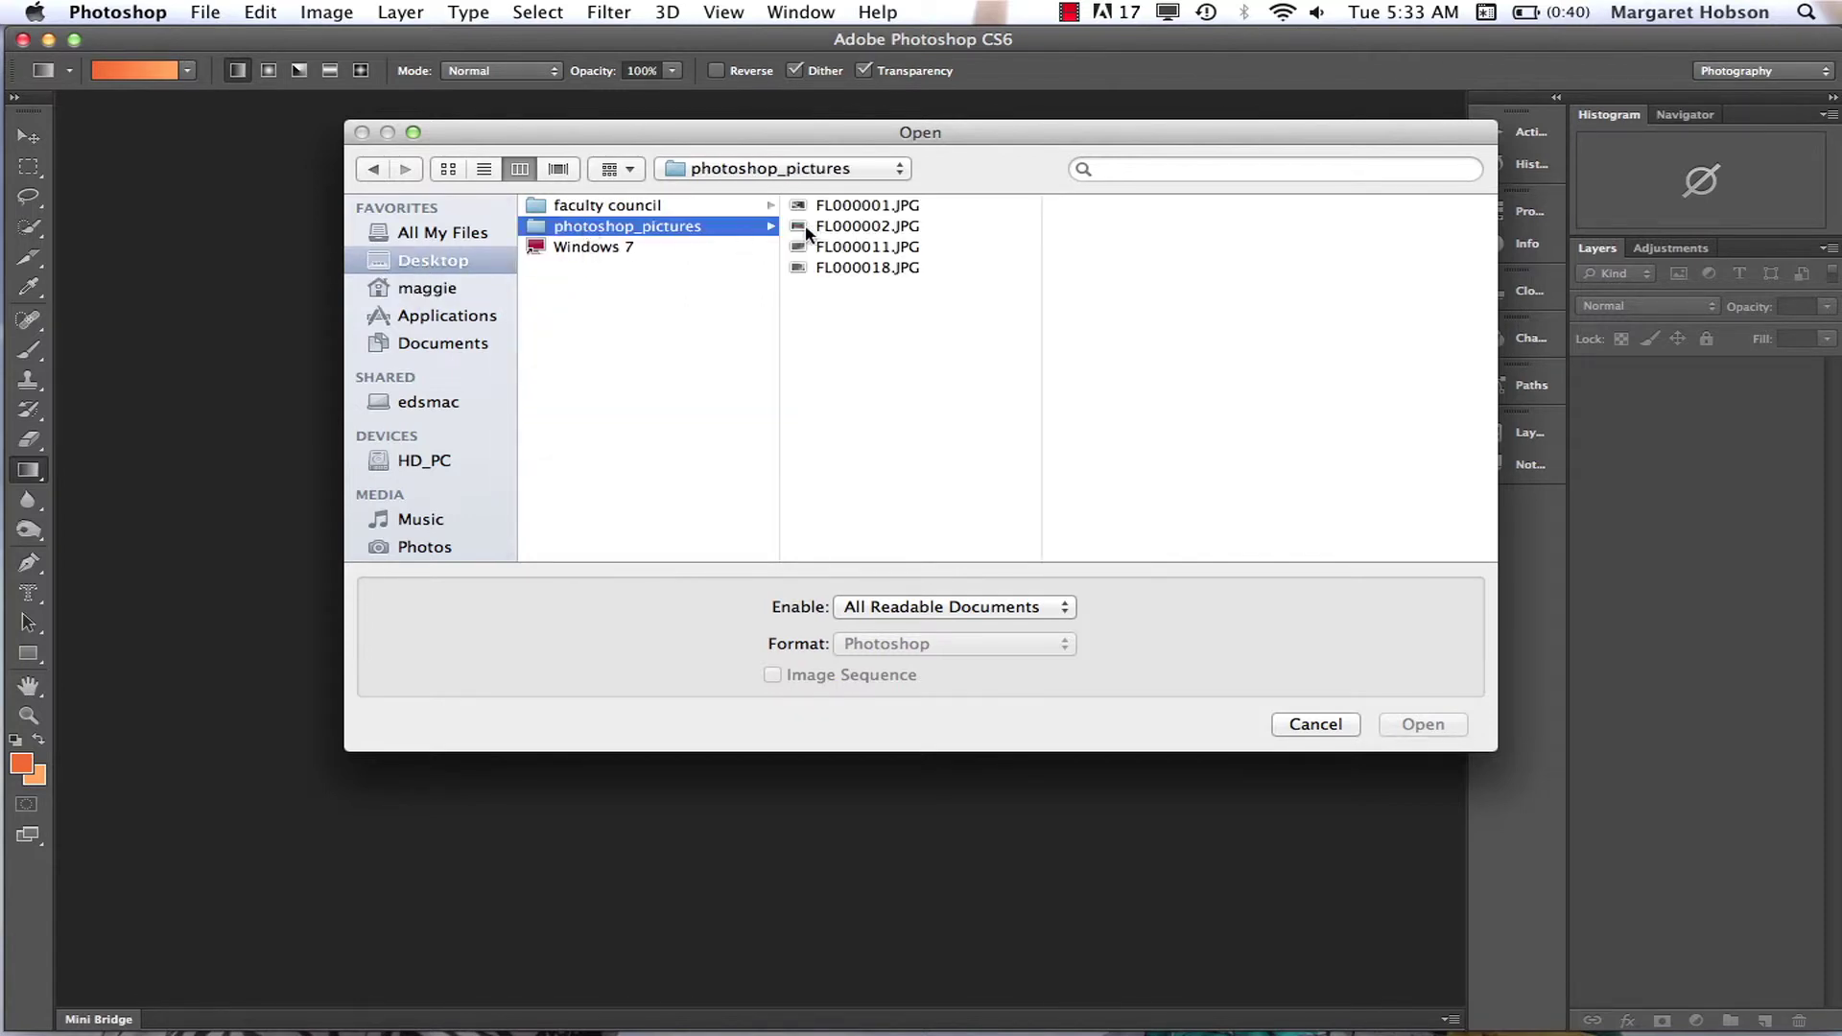
{"action": "left_click", "coordinate": [834, 207]}
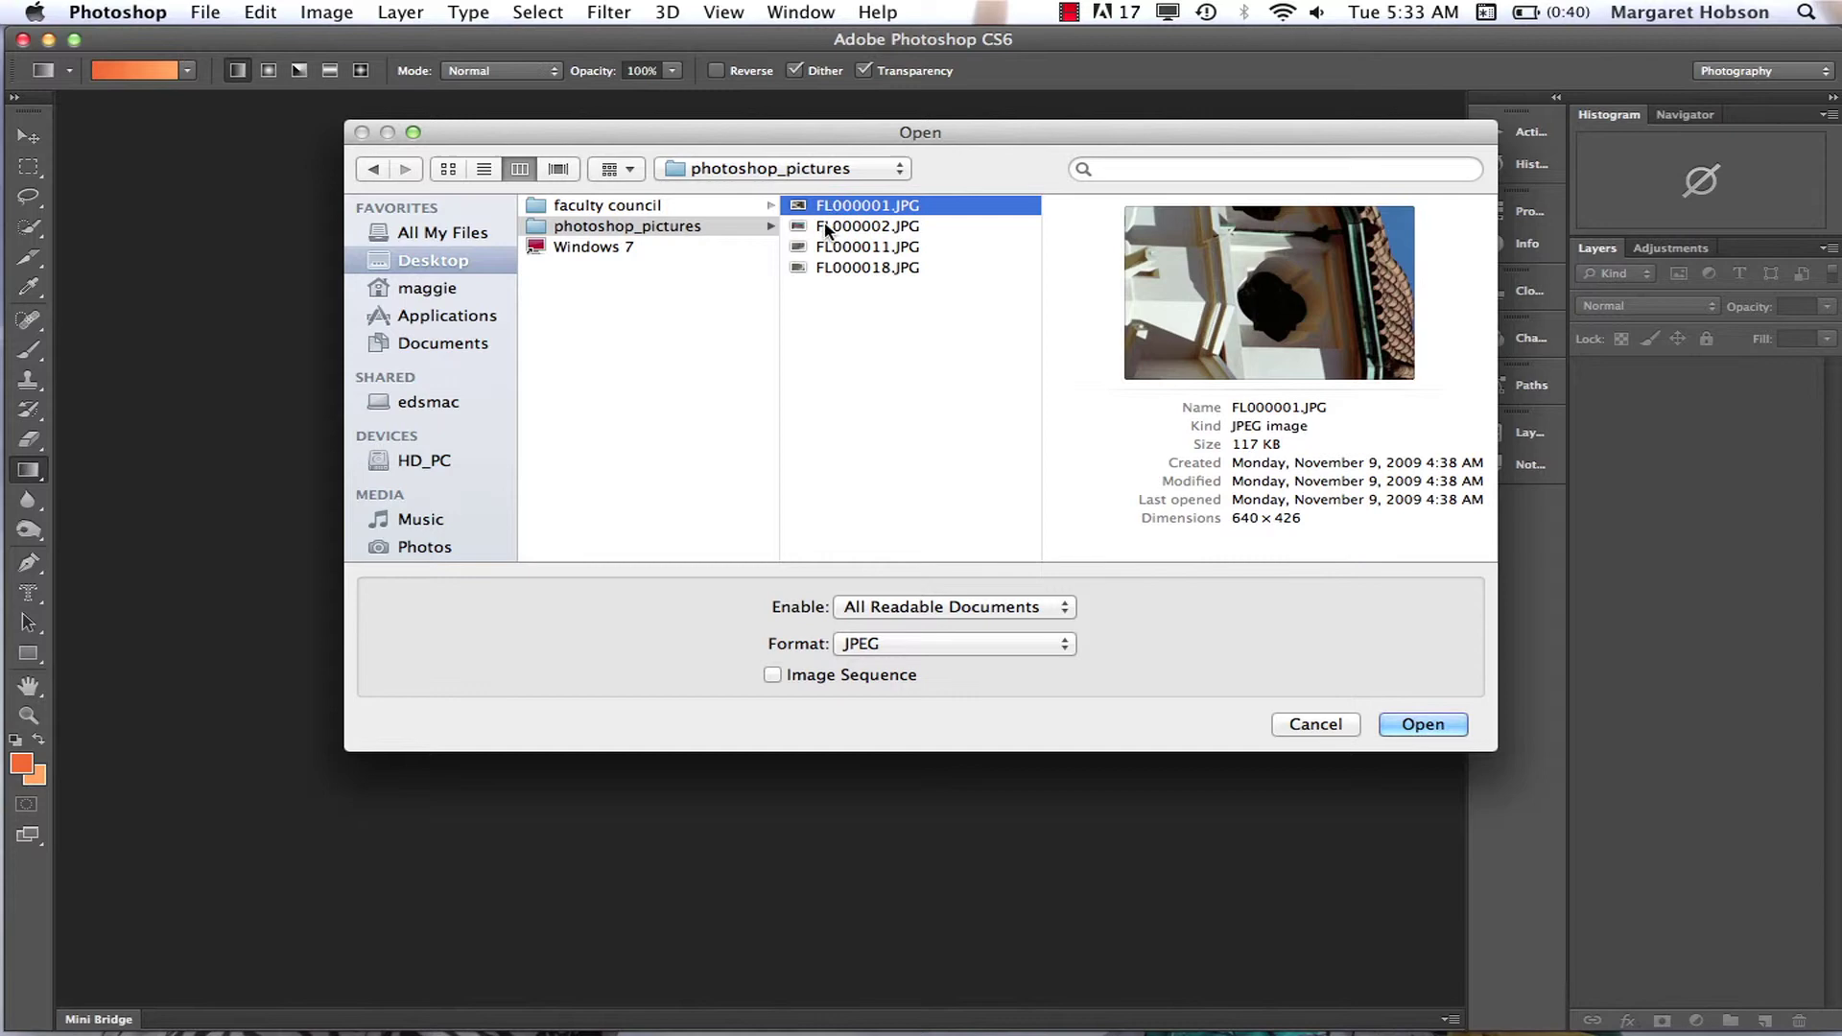
{"action": "left_click", "coordinate": [827, 228]}
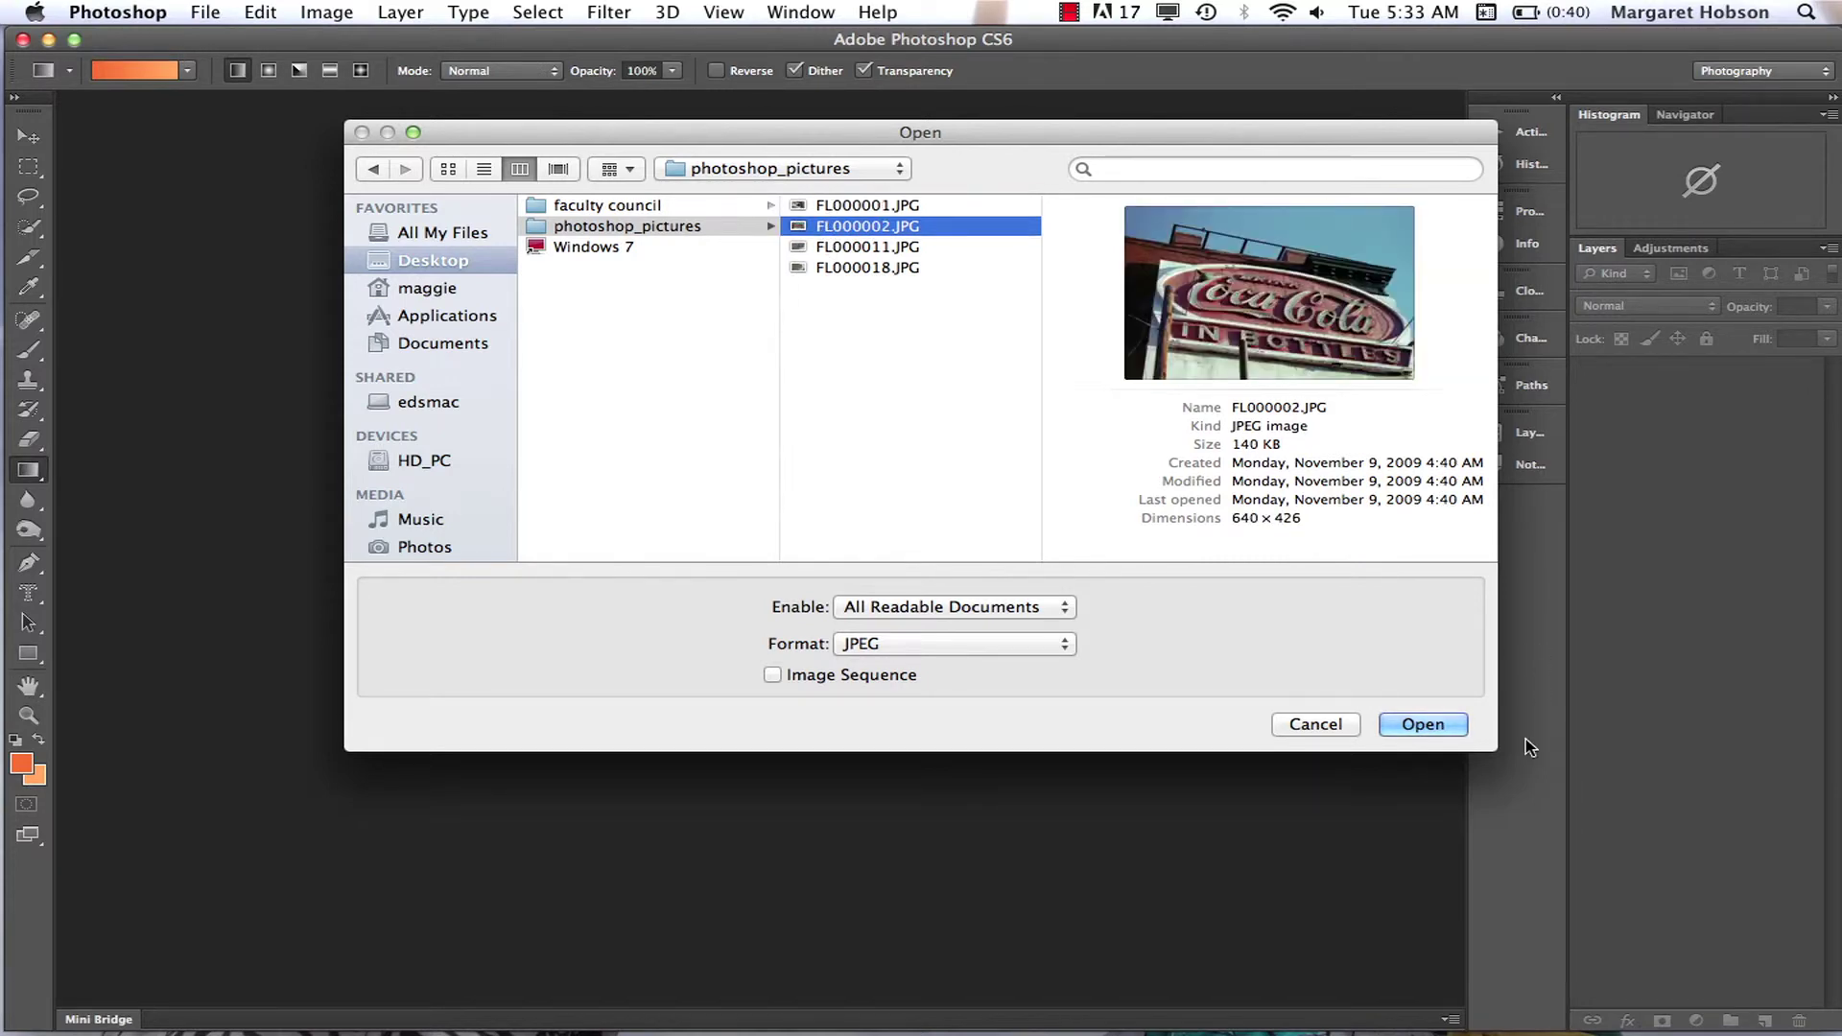
{"action": "left_click", "coordinate": [1423, 725]}
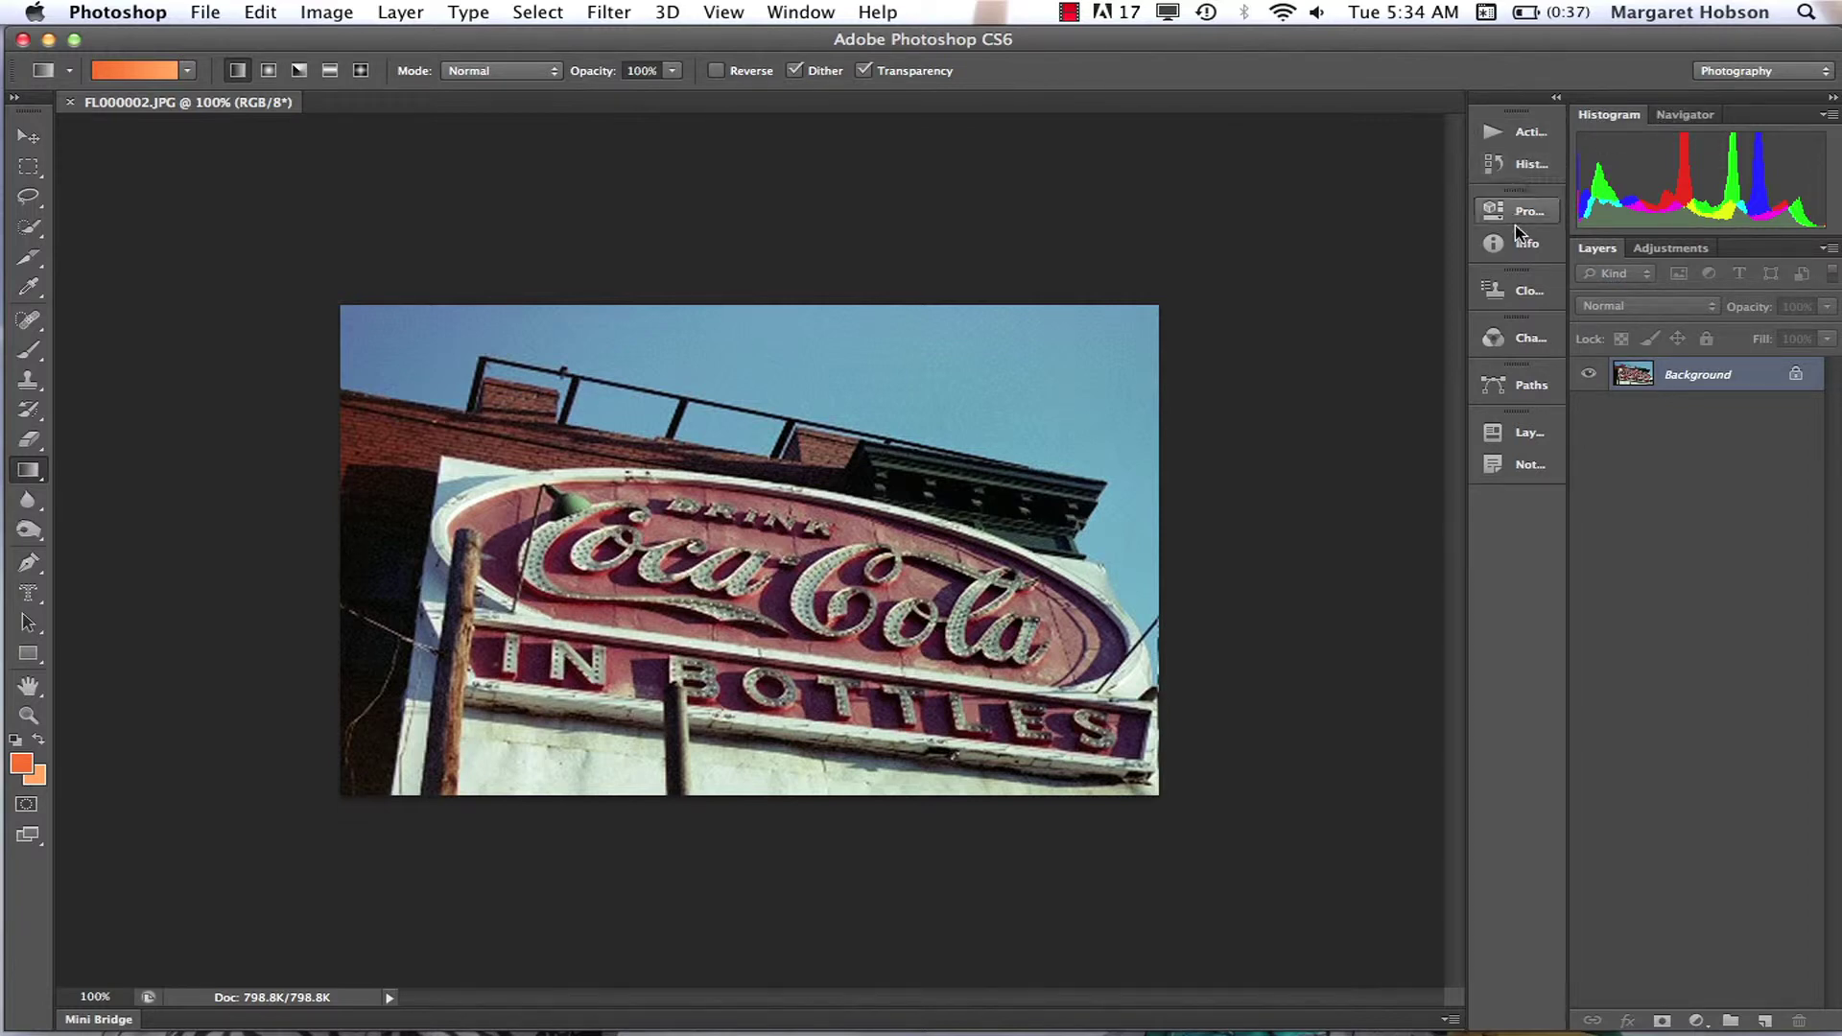
Peek at Channels, then dock the Adjustments panel as the first icon in the panel column
{"action": "left_click", "coordinate": [1516, 341]}
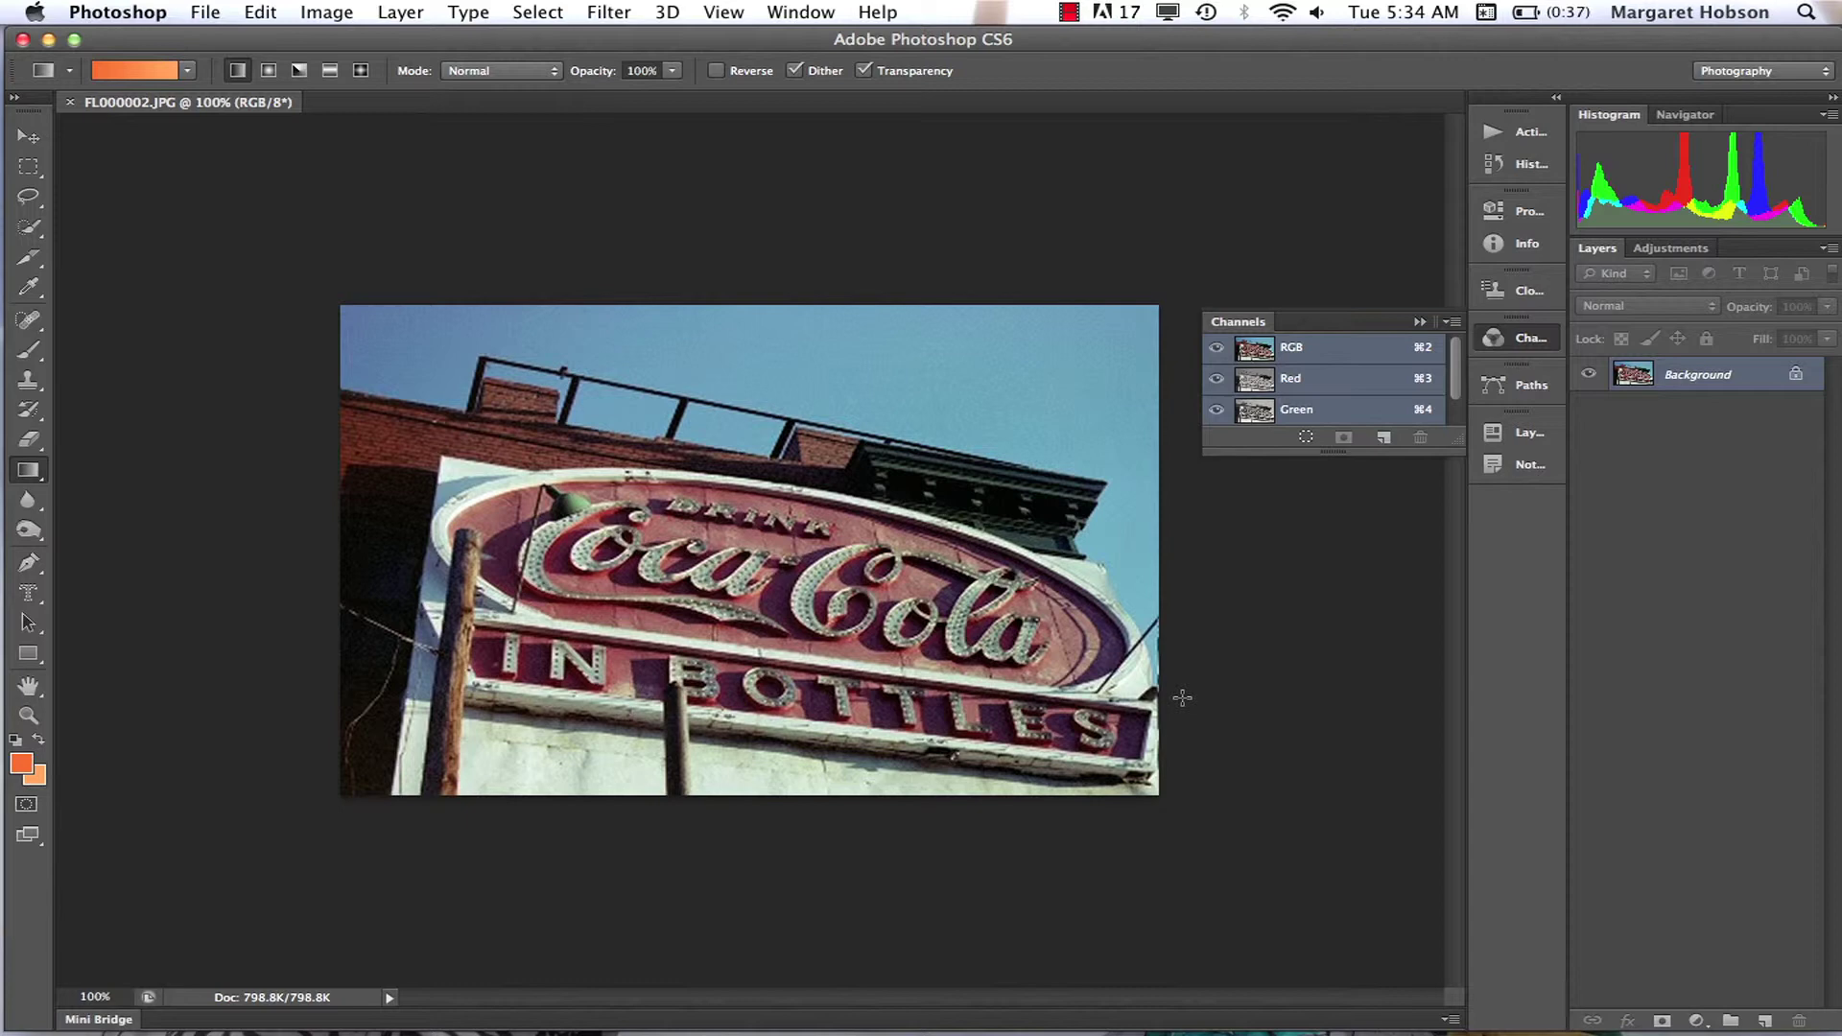
{"action": "left_click", "coordinate": [1420, 321]}
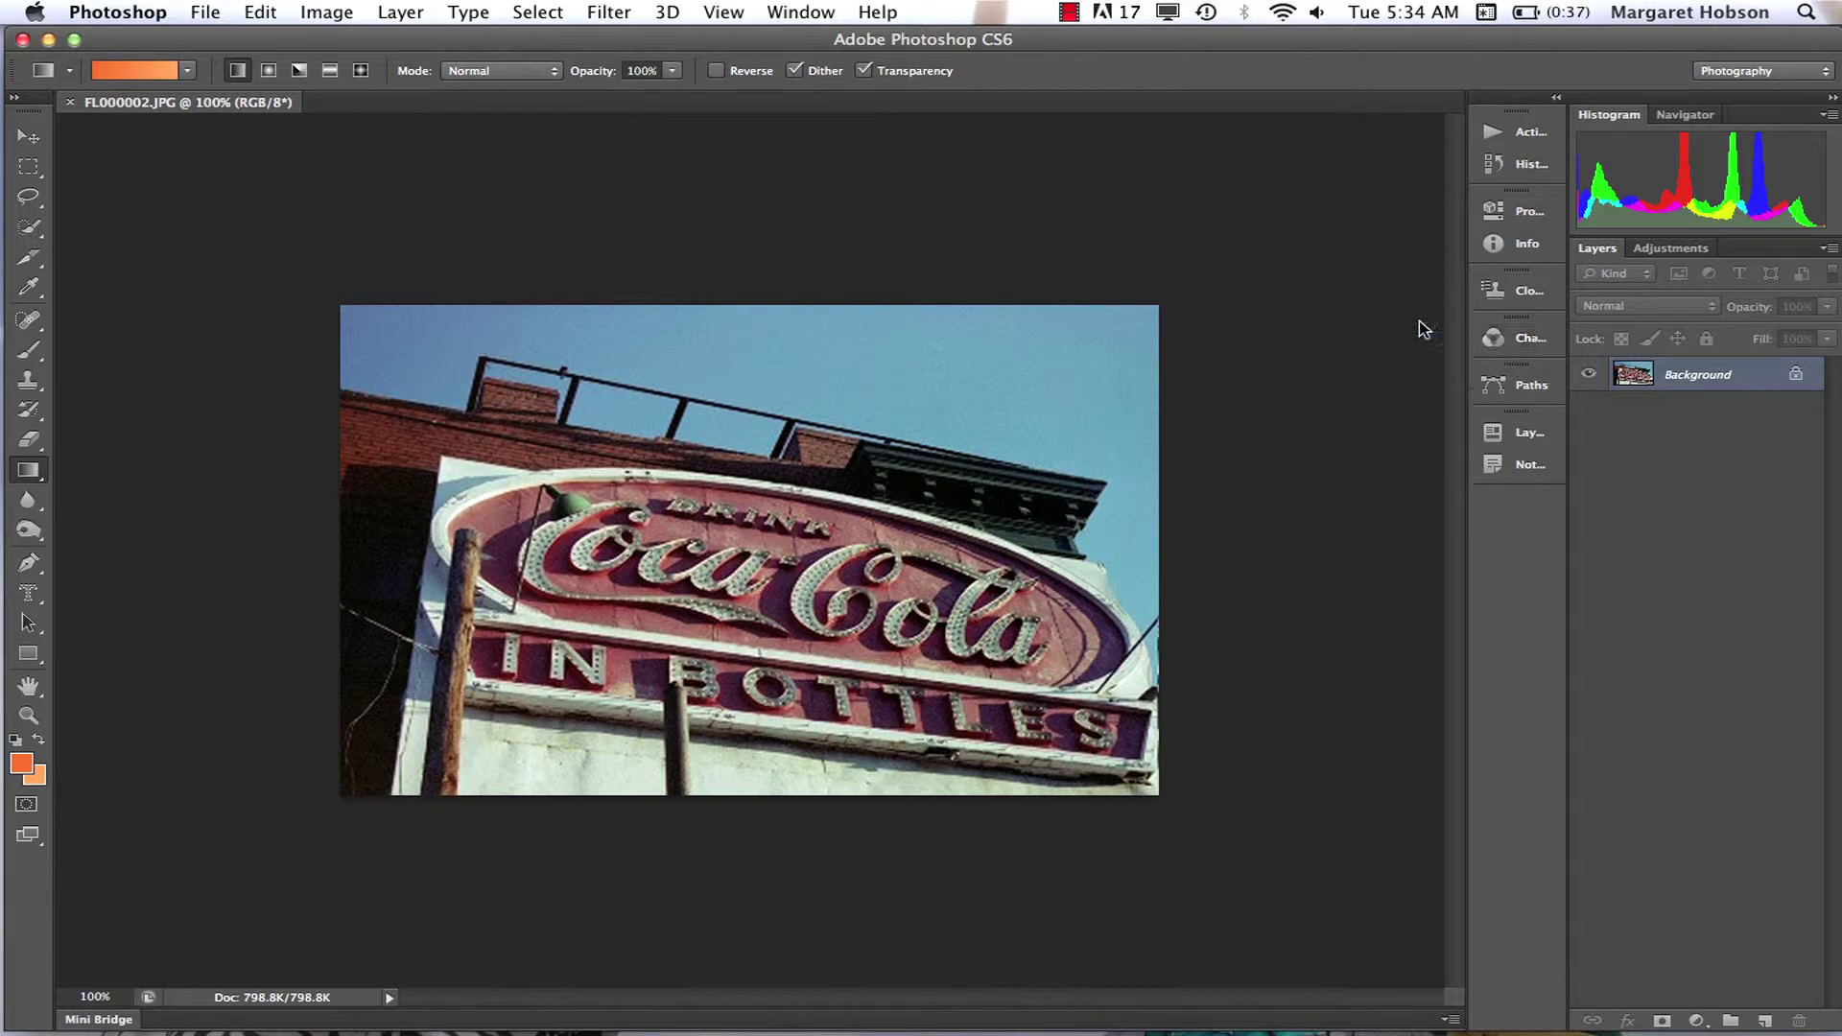
{"action": "left_click", "coordinate": [804, 11]}
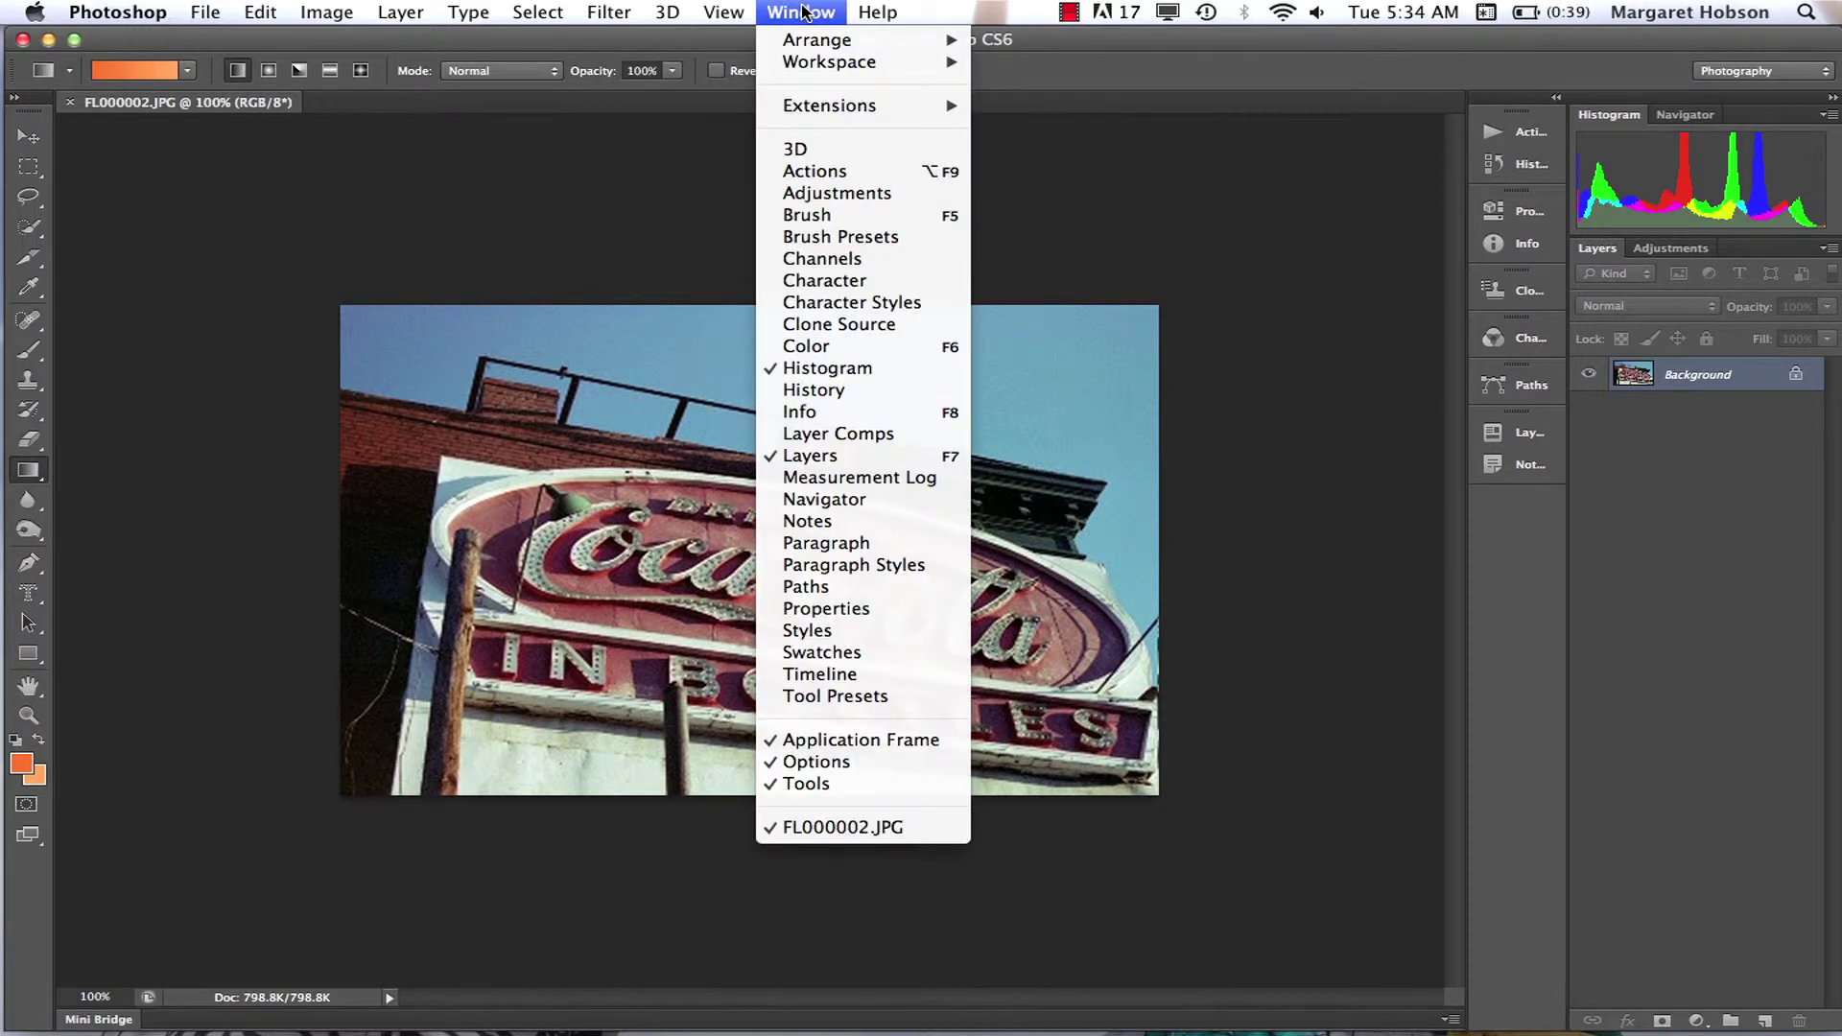
{"action": "left_click", "coordinate": [814, 195]}
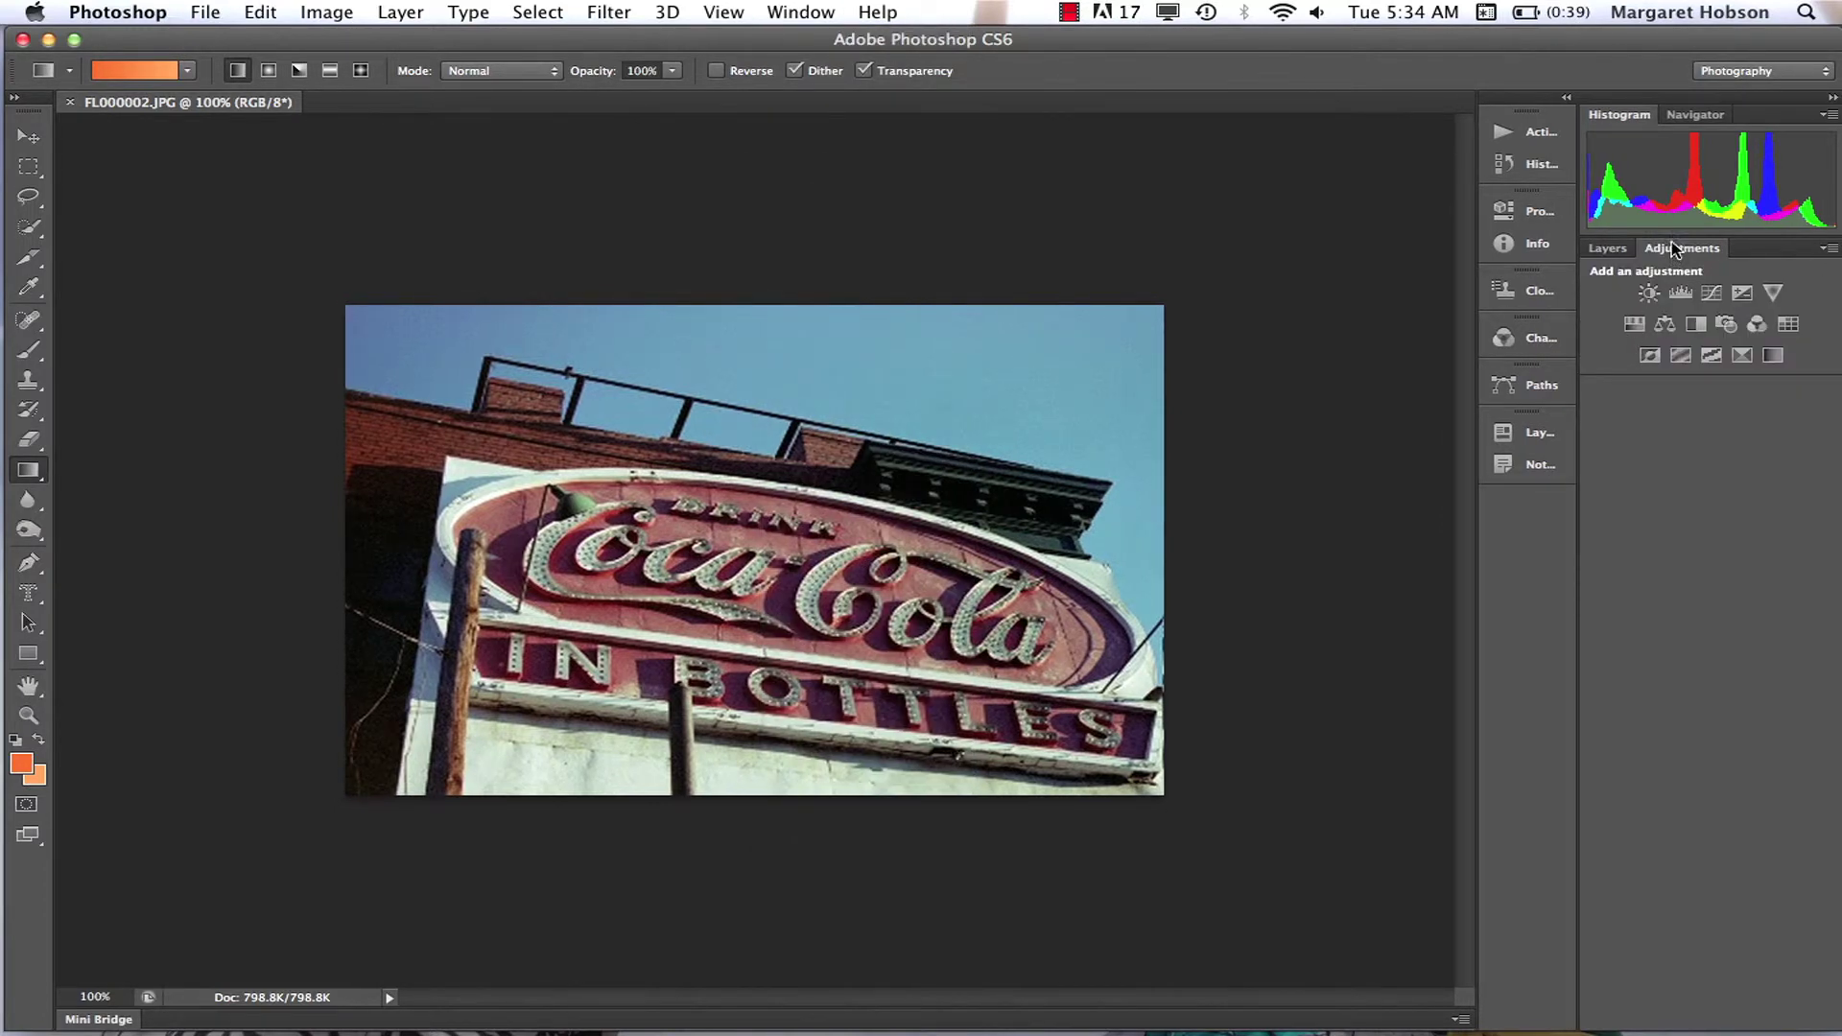
{"action": "left_click_drag", "start_coordinate": [1675, 251], "coordinate": [1511, 499]}
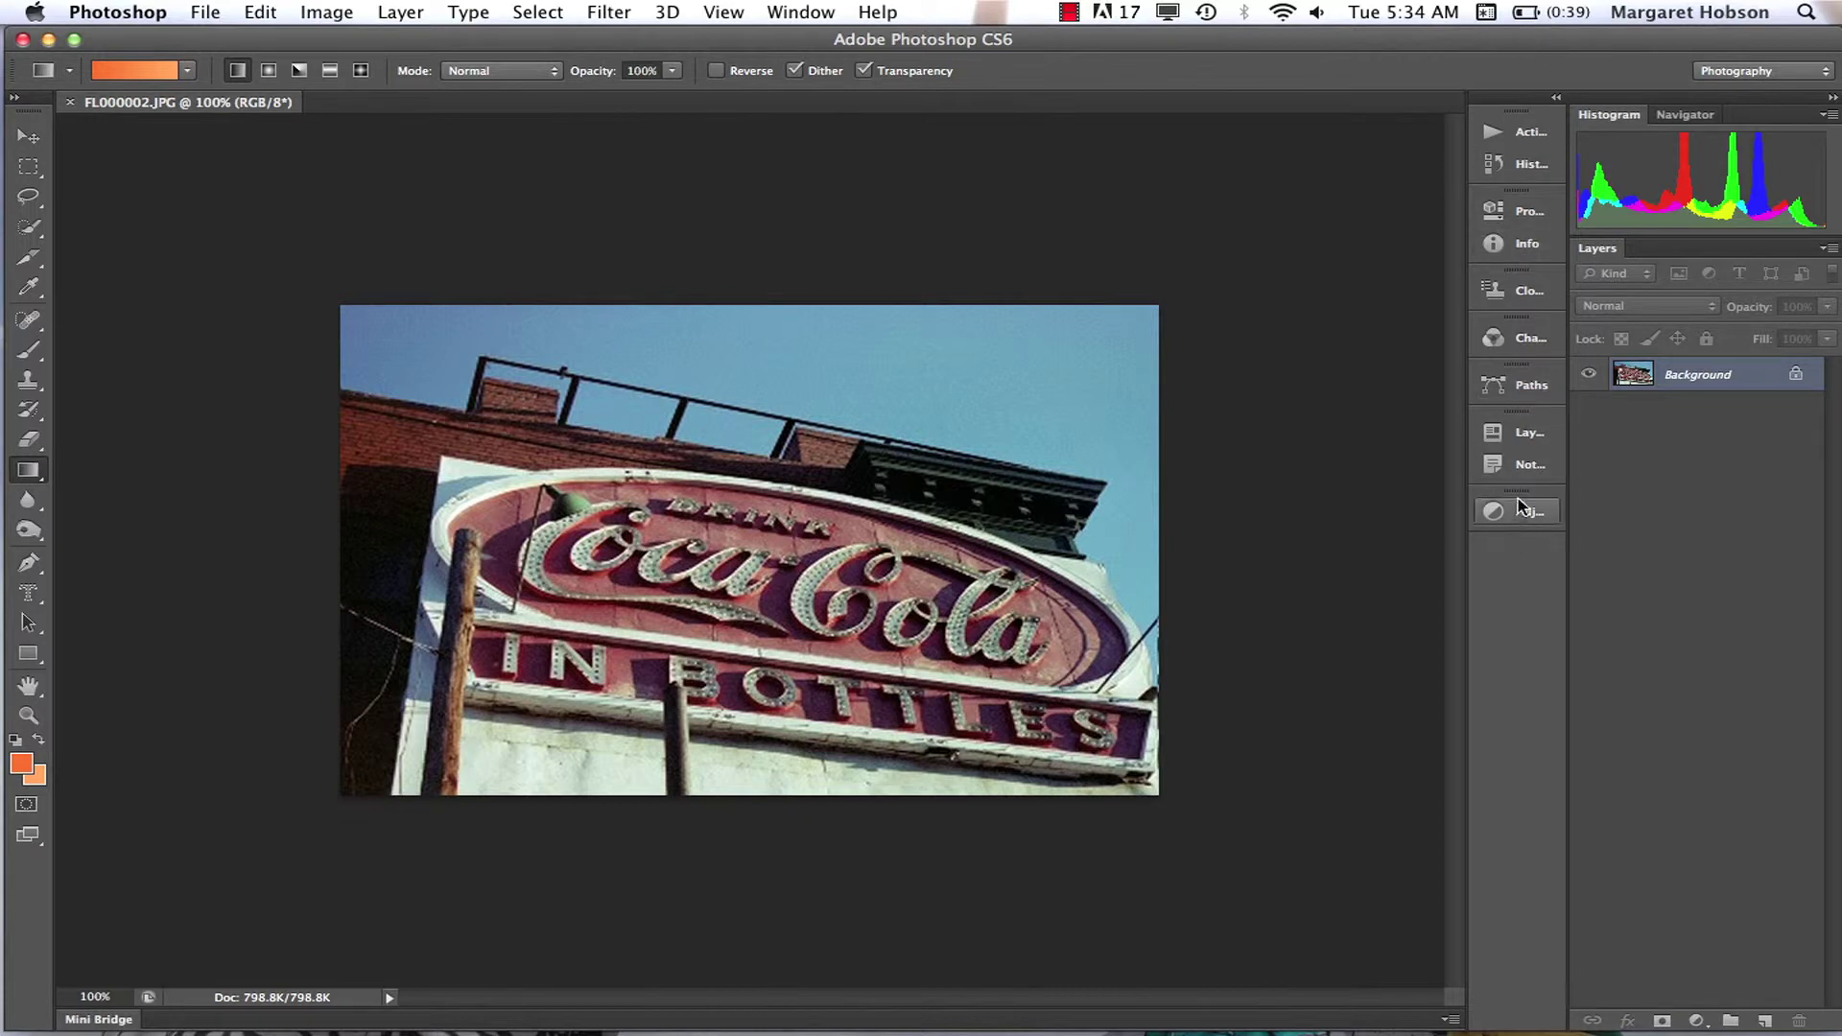
{"action": "left_click_drag", "start_coordinate": [1519, 488], "coordinate": [1527, 112]}
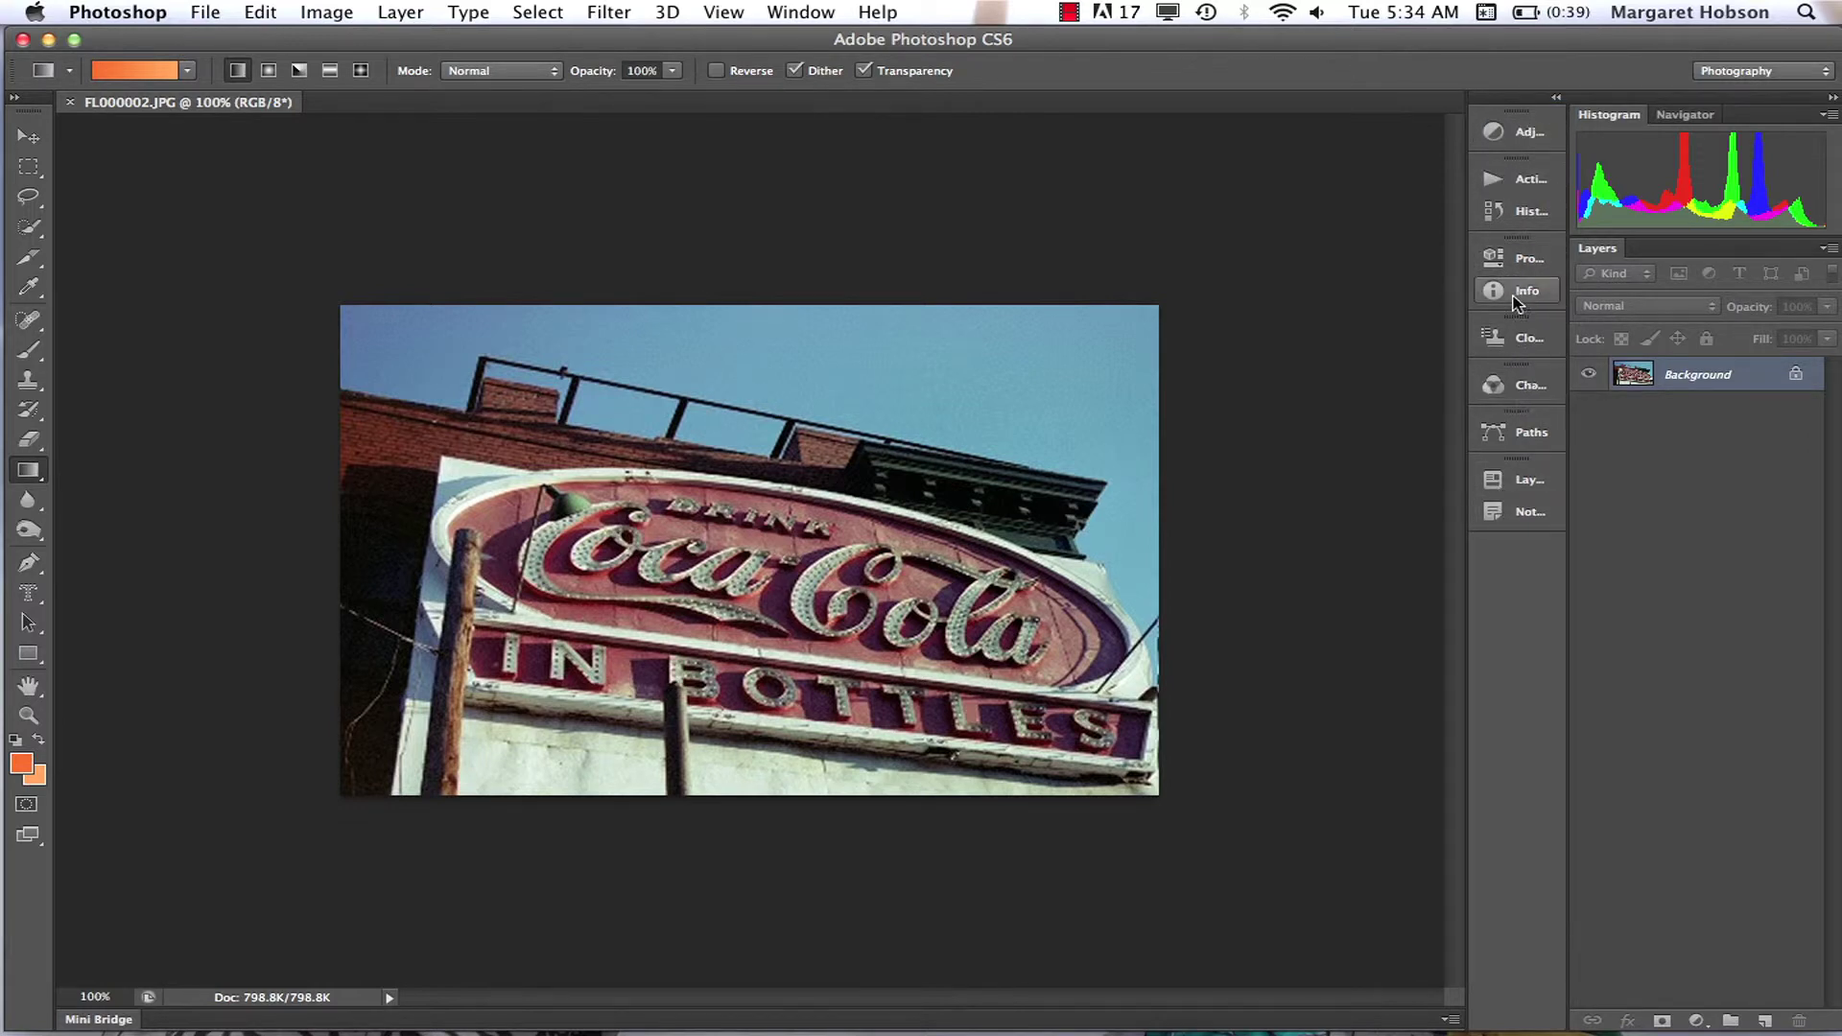
Show the Brush panel and move the Brush panel group to the bottom of the dock
{"action": "left_click", "coordinate": [779, 13]}
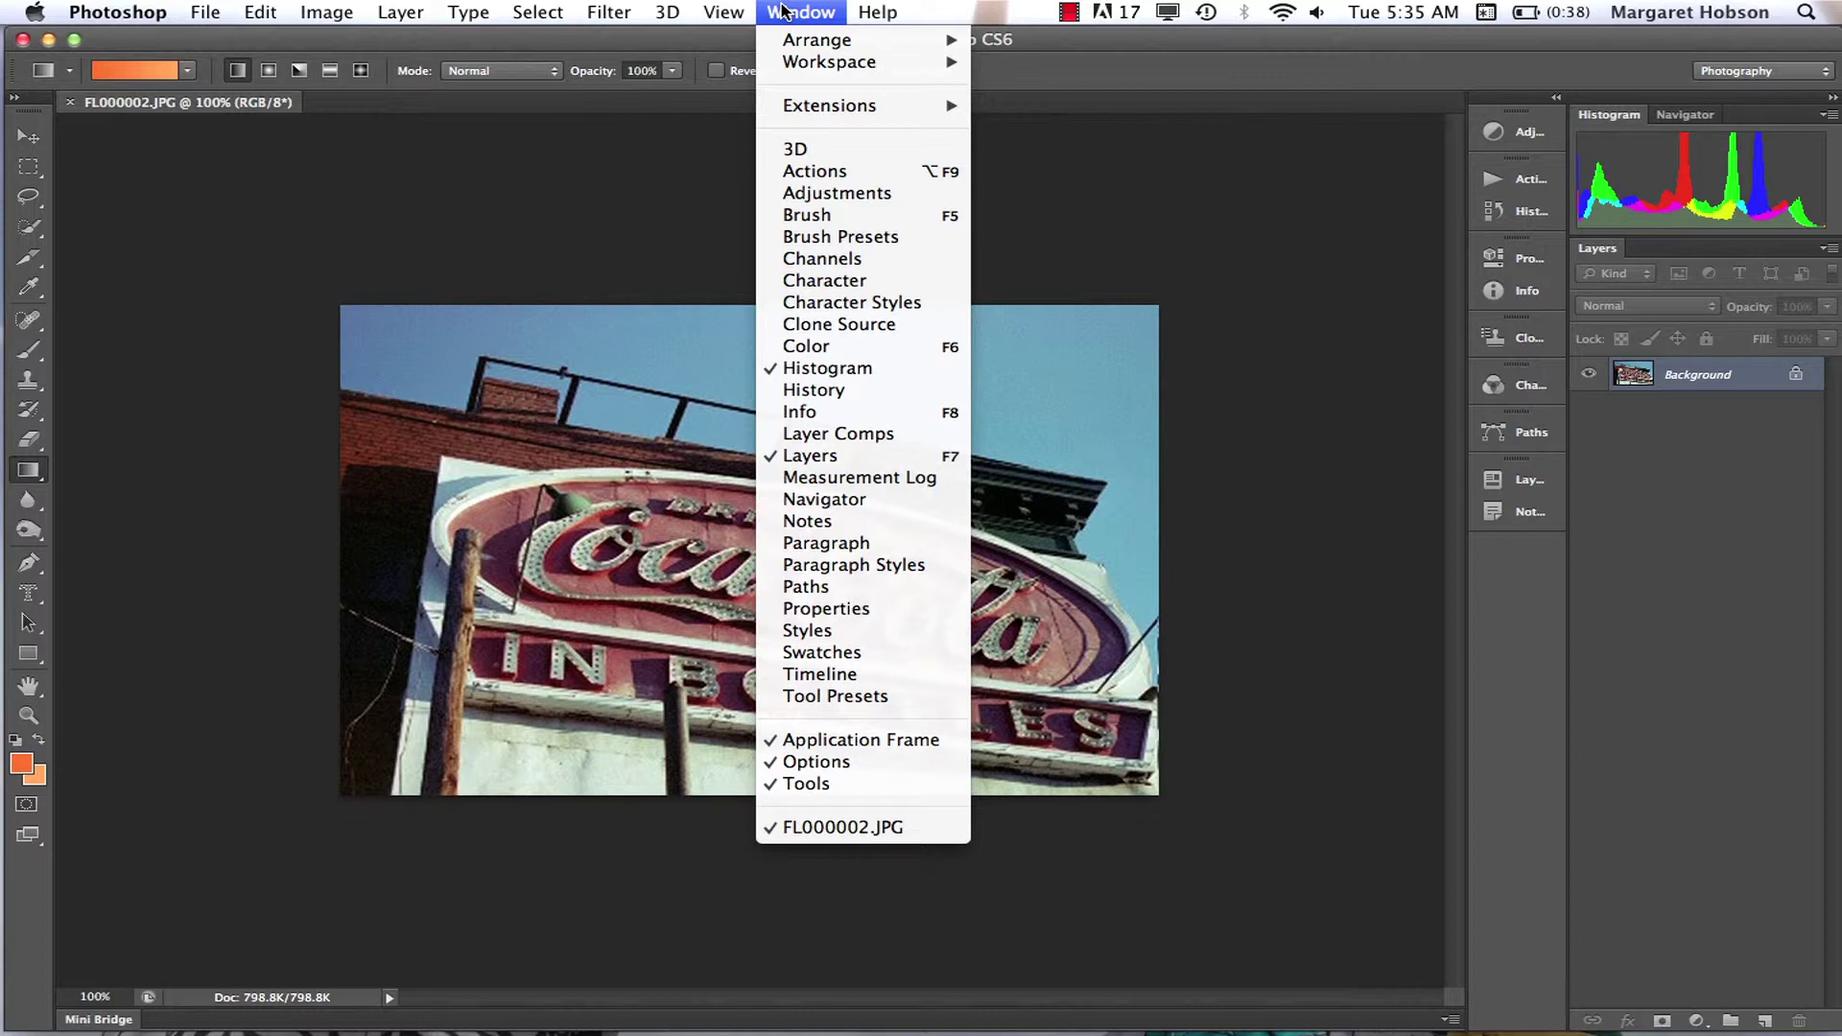
{"action": "left_click", "coordinate": [809, 216]}
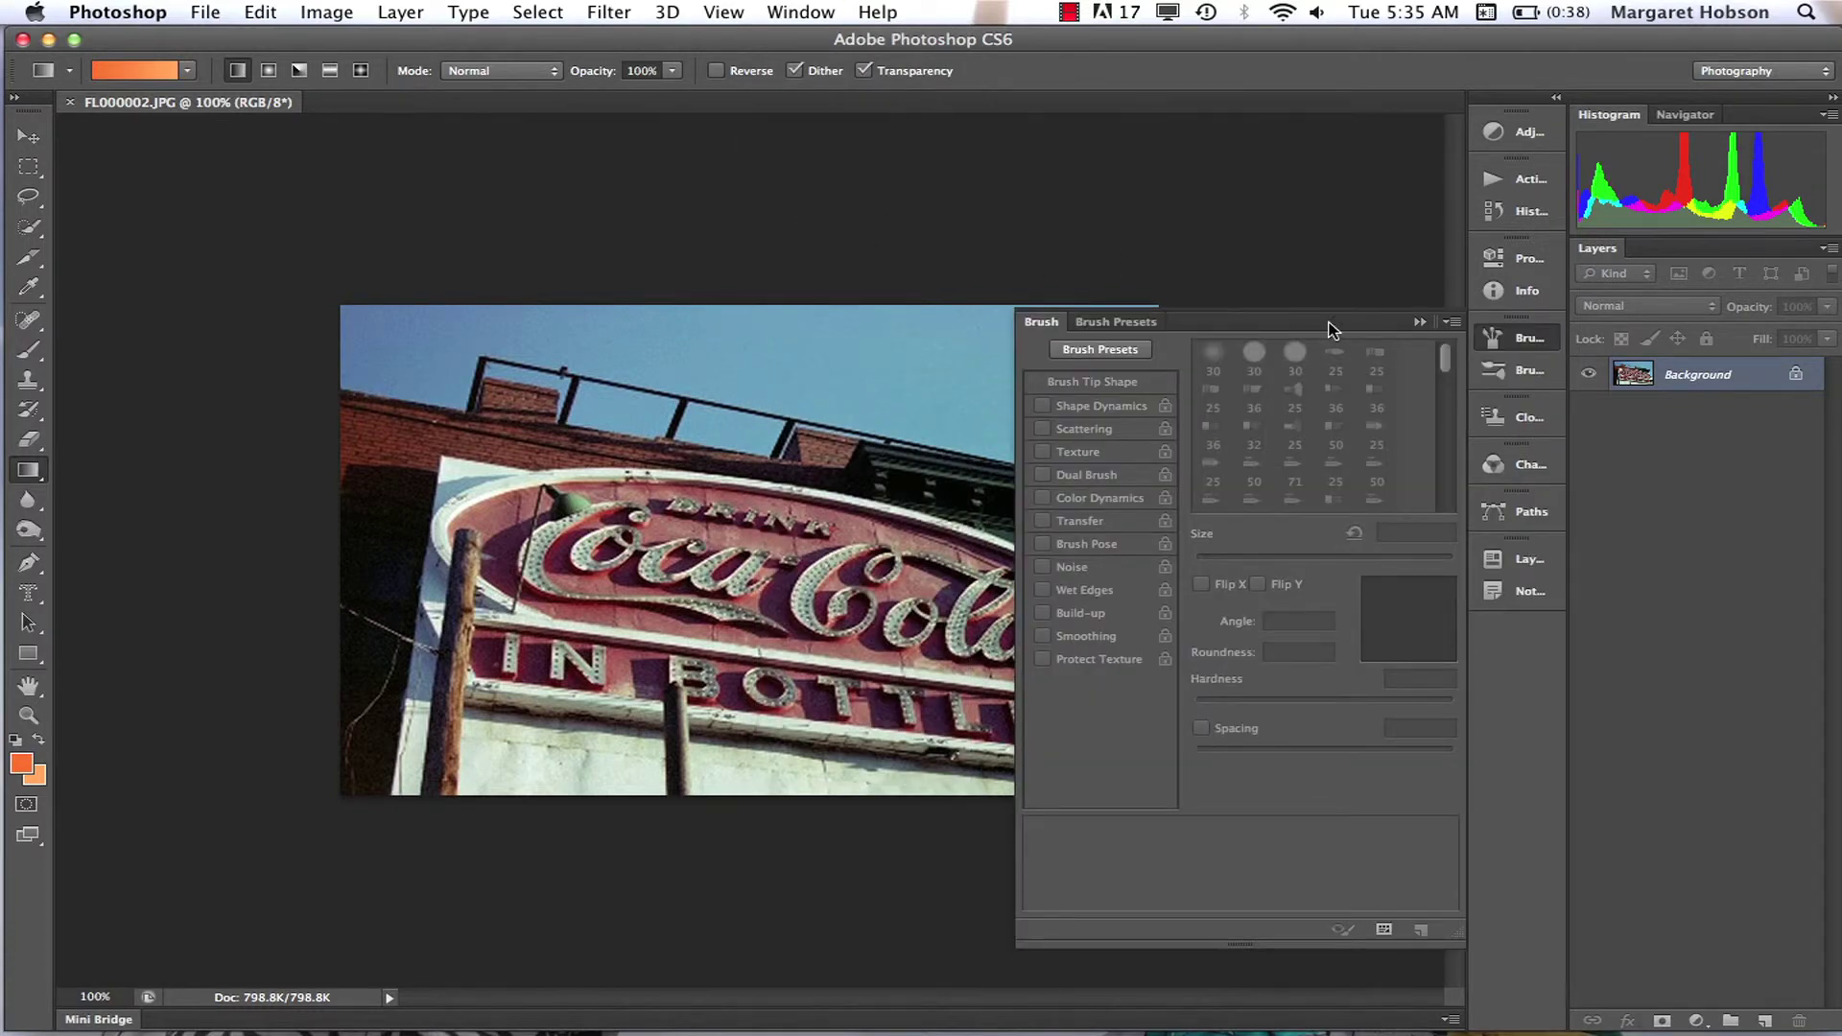
{"action": "left_click", "coordinate": [1418, 324]}
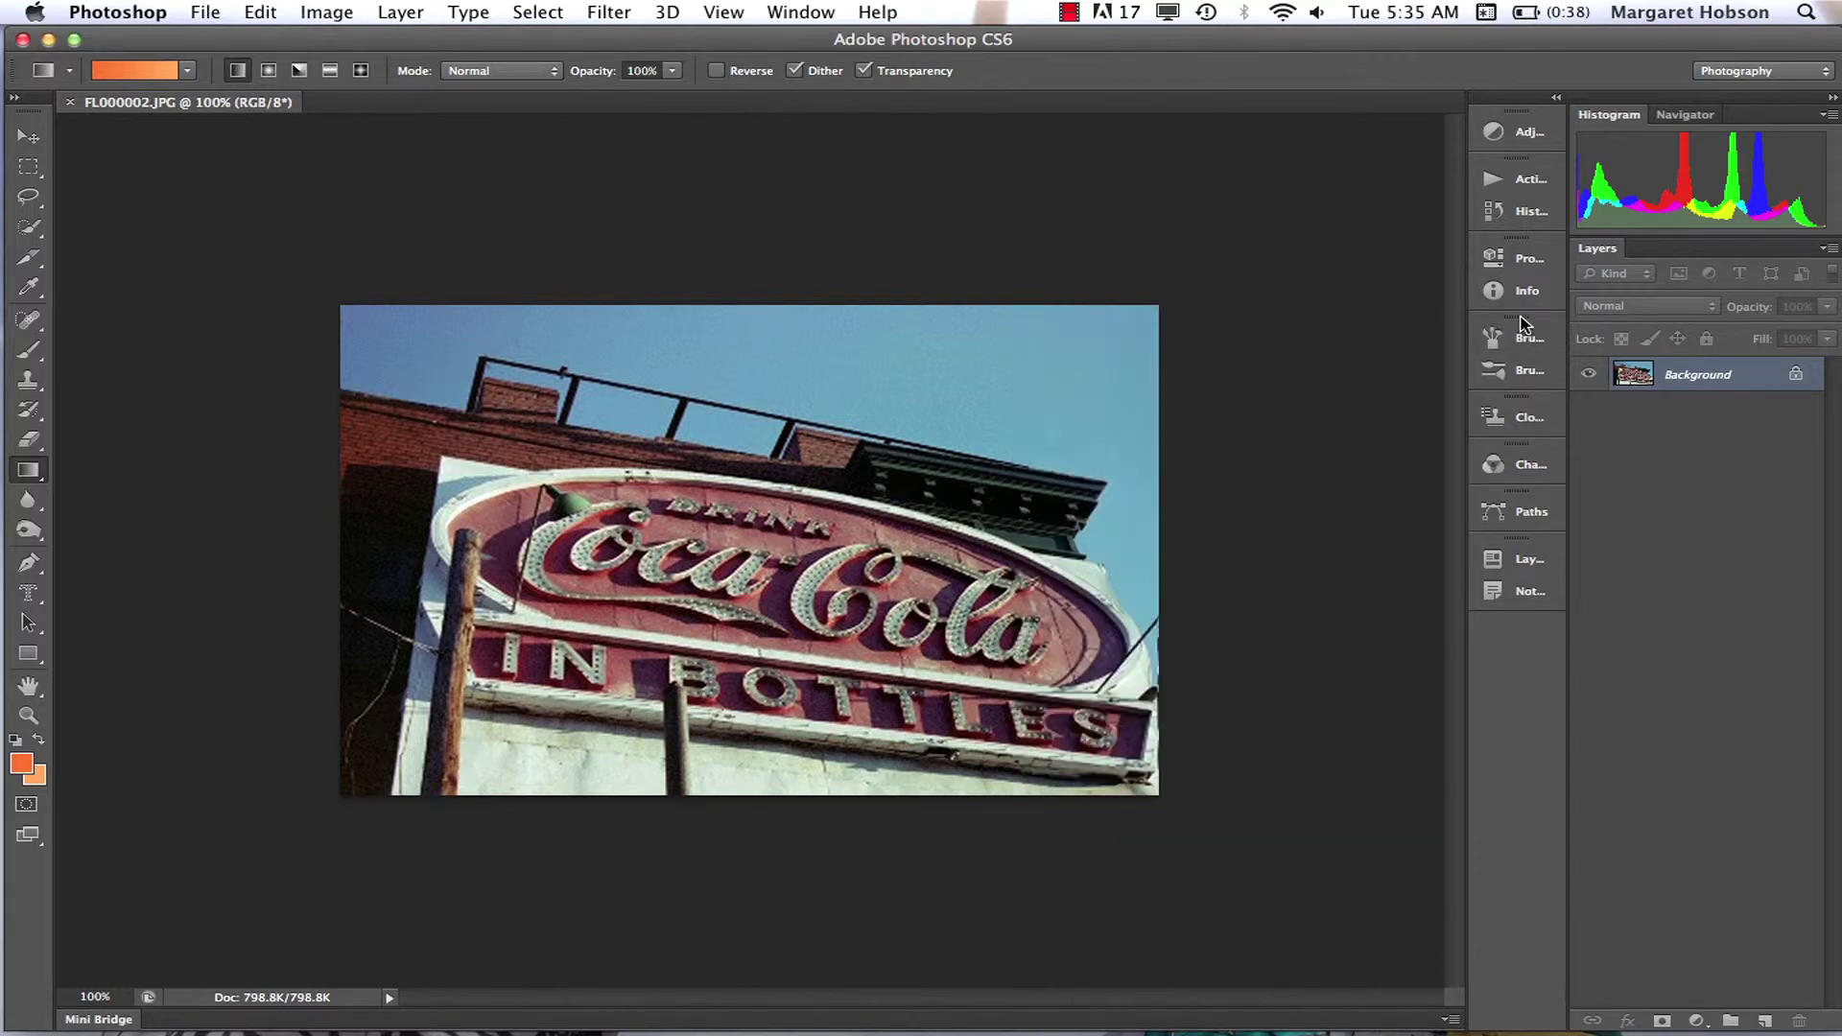
{"action": "left_click_drag", "start_coordinate": [1519, 326], "coordinate": [1526, 645]}
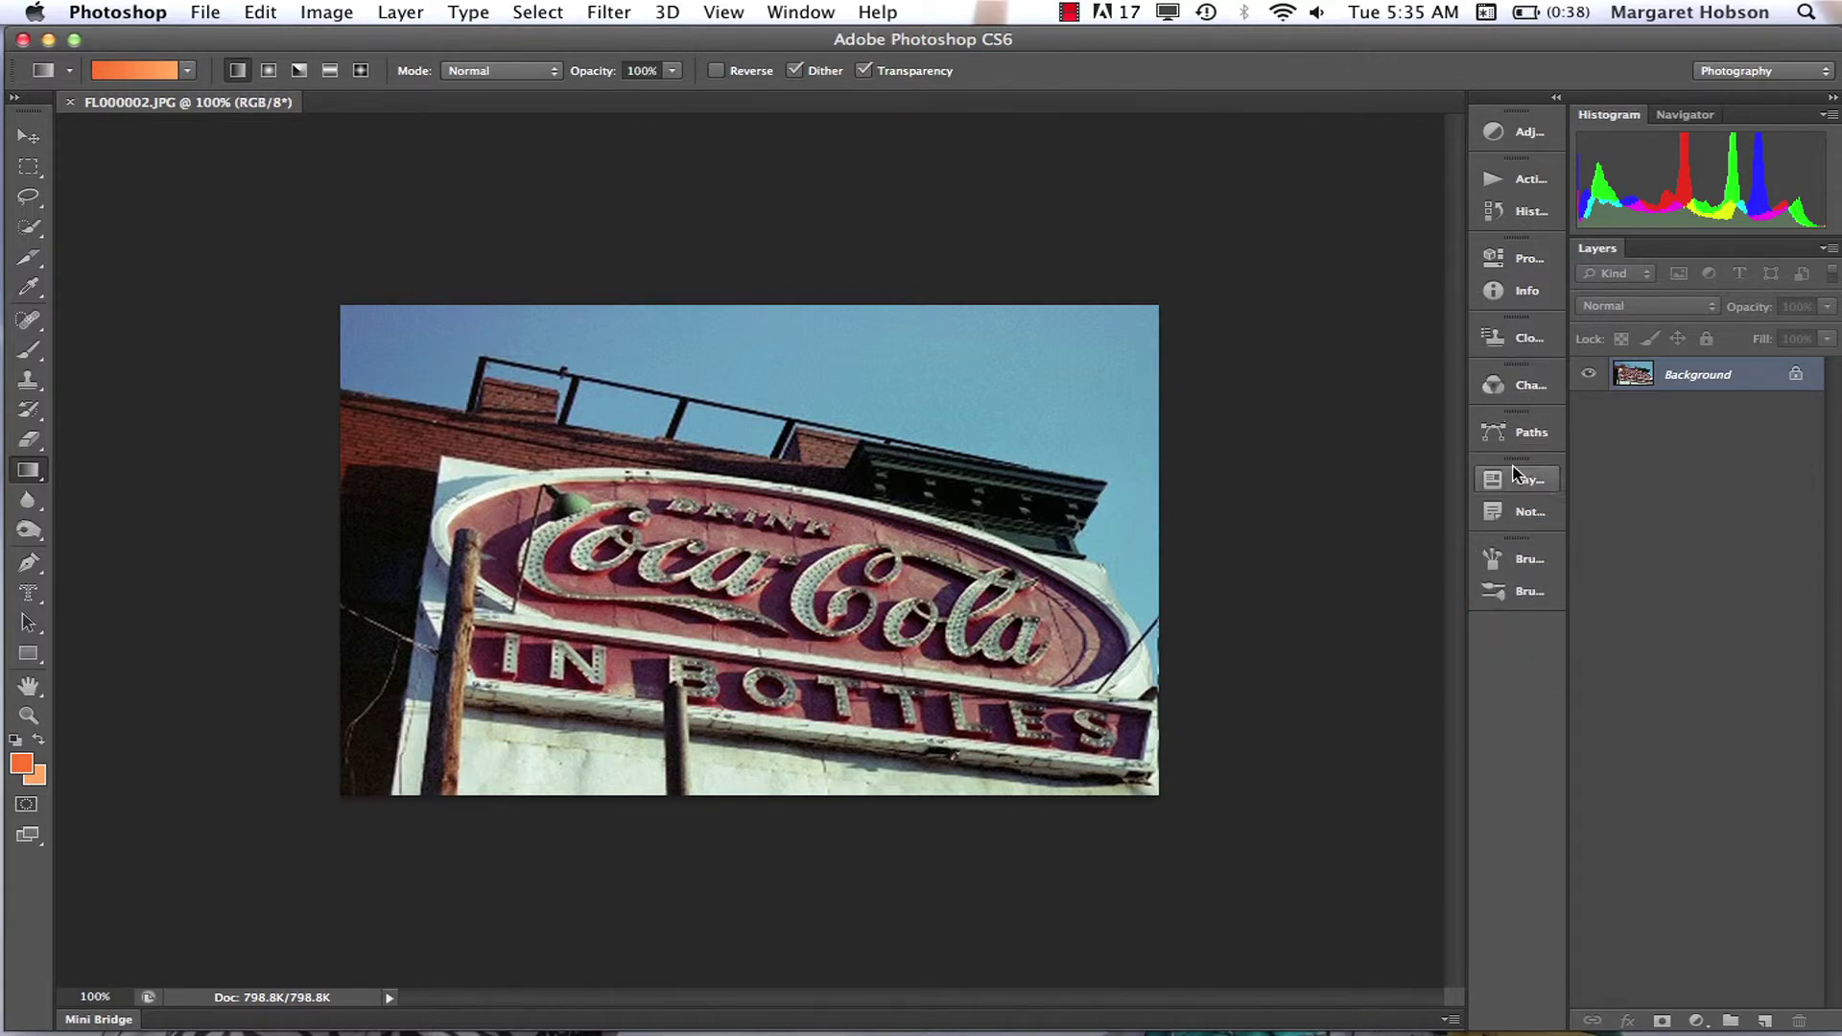
Separate the Brush panel from Brush Presets as a floating panel and close it
{"action": "left_click", "coordinate": [1526, 559]}
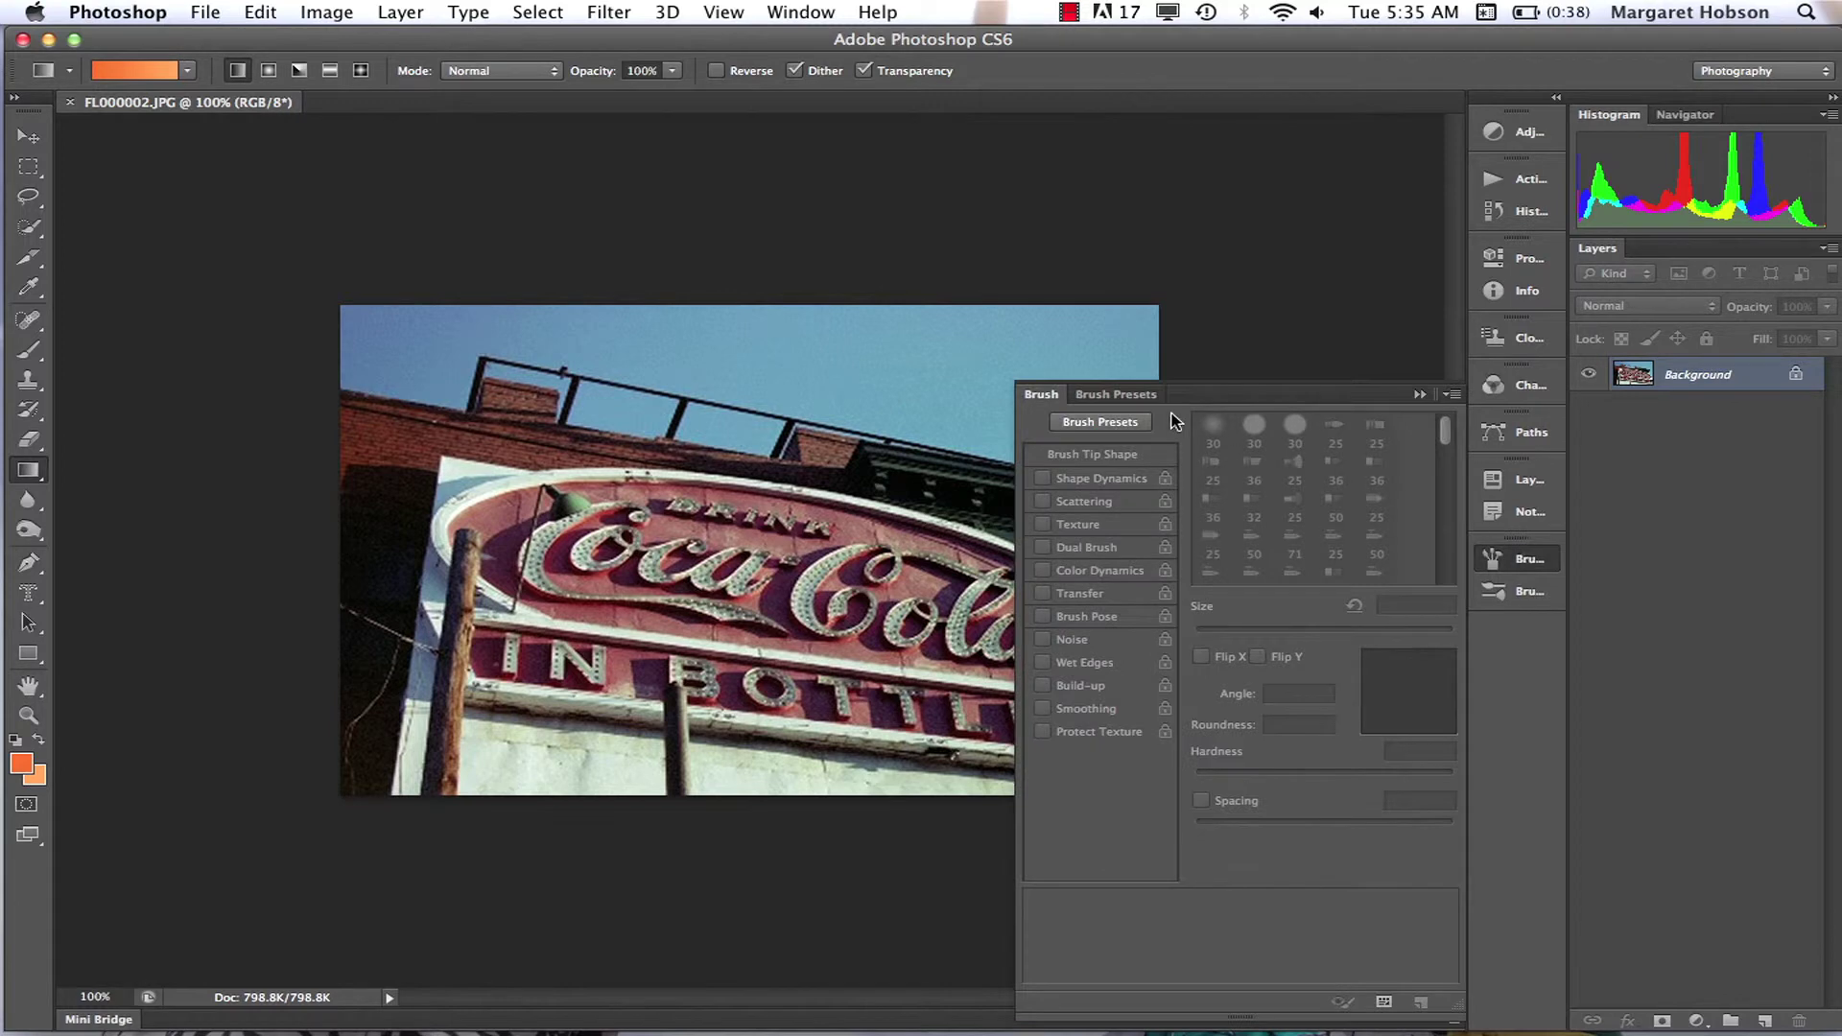
{"action": "mouse_move", "coordinate": [1041, 395]}
{"action": "left_mouse_down"}
{"action": "mouse_move", "coordinate": [1180, 502]}
{"action": "mouse_move", "coordinate": [1540, 472]}
{"action": "left_mouse_up"}
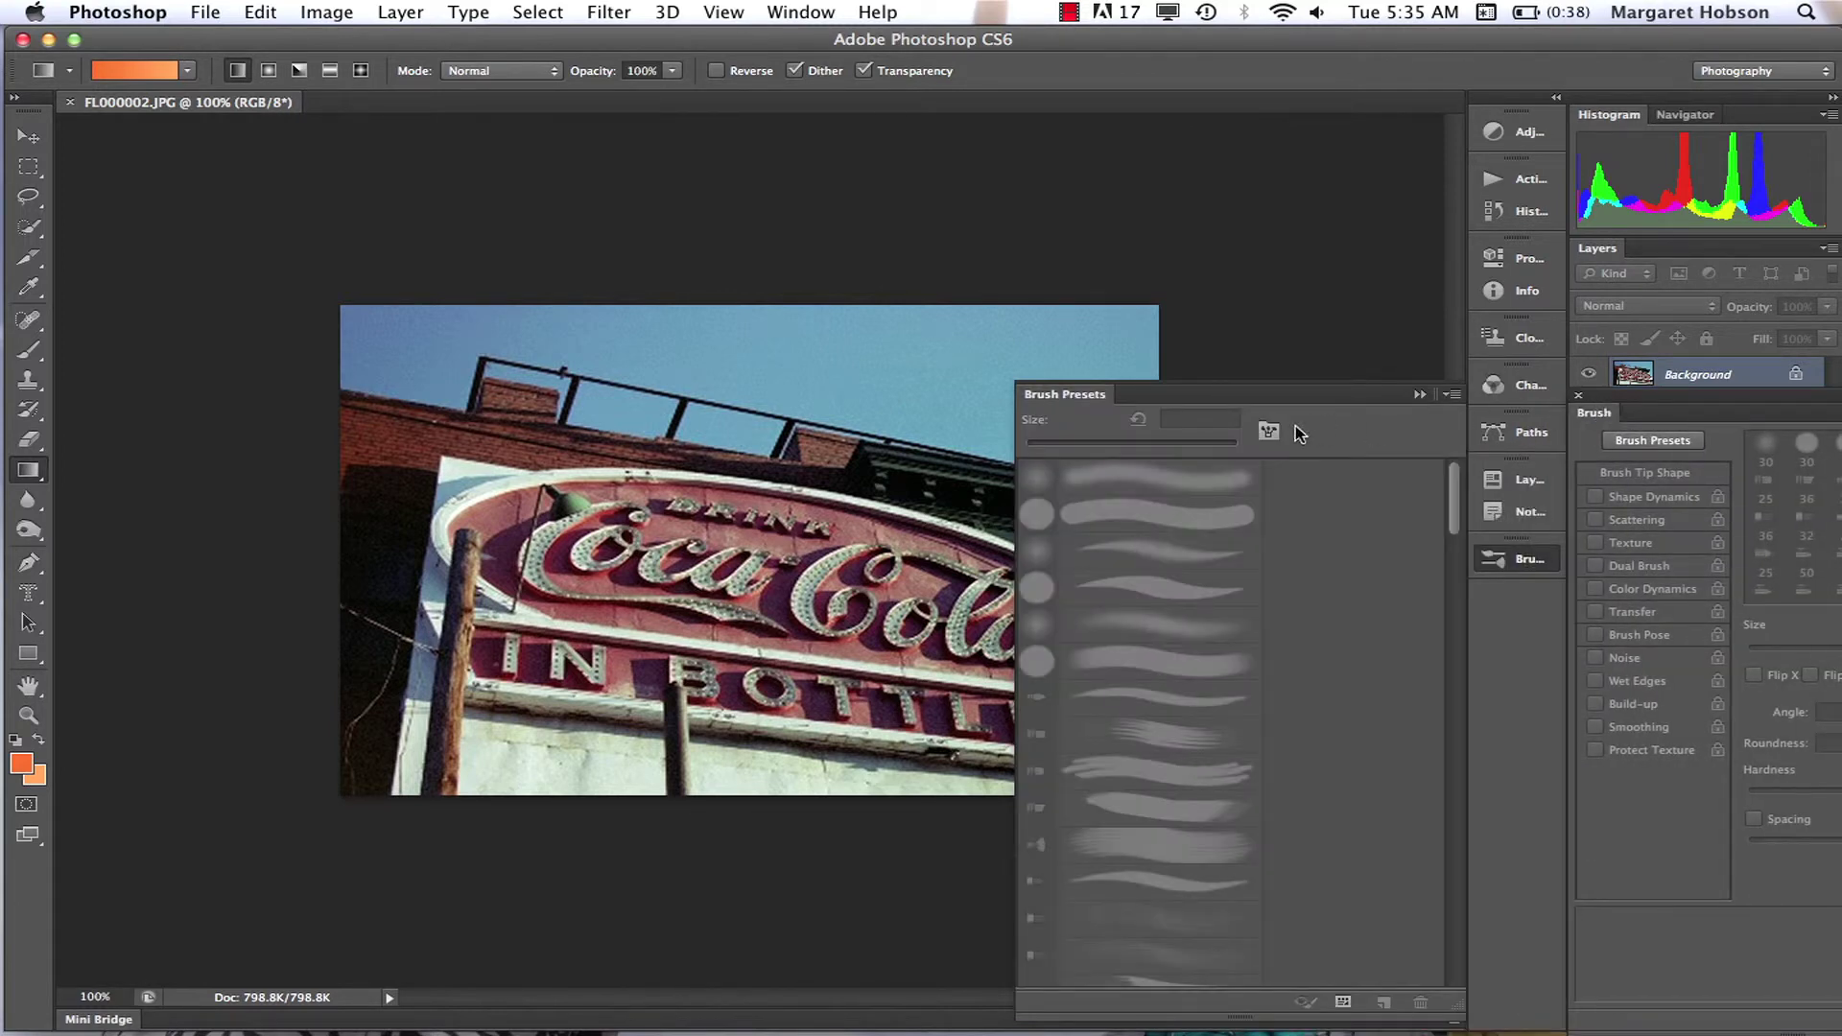
{"action": "left_click", "coordinate": [1420, 395]}
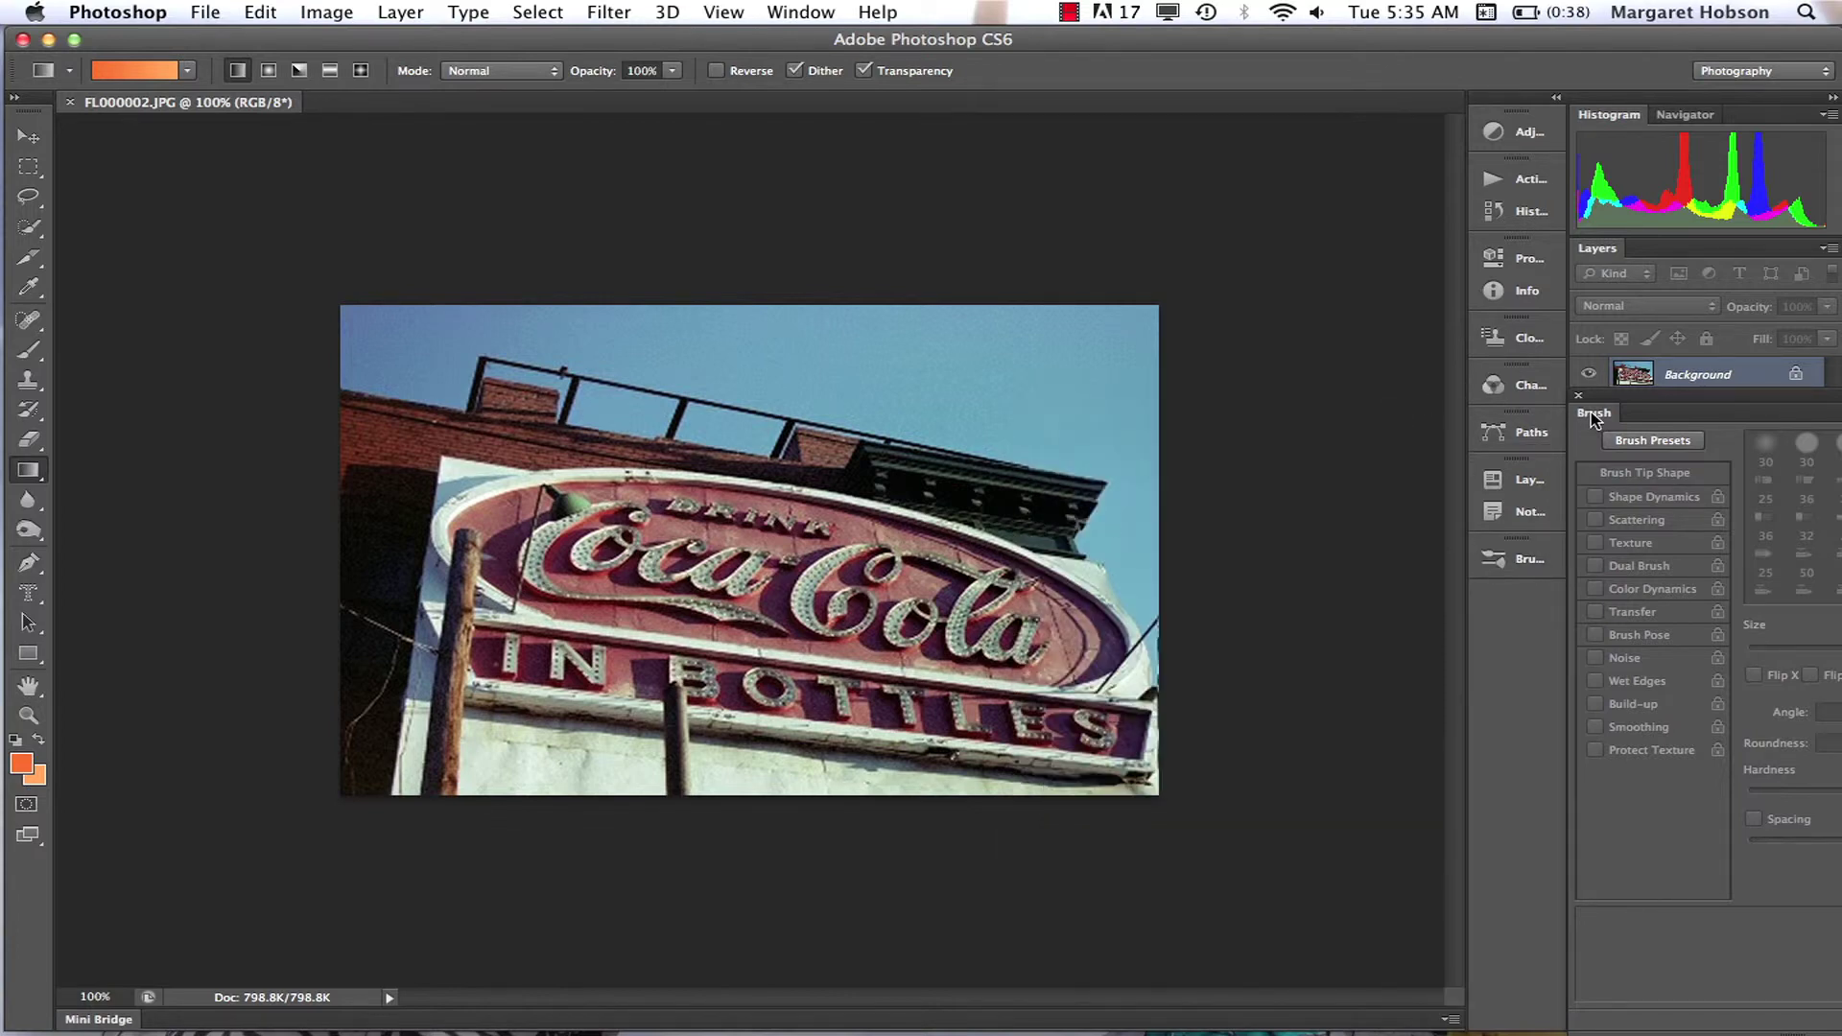
{"action": "mouse_move", "coordinate": [1592, 419]}
{"action": "left_mouse_down"}
{"action": "mouse_move", "coordinate": [1530, 616]}
{"action": "mouse_move", "coordinate": [1502, 625]}
{"action": "left_mouse_up"}
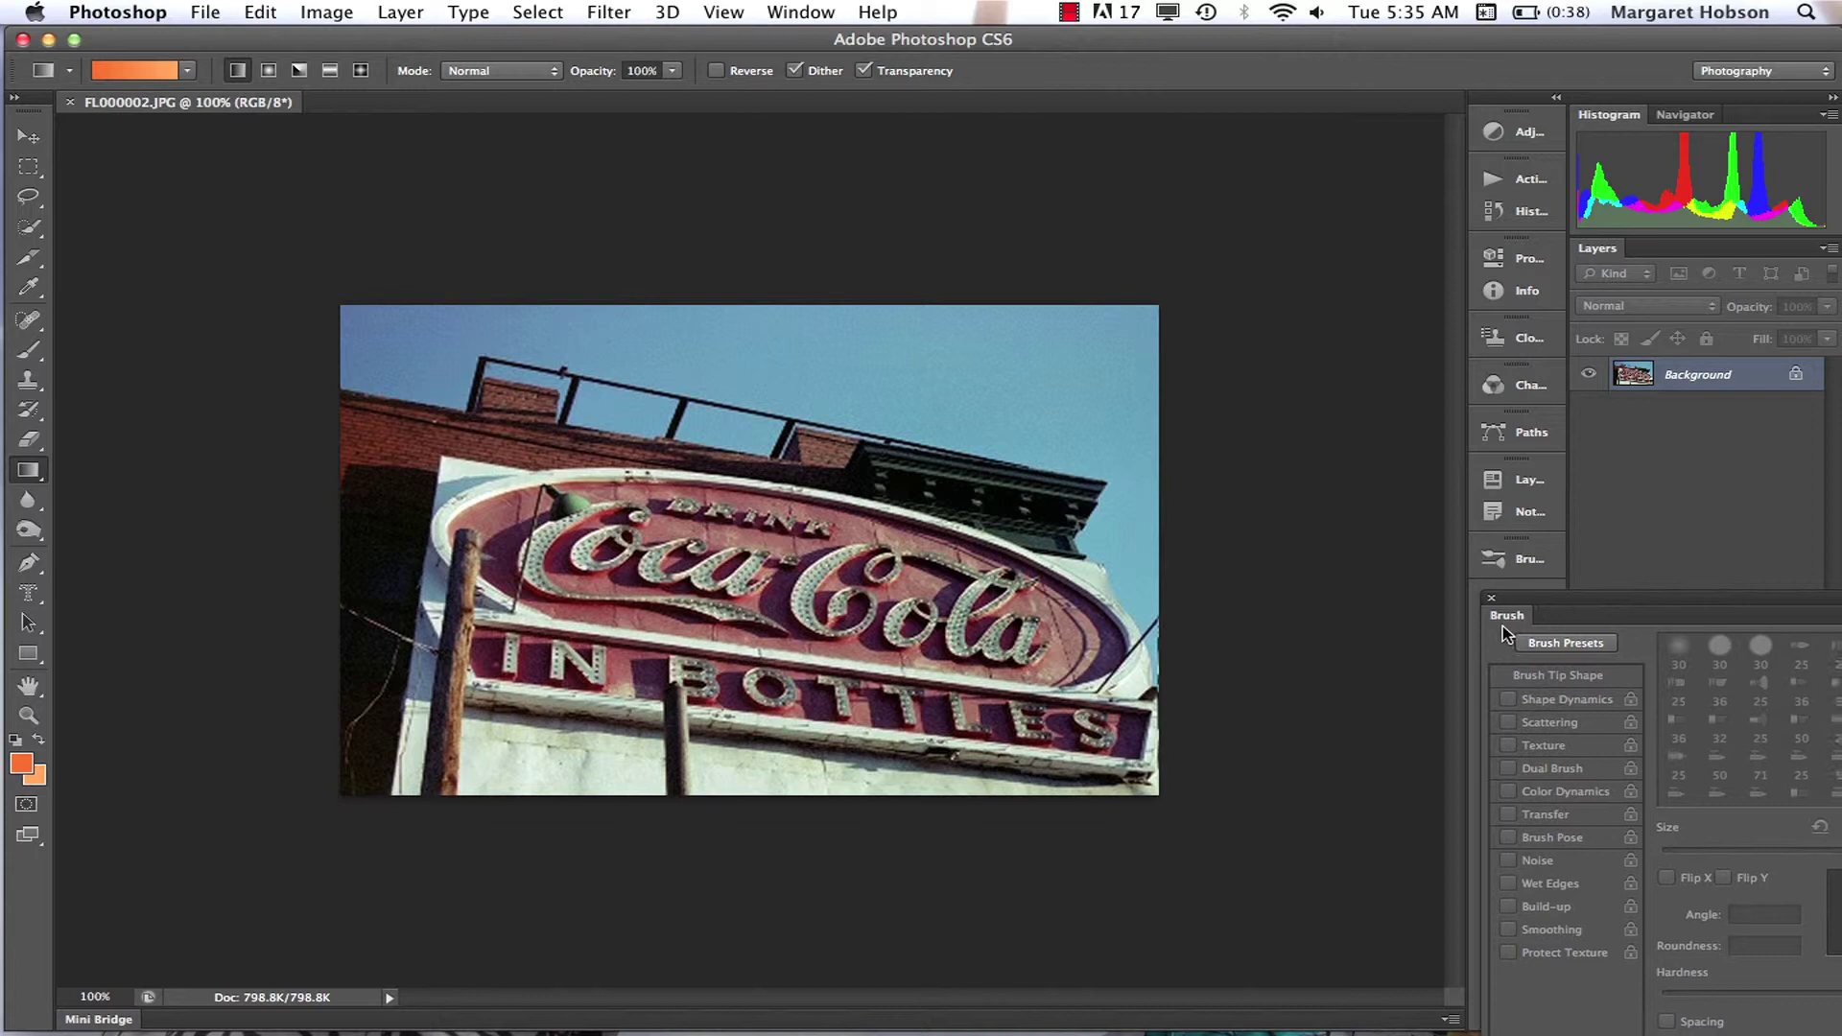
{"action": "left_click", "coordinate": [1490, 602]}
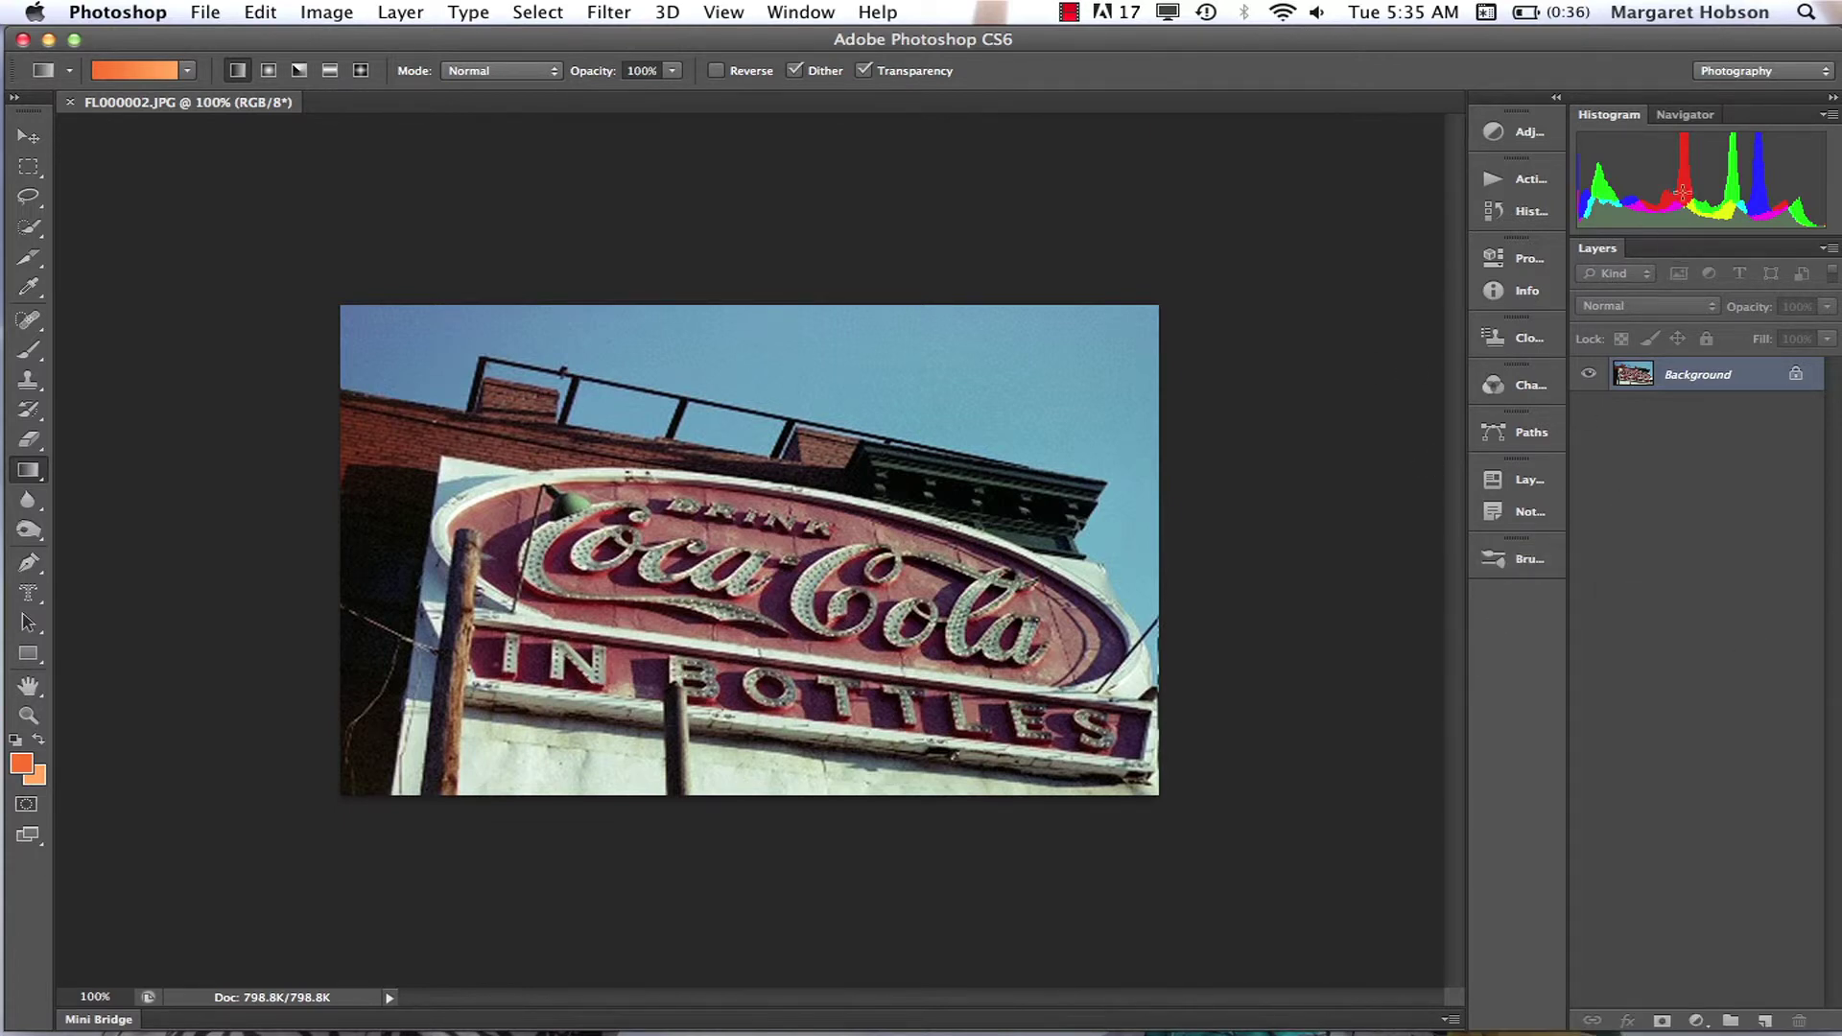
Collapse the Histogram panel into the docked panel icons
{"action": "left_click", "coordinate": [1828, 116]}
{"action": "left_click", "coordinate": [1626, 77]}
{"action": "left_click_drag", "start_coordinate": [1629, 125], "coordinate": [1514, 607]}
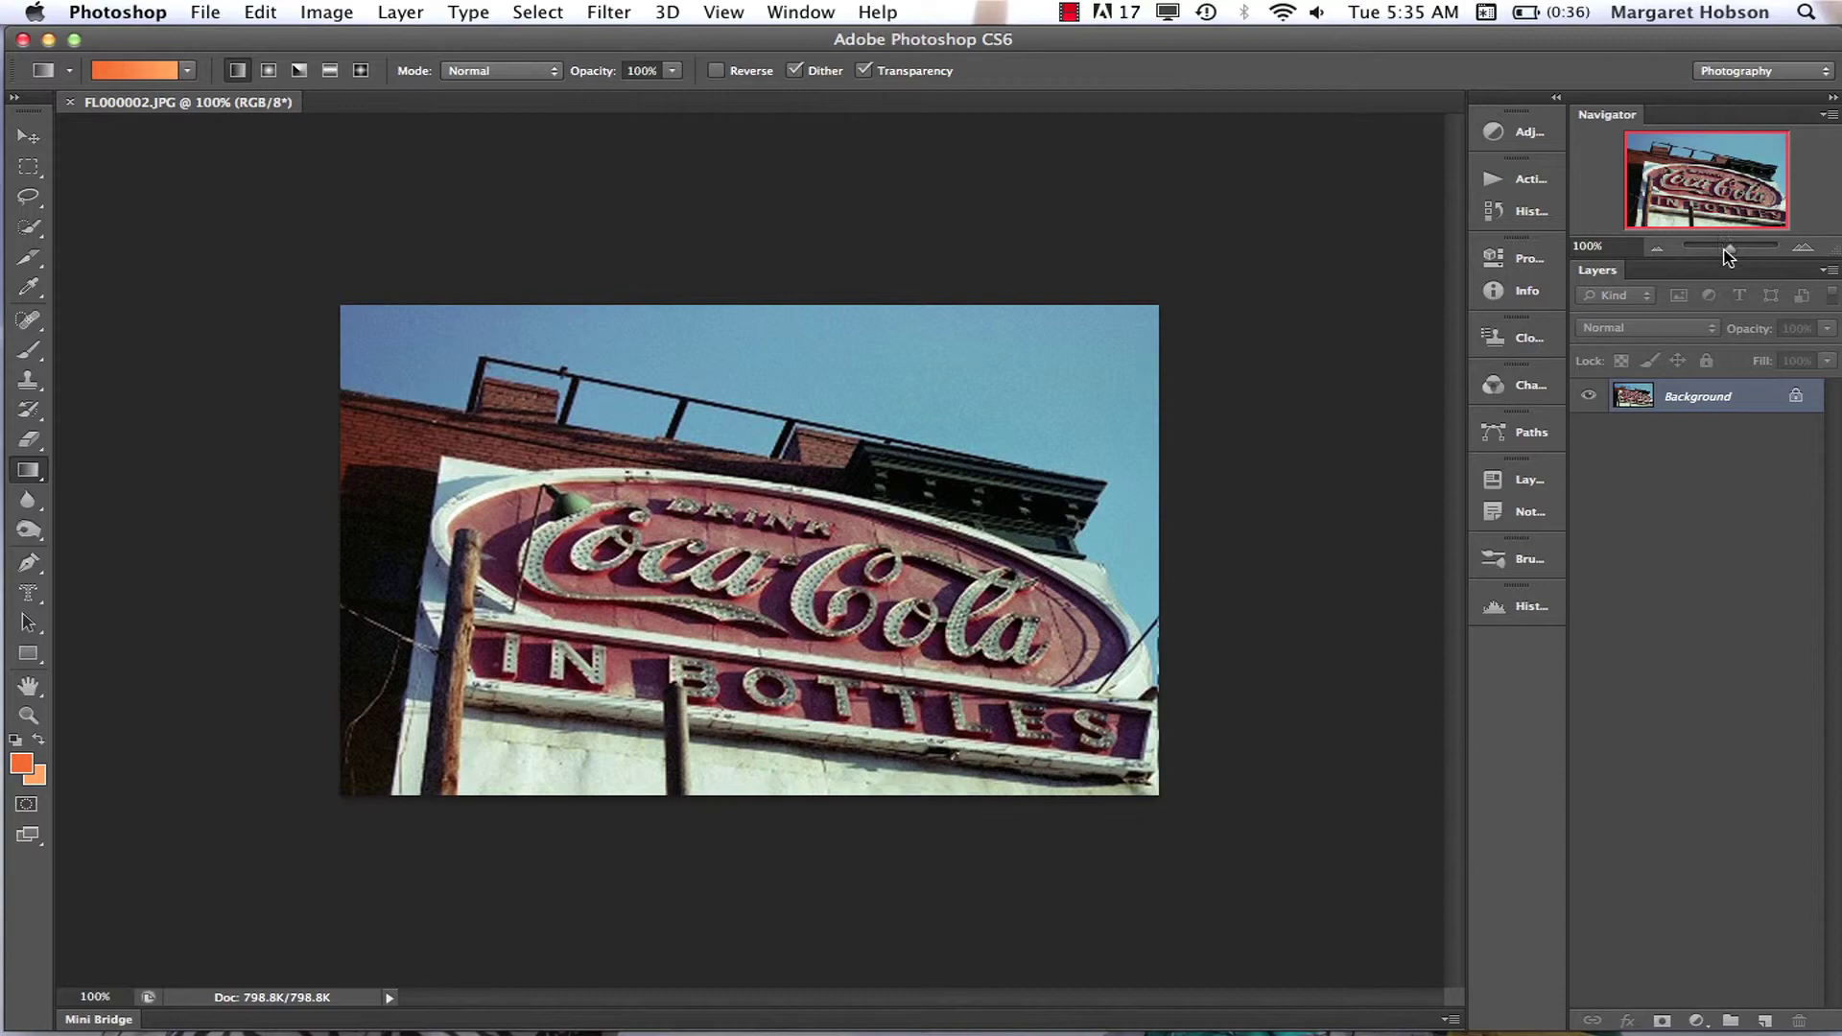
Zoom into the sign with the Navigator slider and Cmd+, then return to 100% with Cmd-
{"action": "mouse_move", "coordinate": [1730, 248]}
{"action": "left_mouse_down"}
{"action": "mouse_move", "coordinate": [1749, 252]}
{"action": "mouse_move", "coordinate": [1733, 251]}
{"action": "left_mouse_up"}
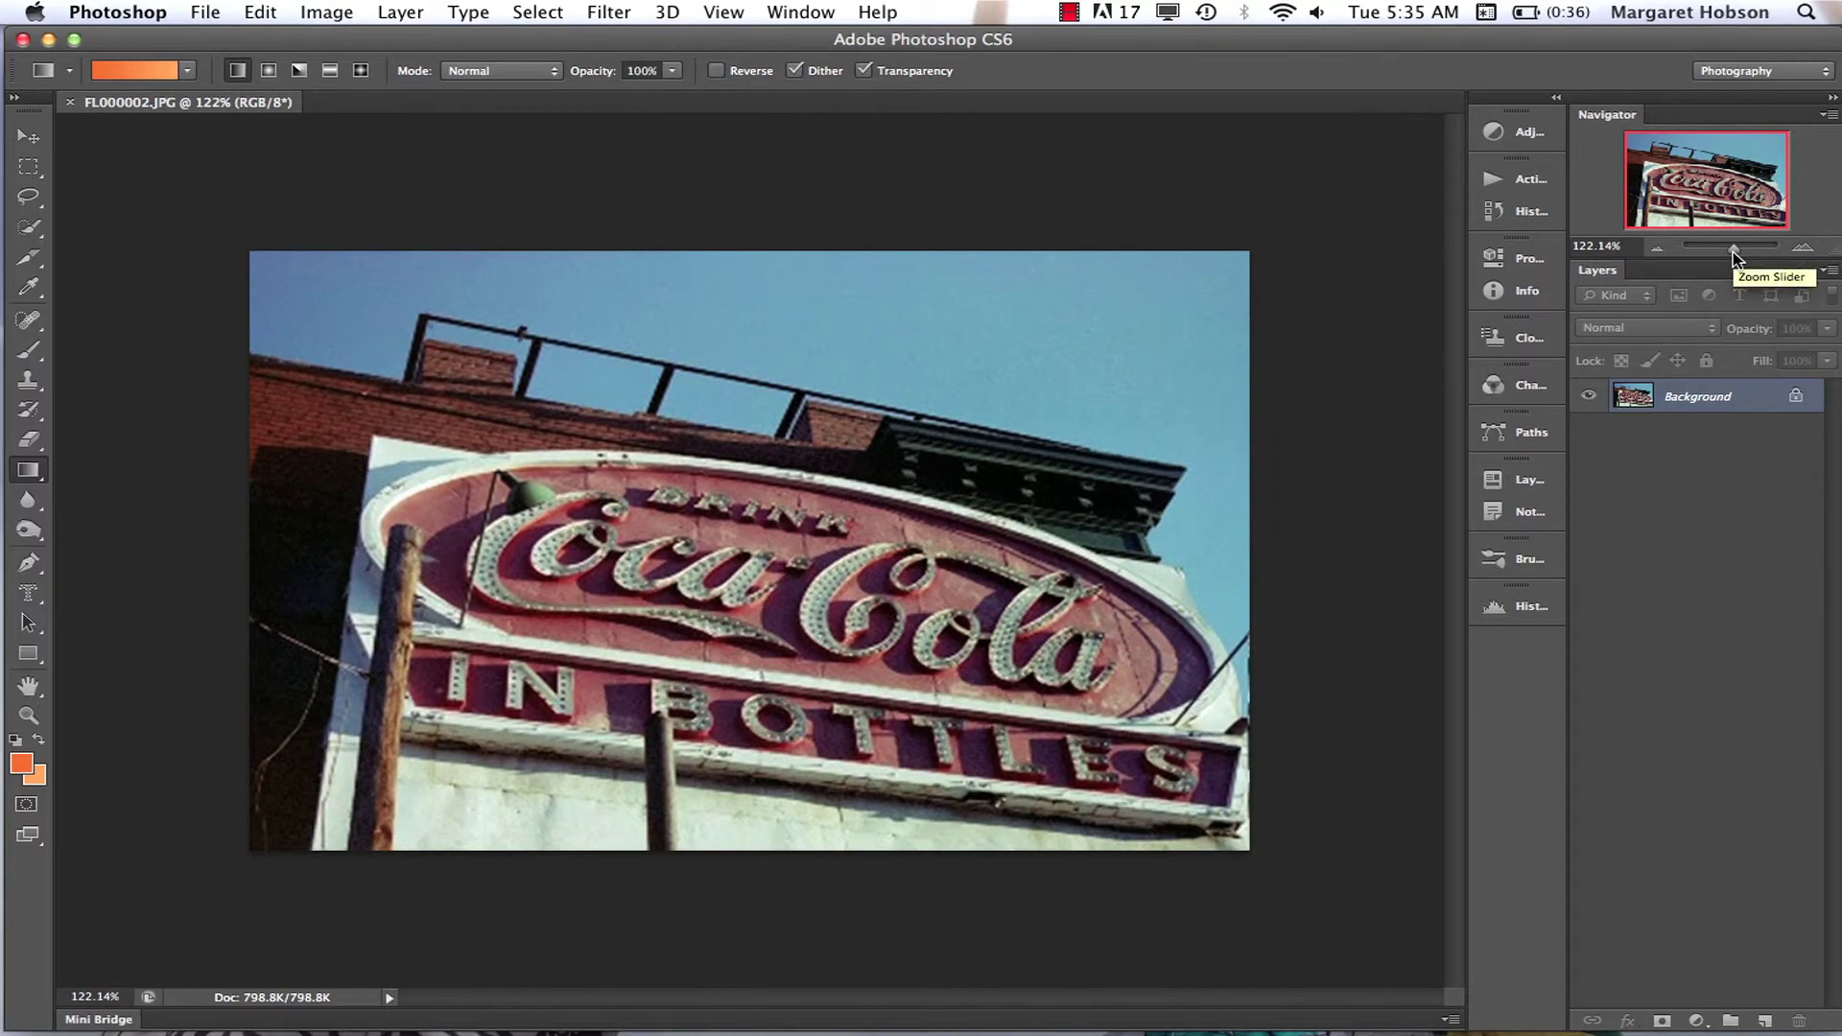
{"action": "key", "text": "super+equal"}
{"action": "key", "text": "super+equal"}
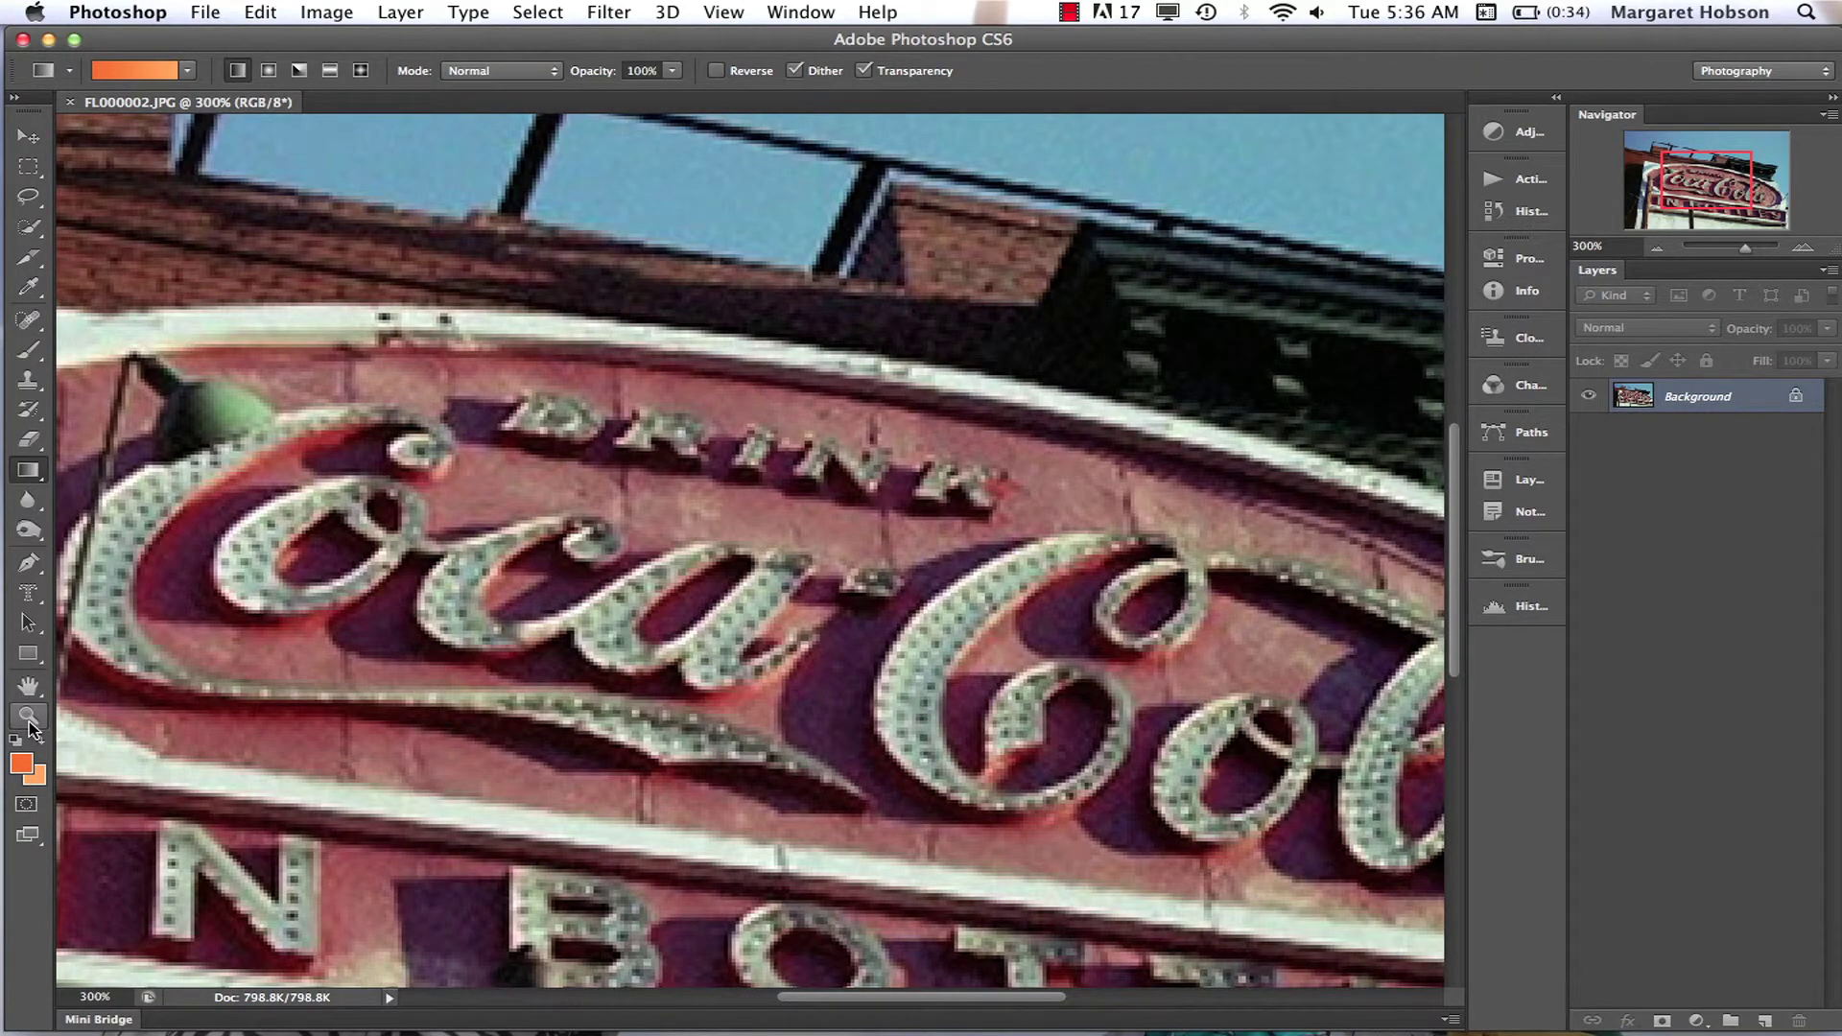
{"action": "key", "text": "super+minus"}
{"action": "key", "text": "super+minus"}
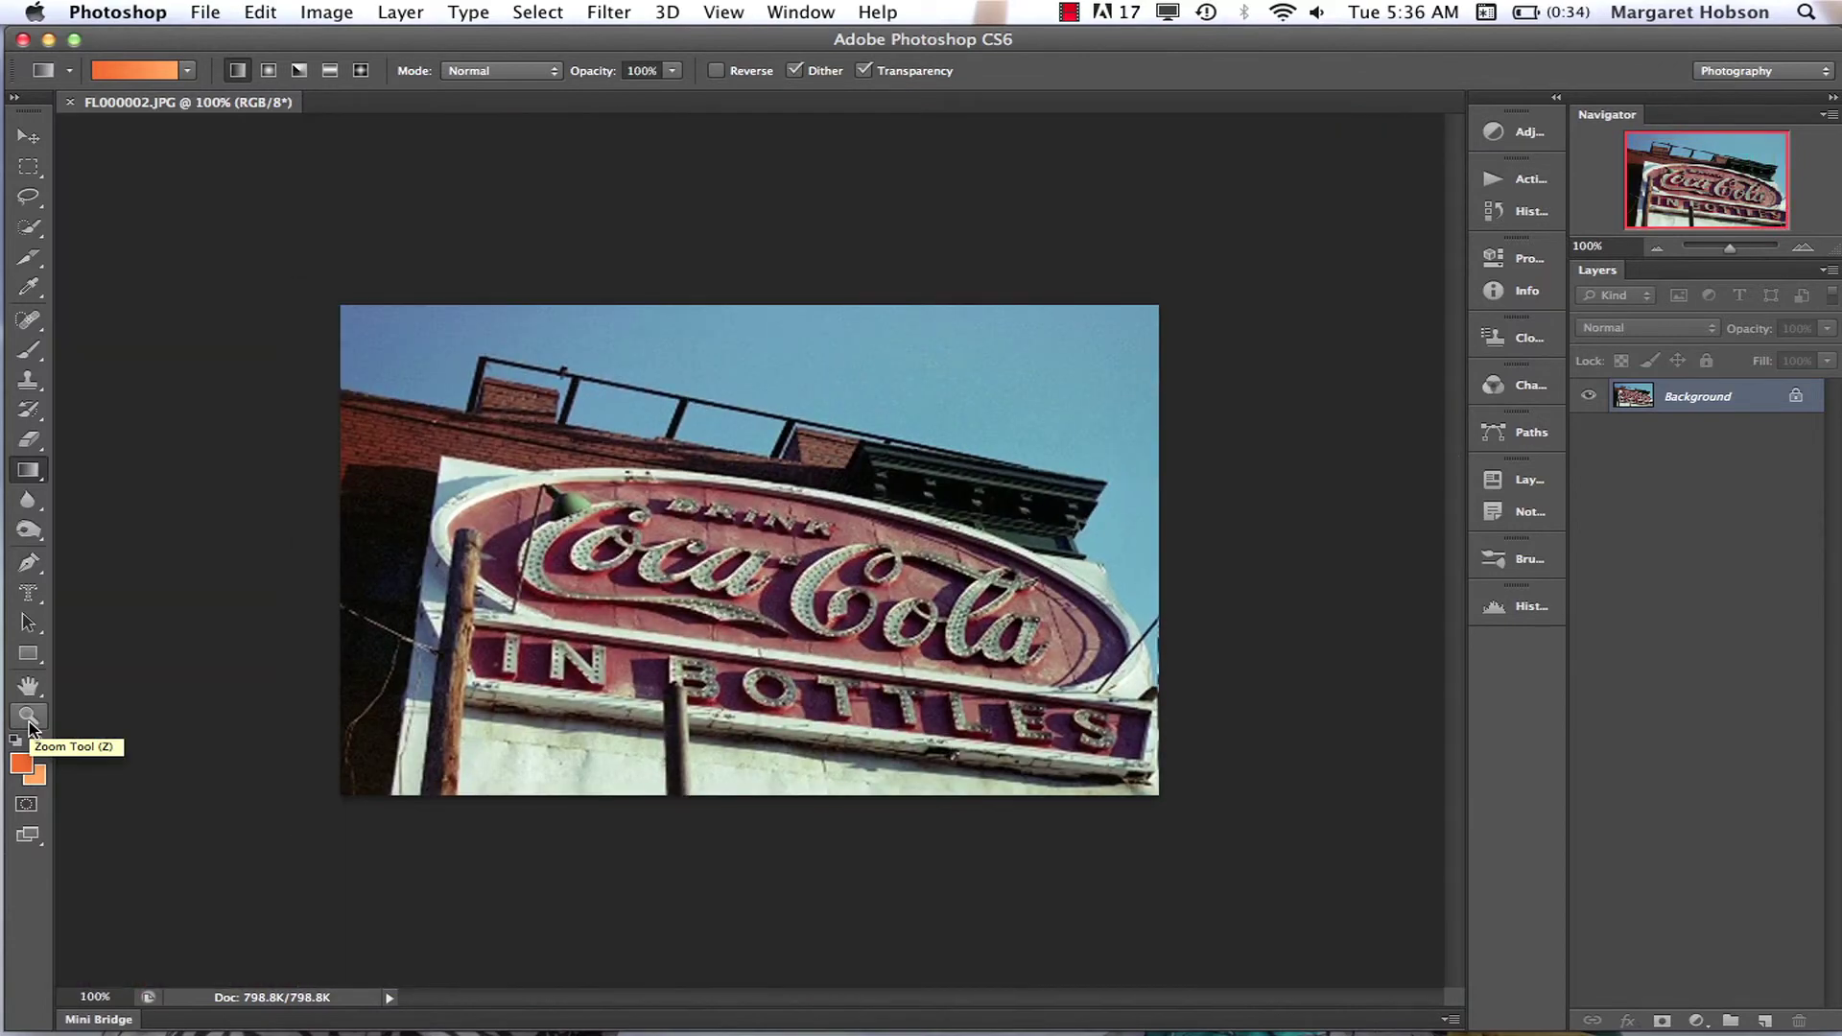
{"action": "left_click", "coordinate": [315, 12]}
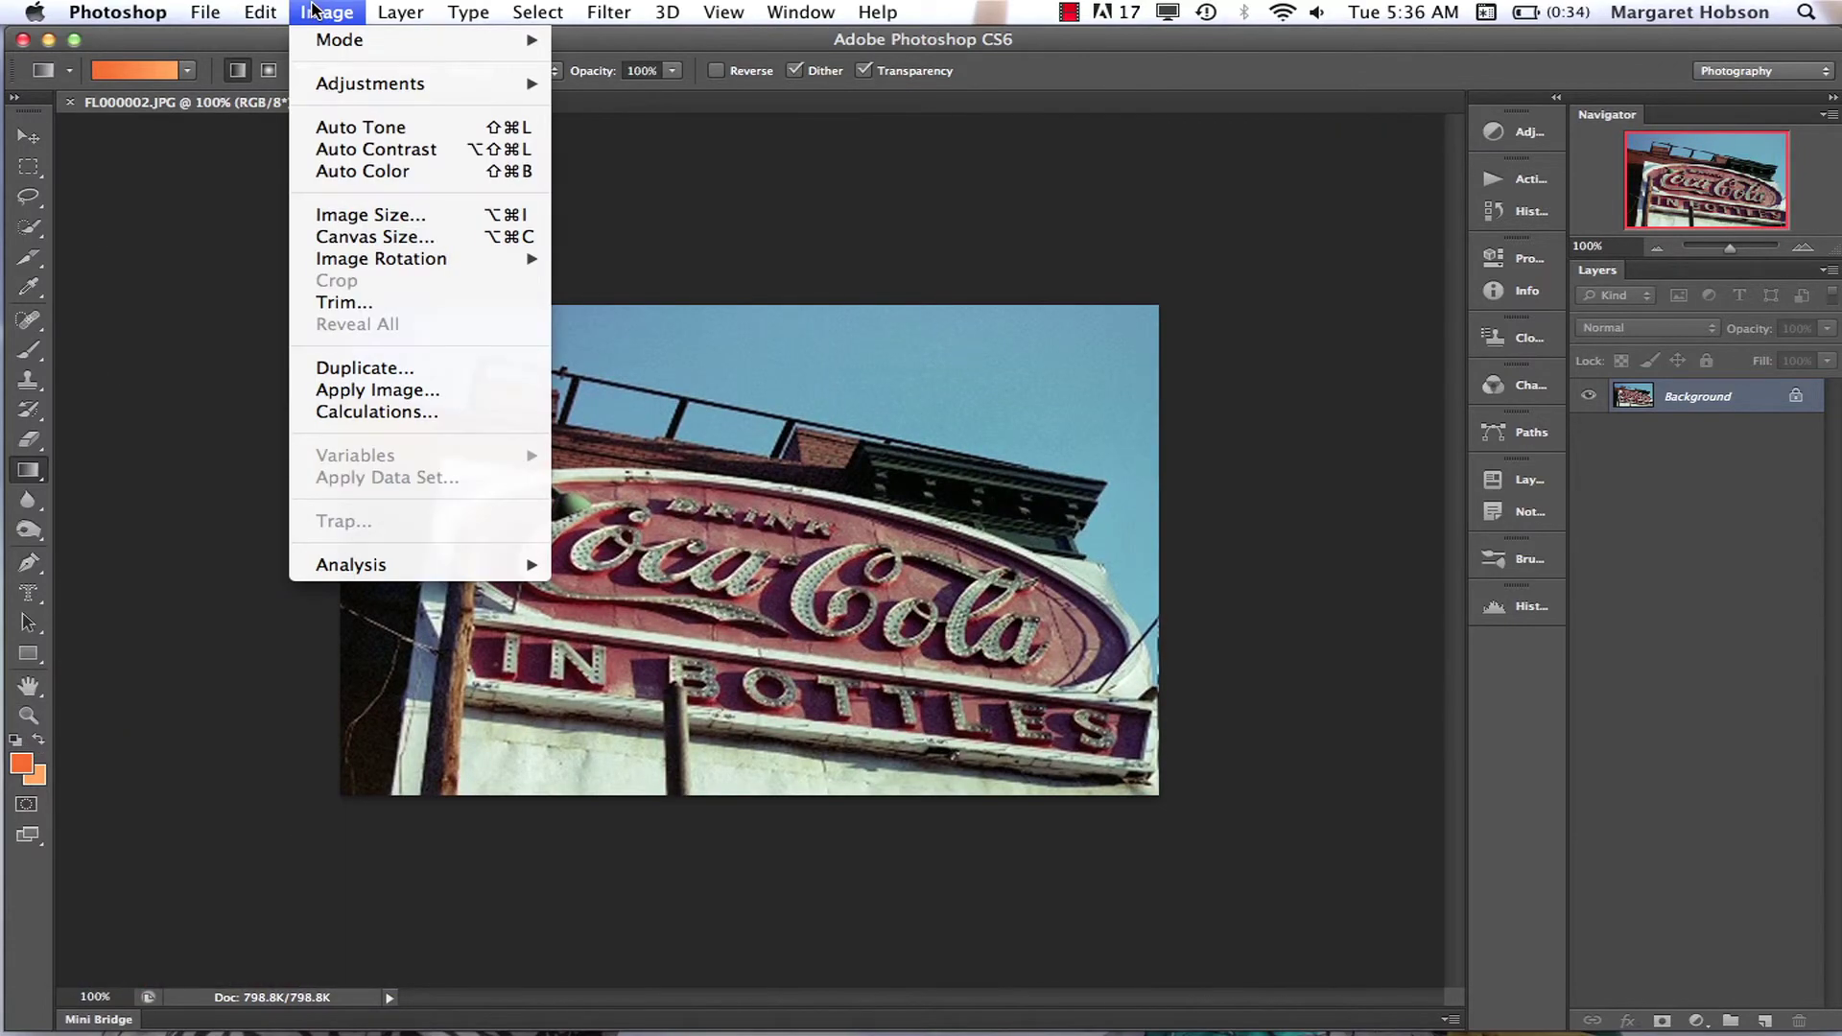
{"action": "left_click", "coordinate": [341, 216]}
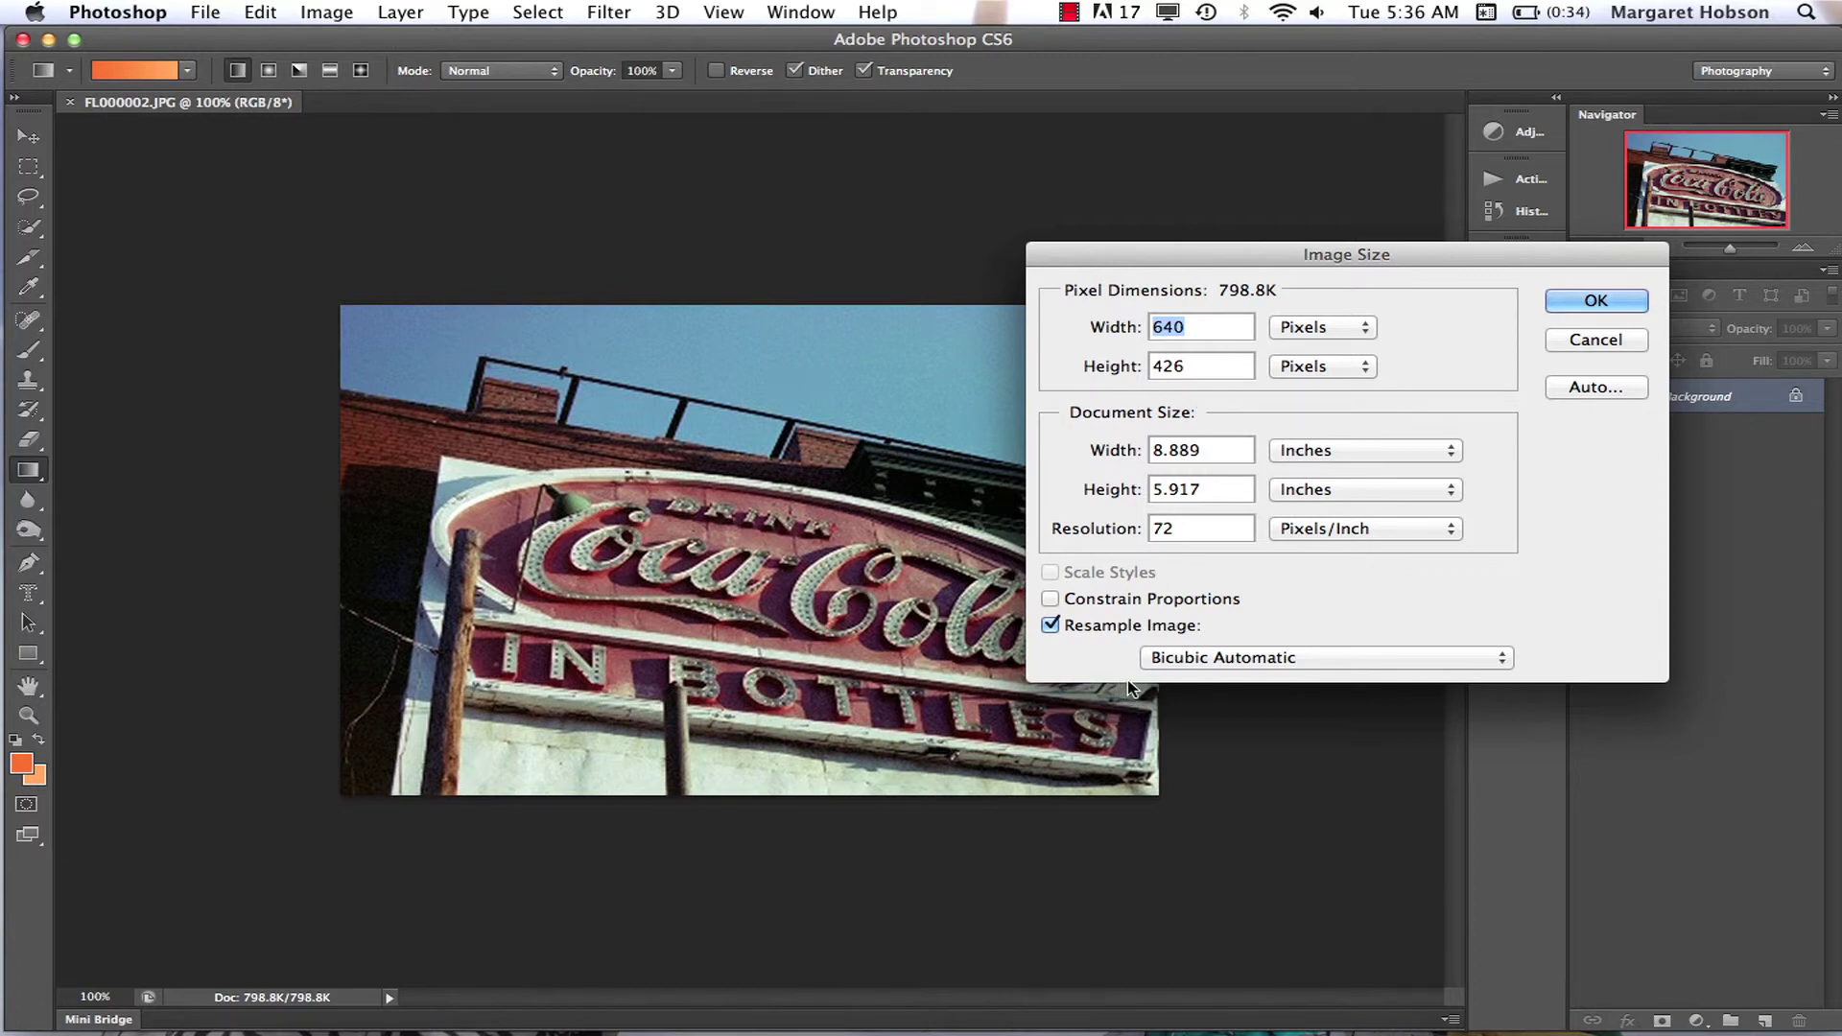
{"action": "left_click", "coordinate": [1590, 303]}
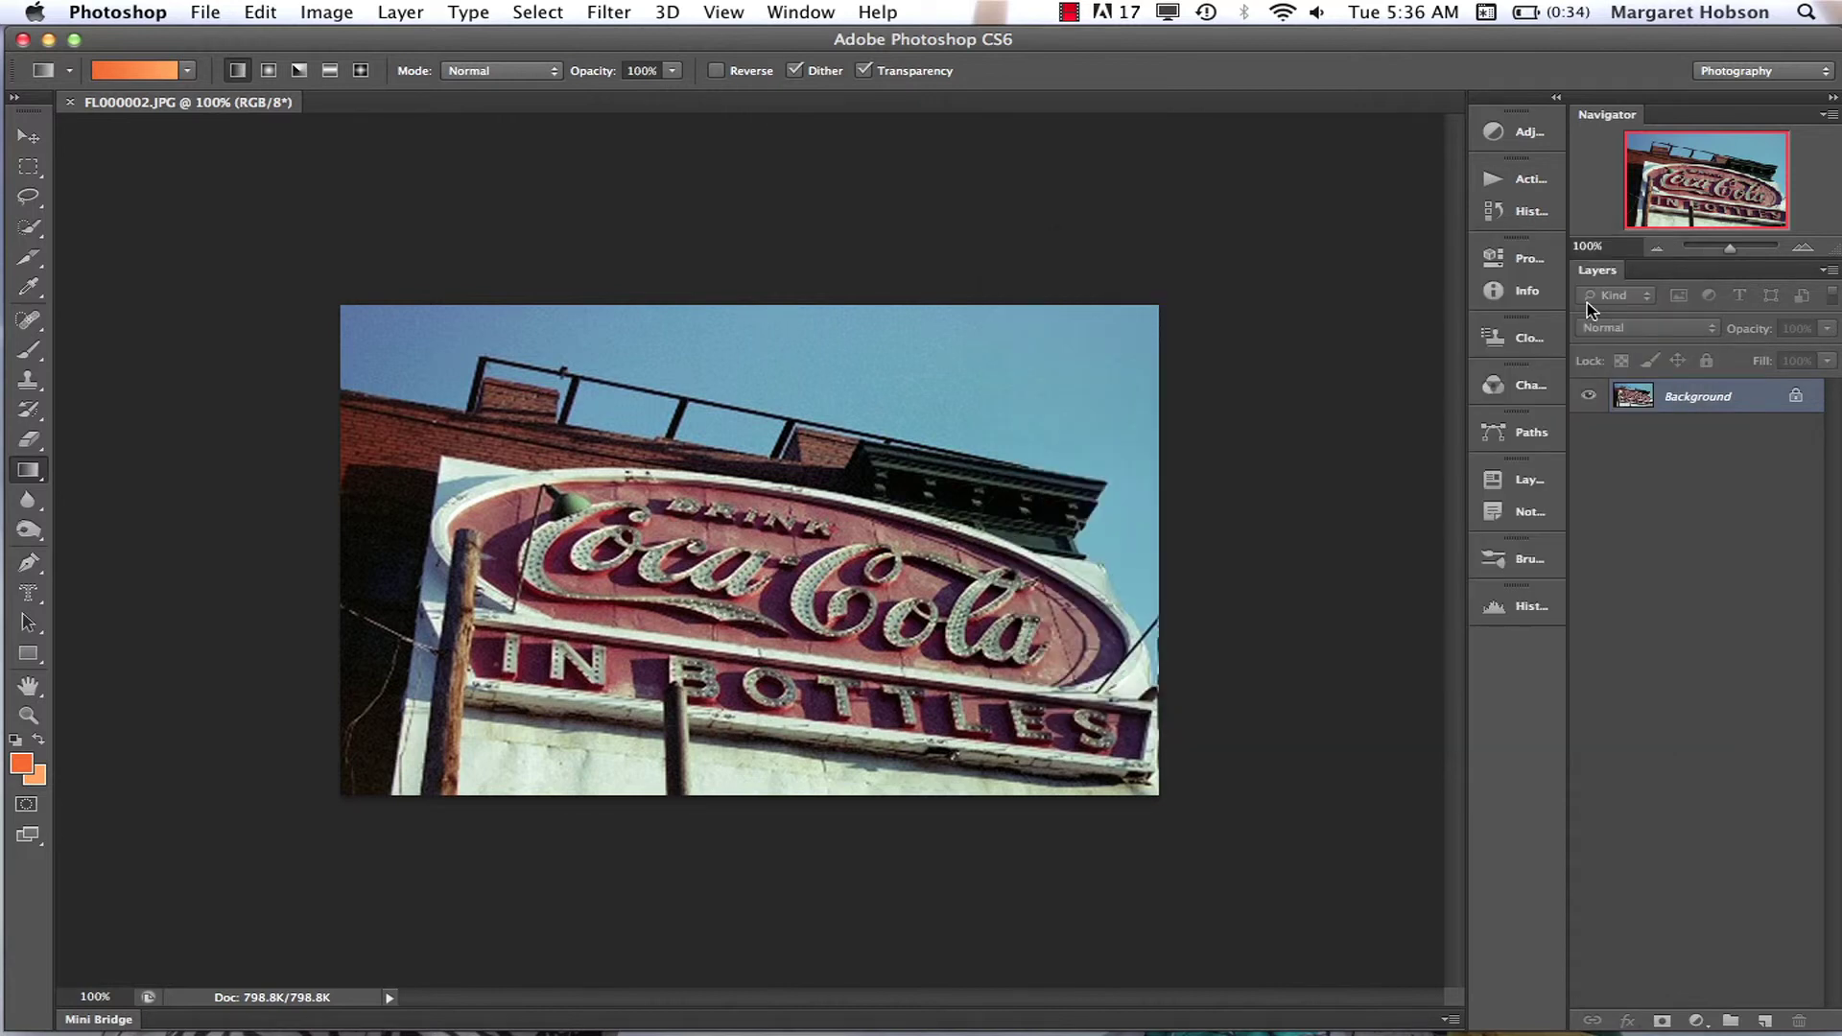
Save the current panel layout as a new workspace named 'coca cola workspace'
{"action": "left_click_drag", "start_coordinate": [1486, 40], "coordinate": [1410, 43]}
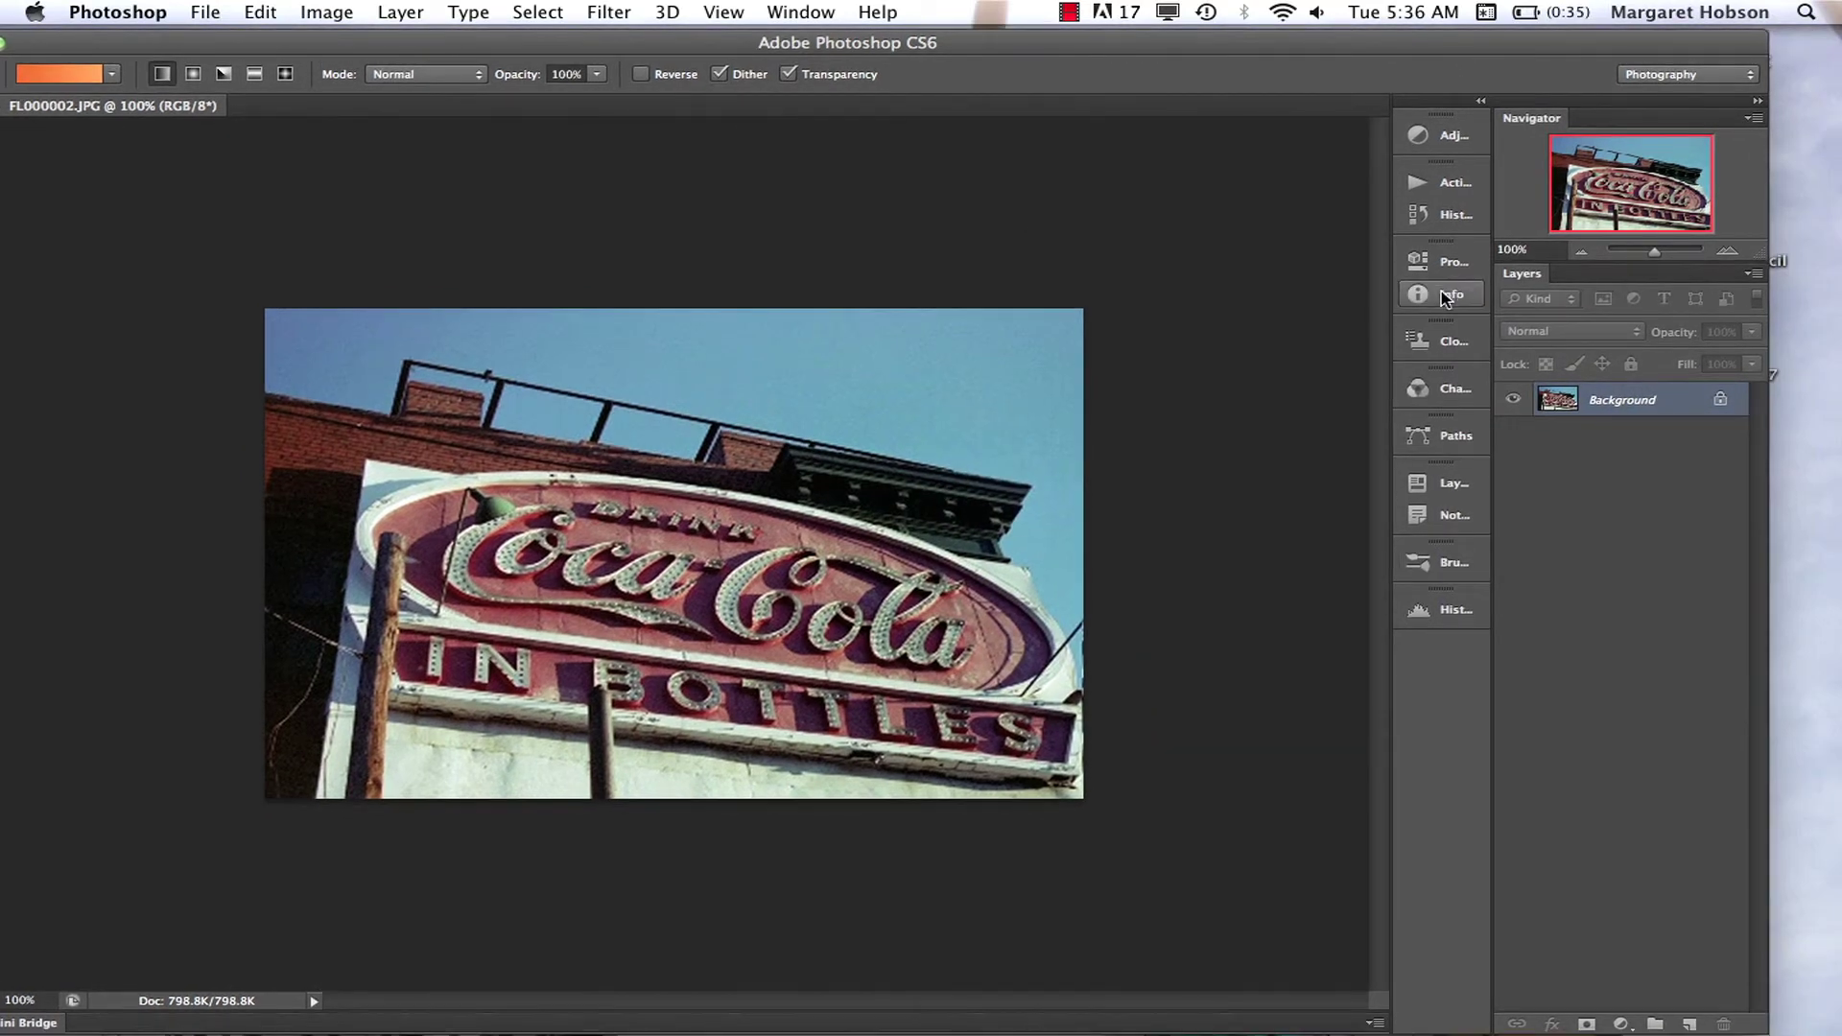
{"action": "left_click", "coordinate": [1748, 81]}
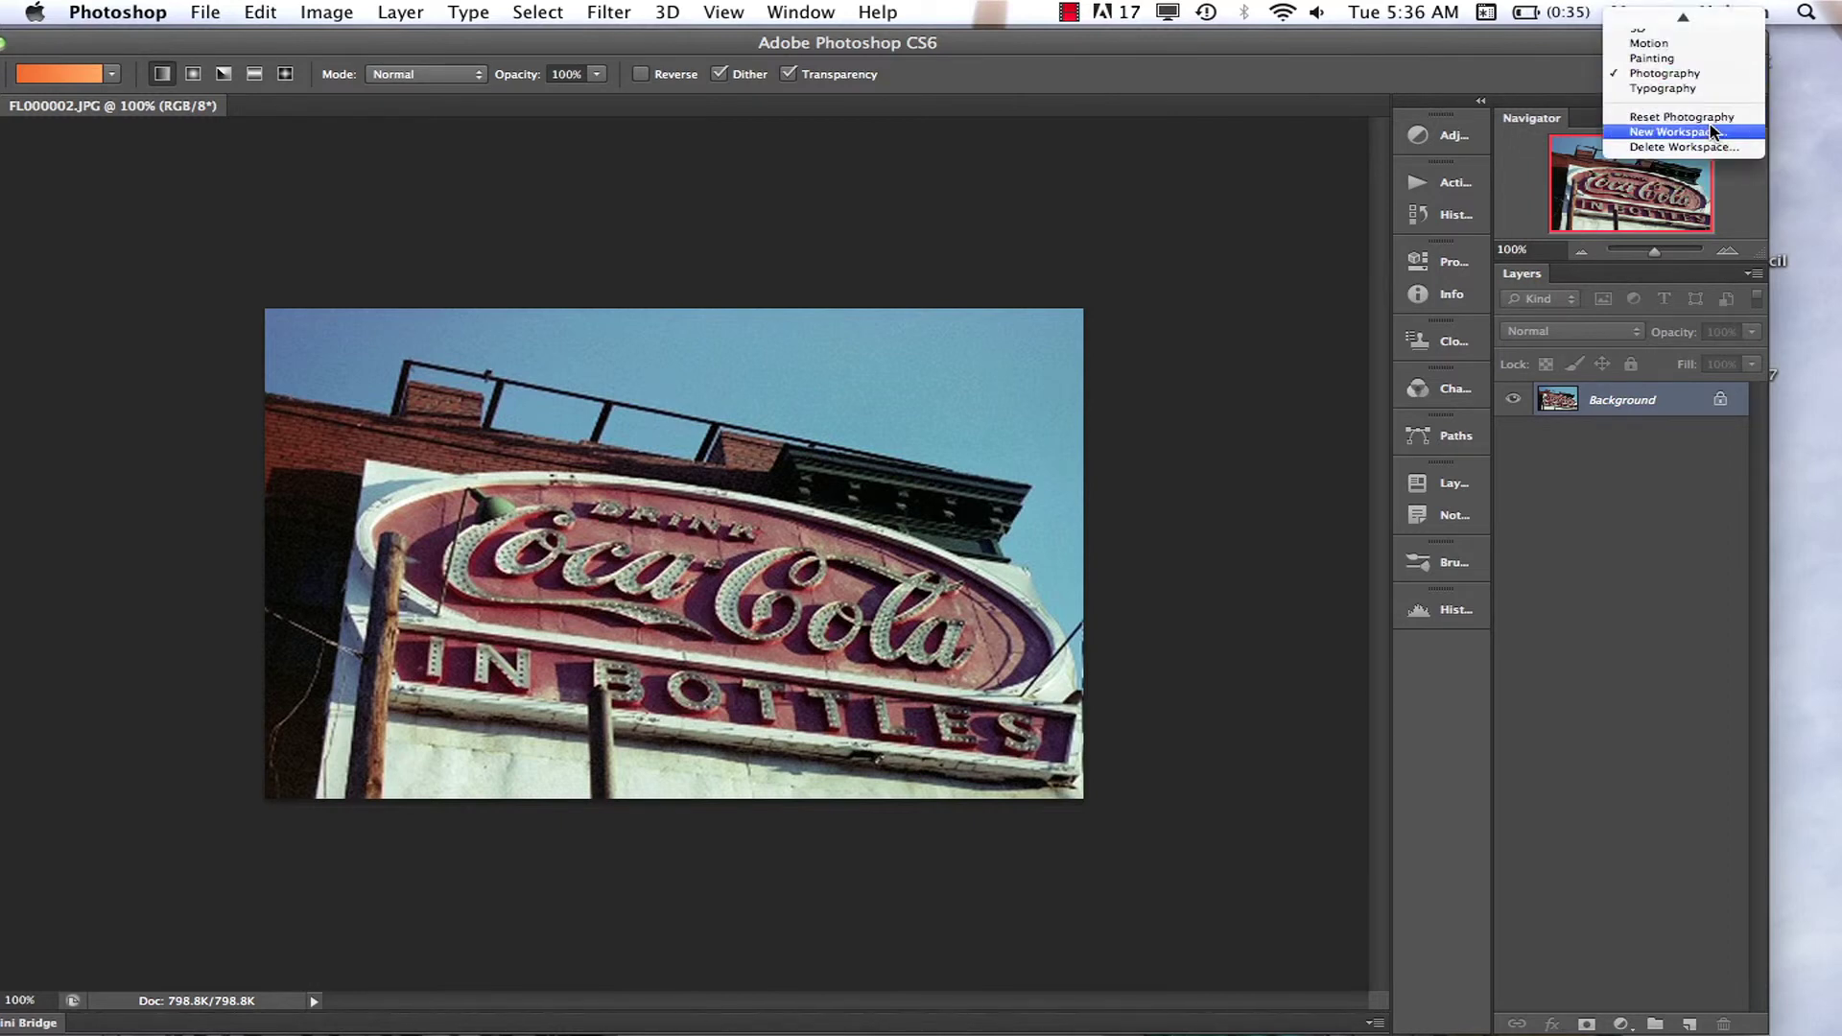
{"action": "left_click", "coordinate": [1675, 131]}
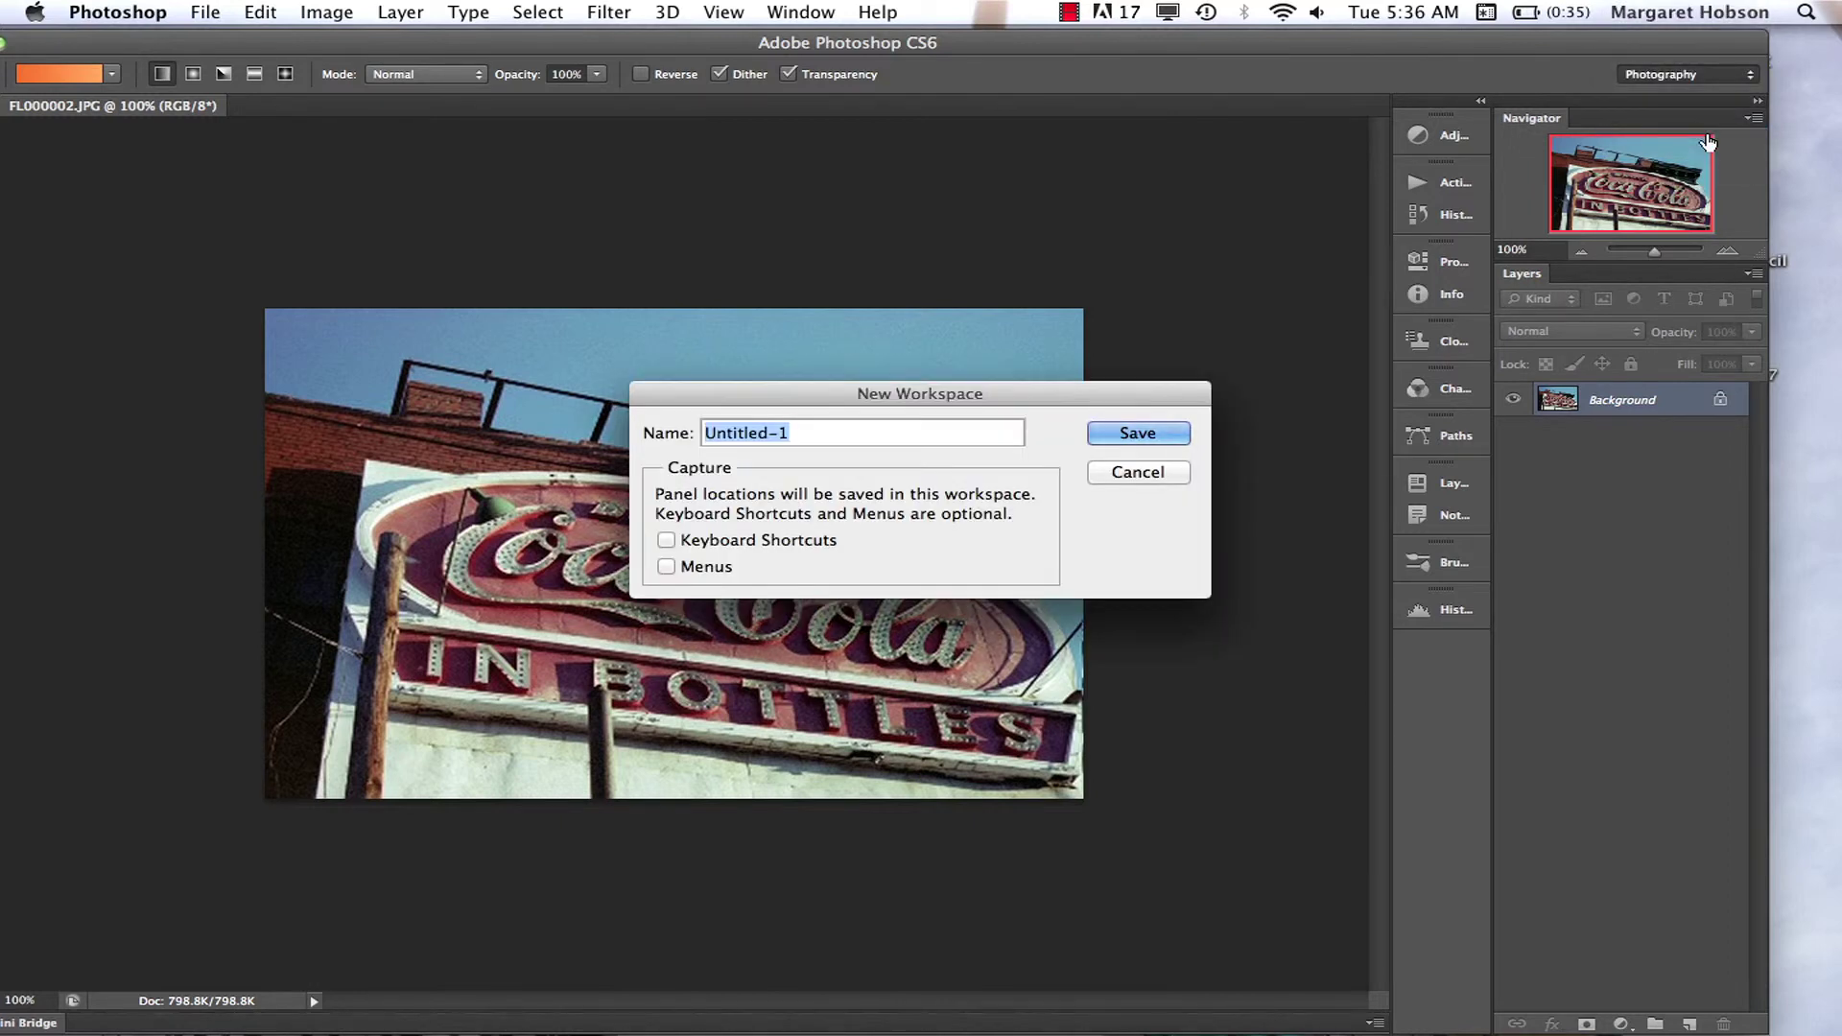
{"action": "key", "text": "BackSpace"}
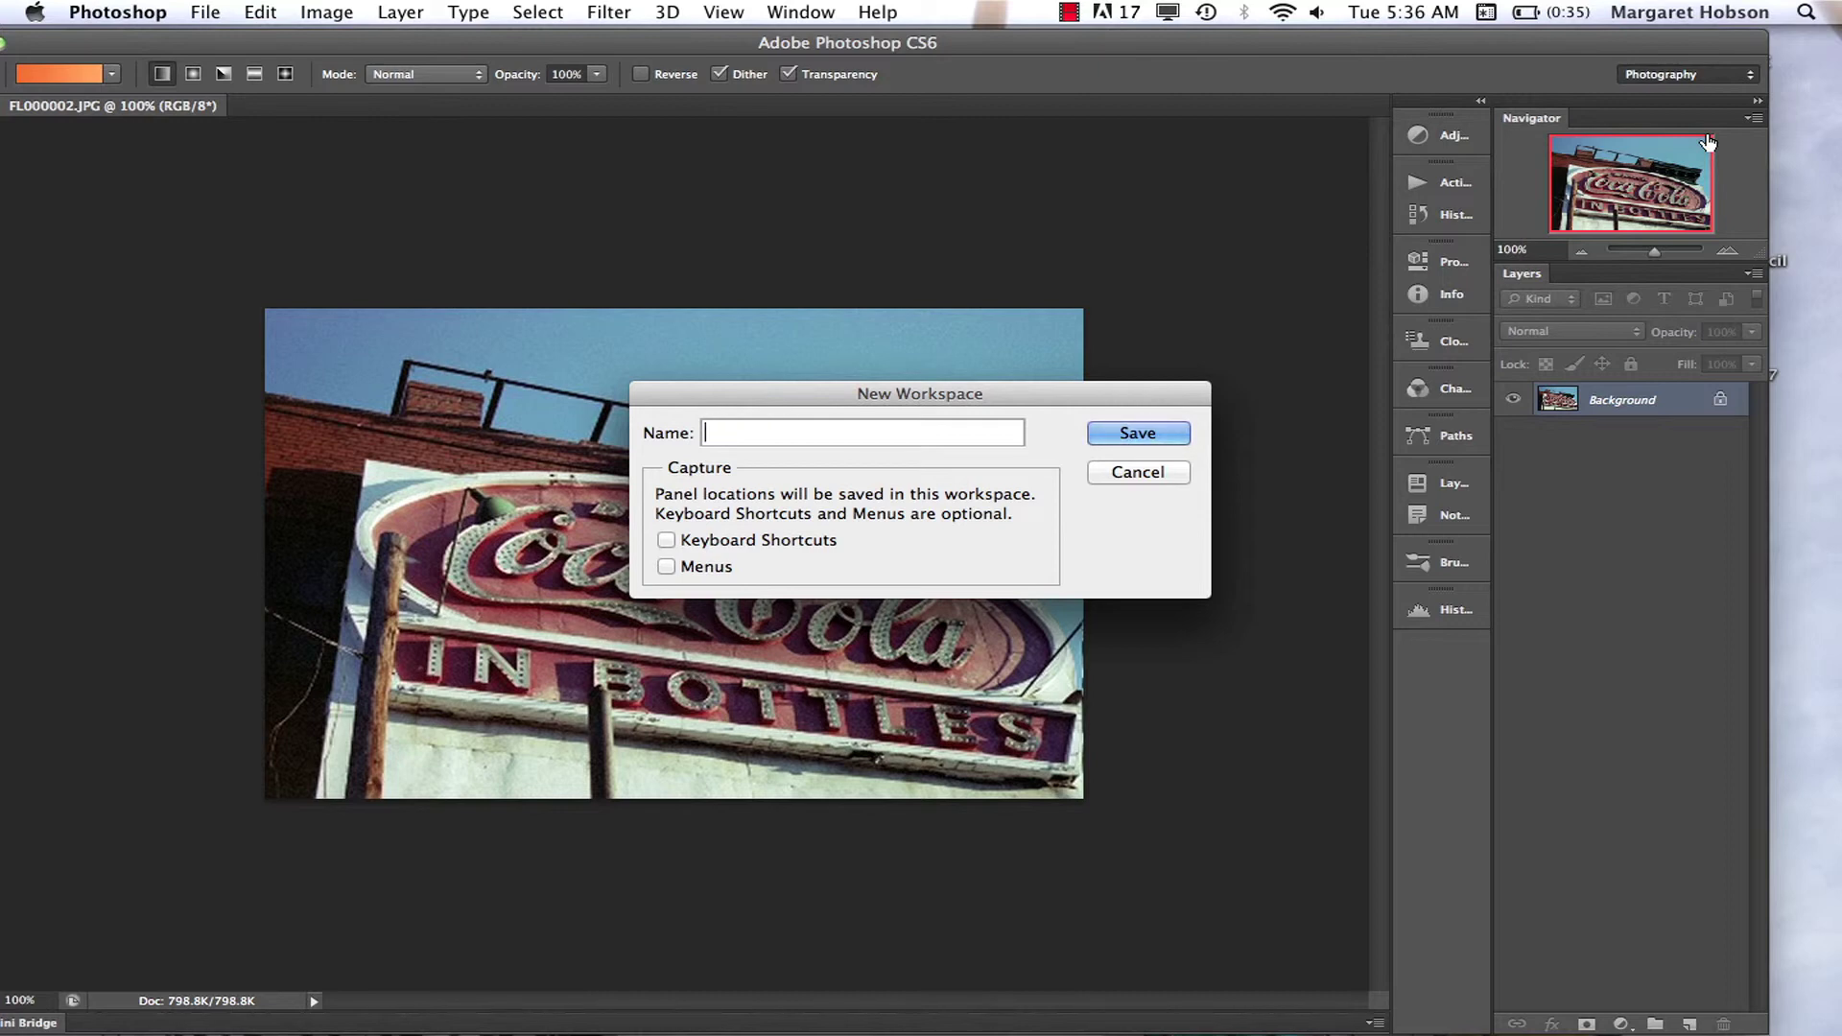
{"action": "type", "text": "coca cola workspace"}
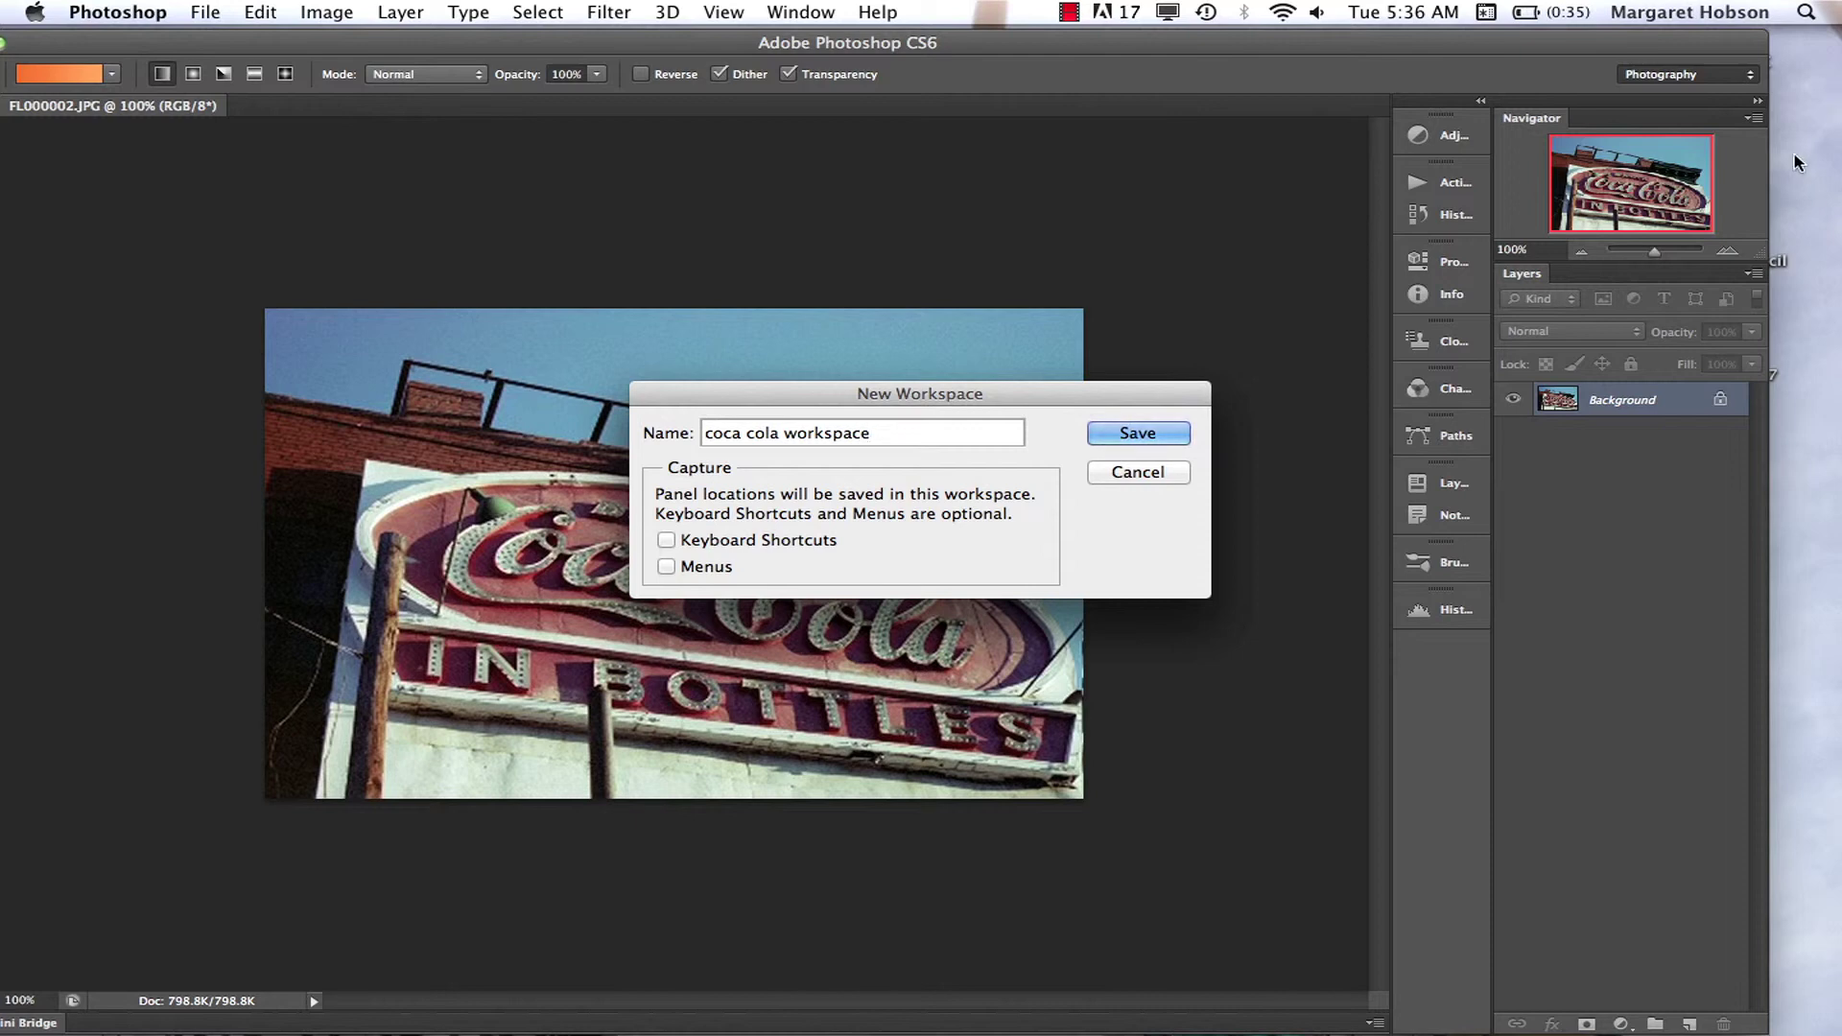
{"action": "left_click", "coordinate": [1138, 434]}
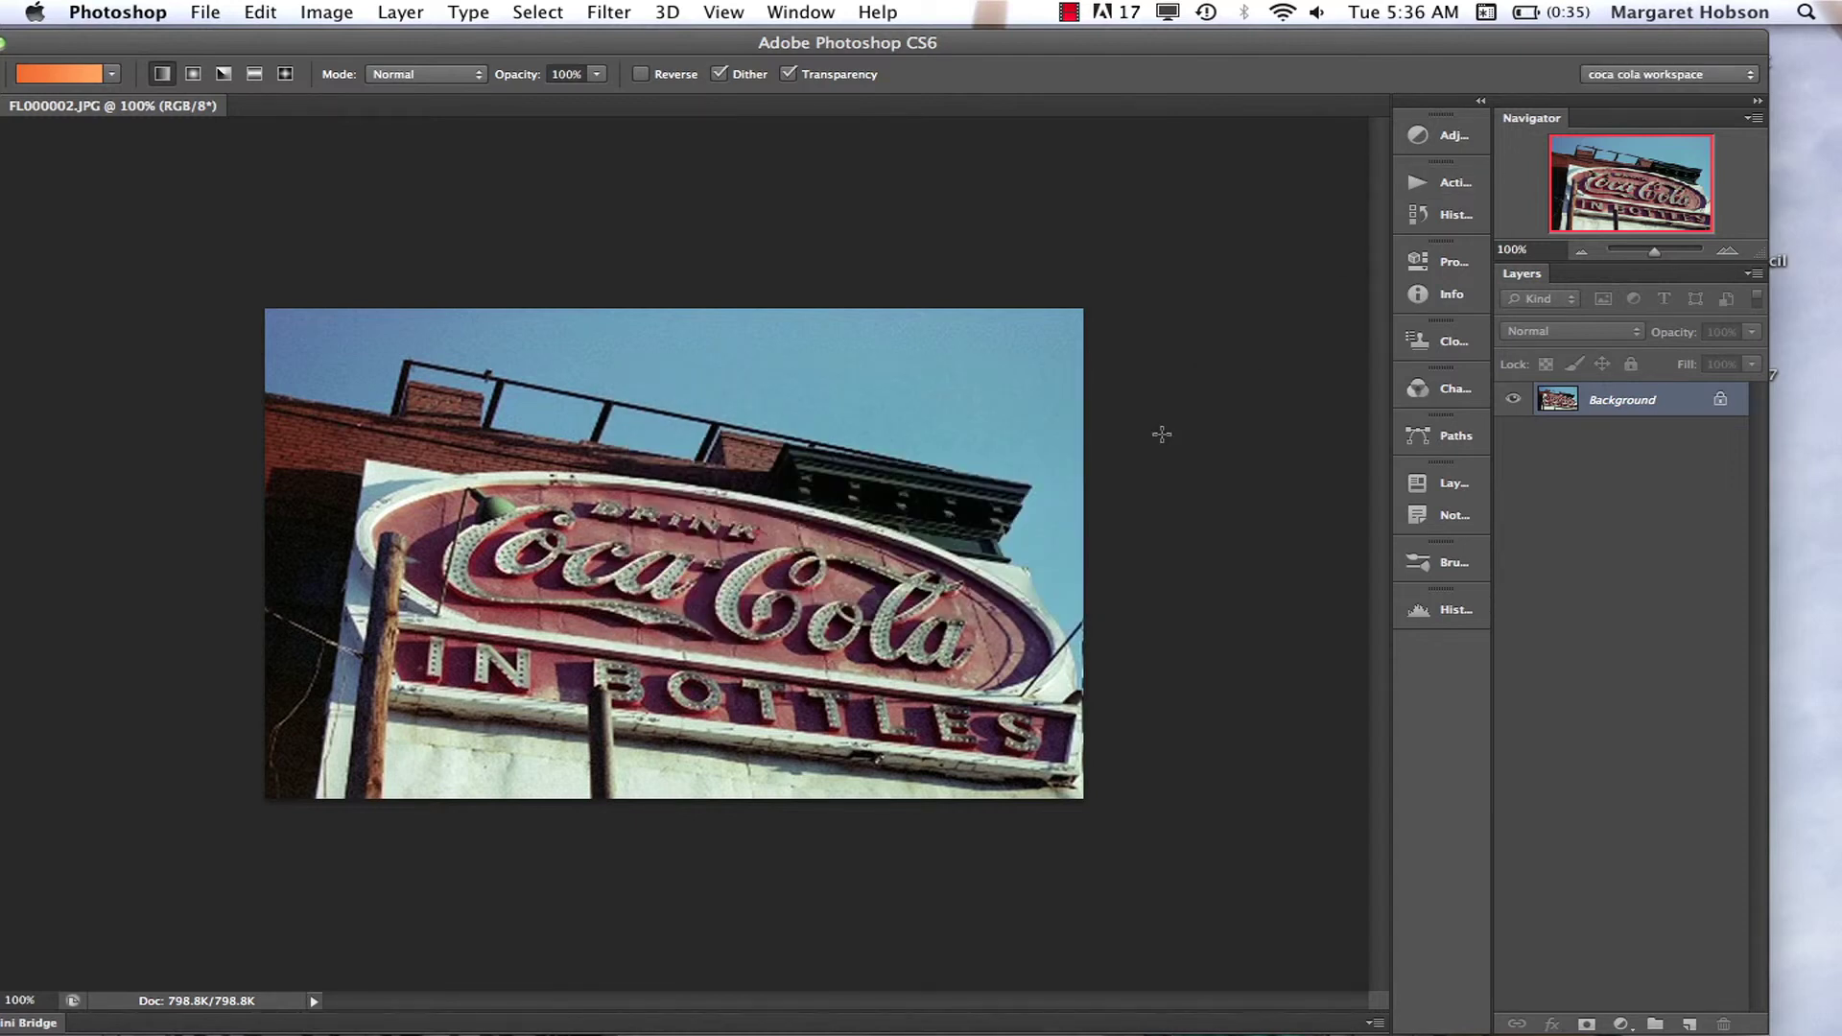
Open Delete Workspace, check which workspaces are listed, then cancel
{"action": "left_click", "coordinate": [1751, 78]}
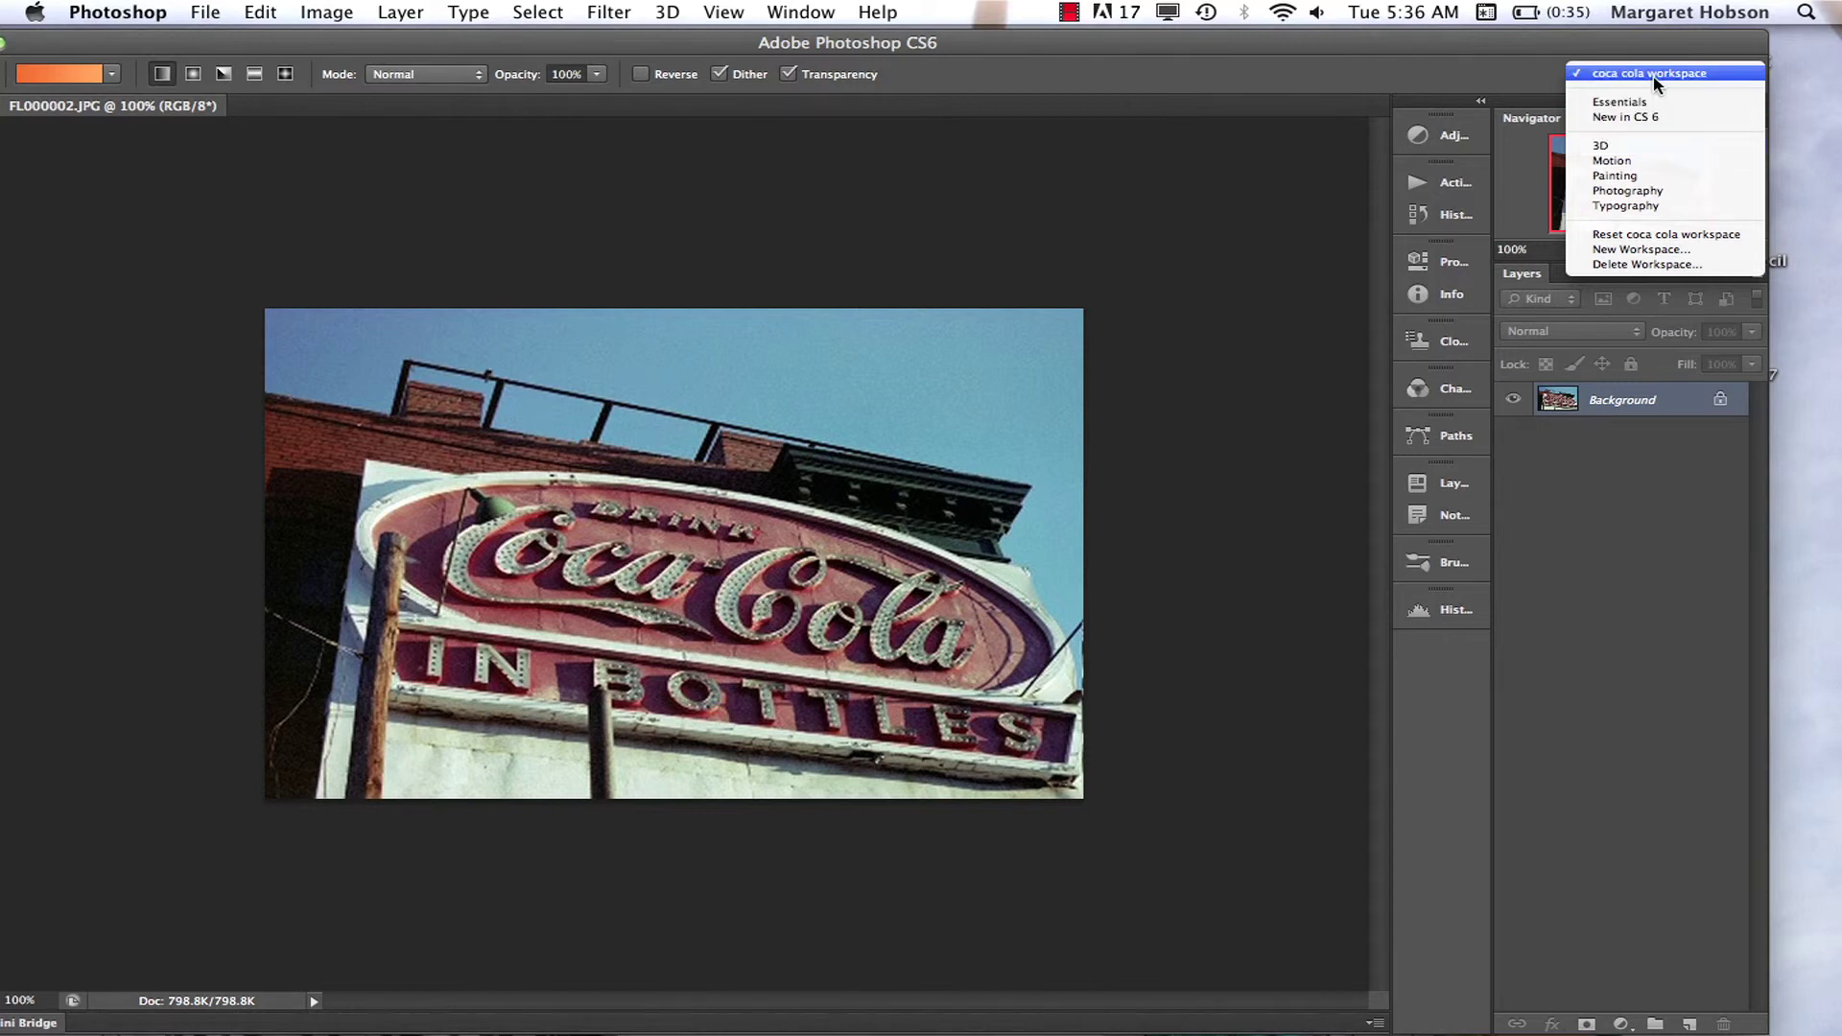
{"action": "left_click", "coordinate": [1645, 265]}
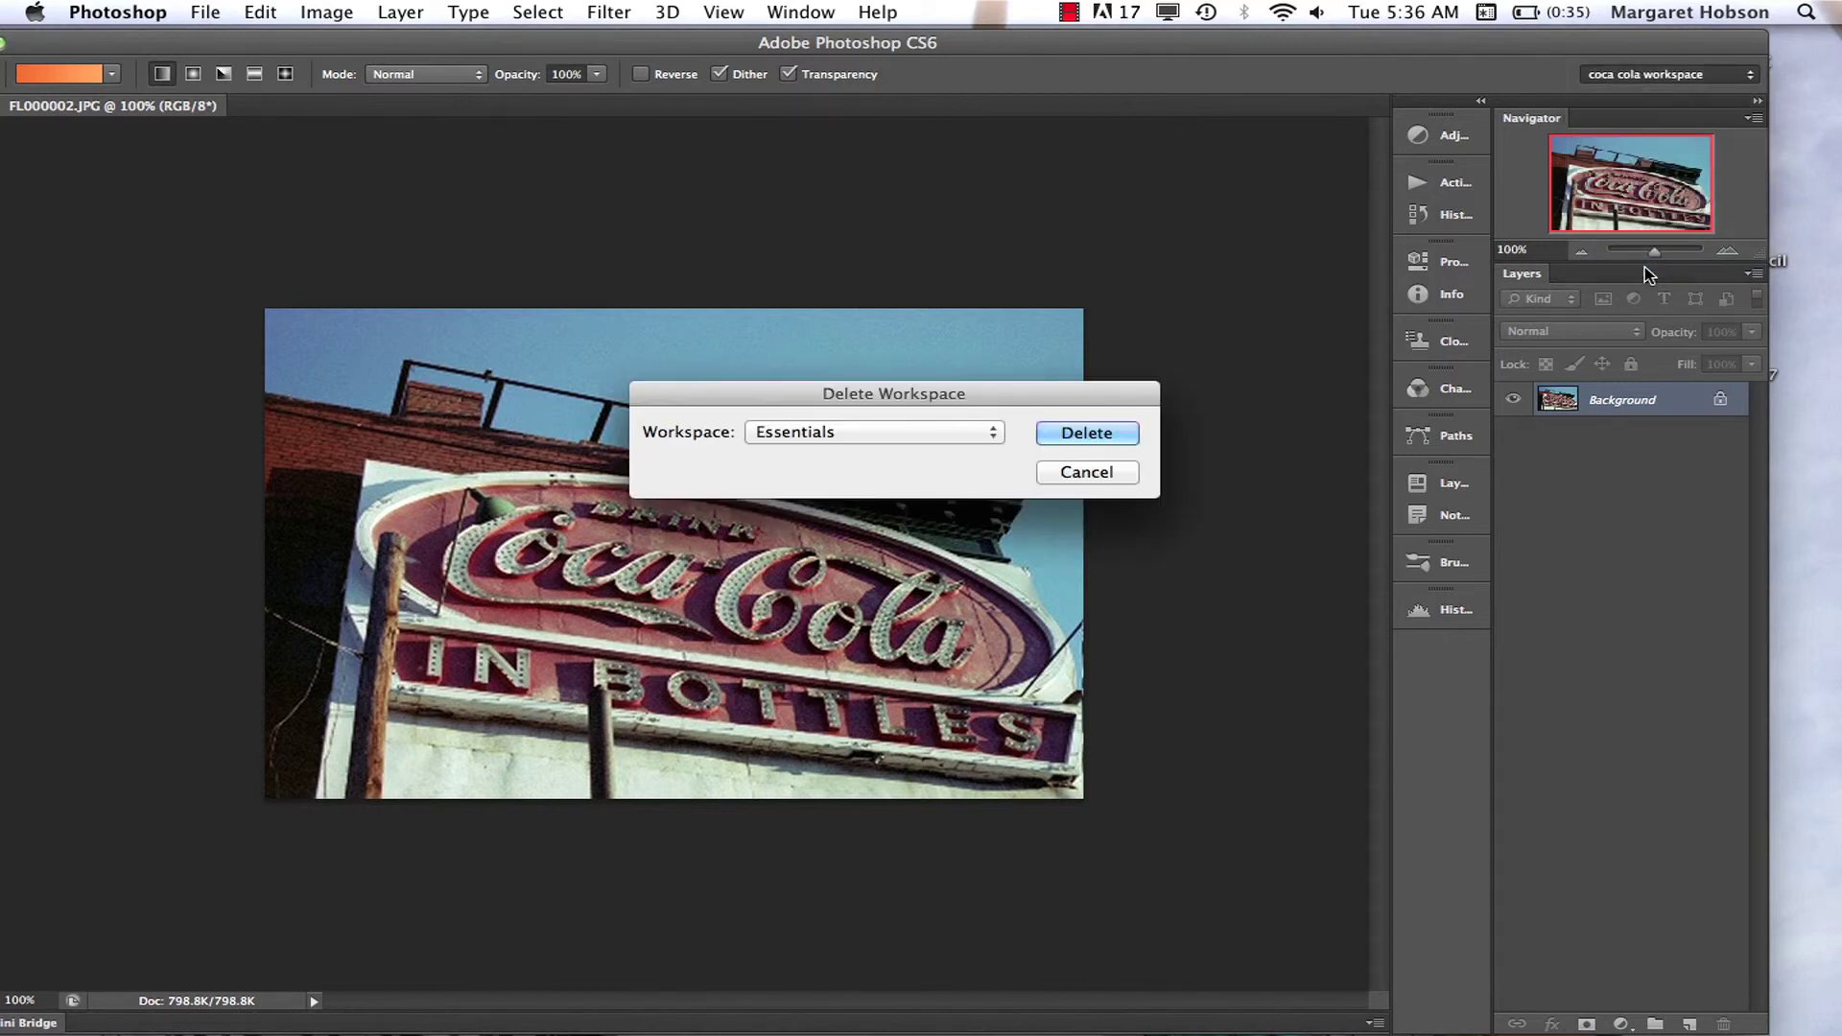
{"action": "left_click", "coordinate": [993, 436]}
{"action": "left_click", "coordinate": [940, 412]}
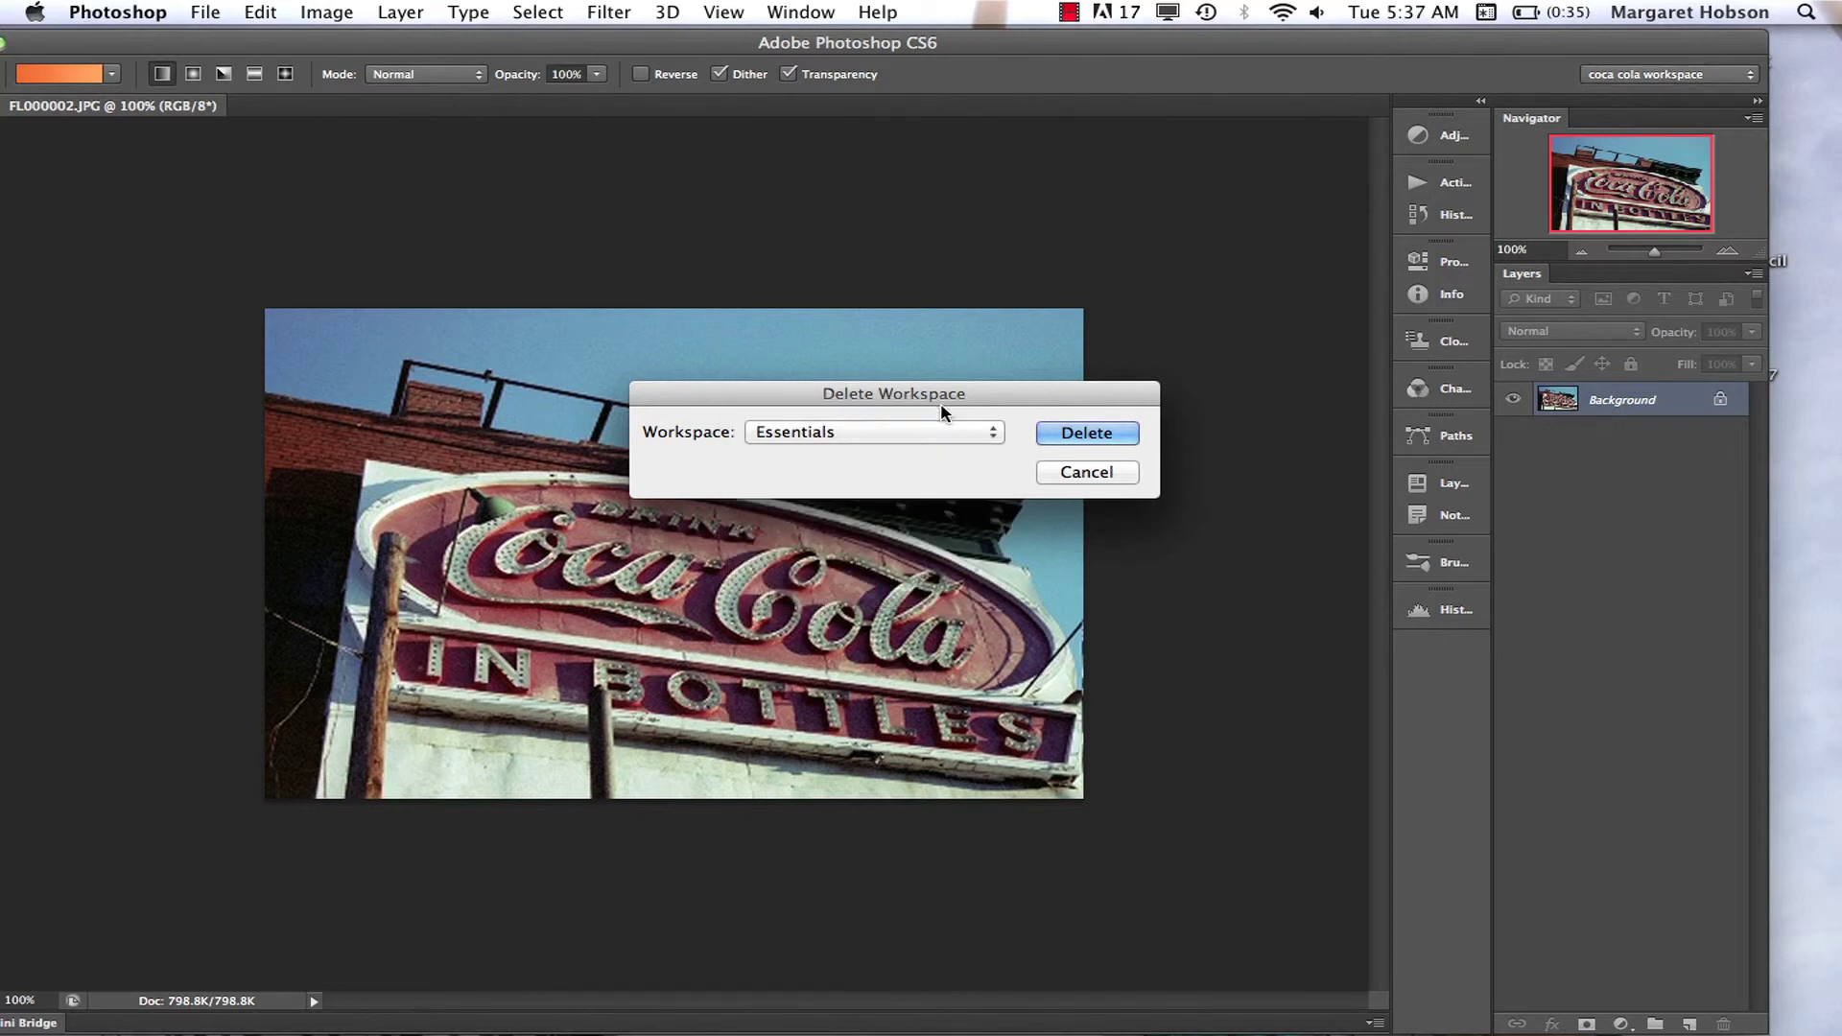
{"action": "left_click", "coordinate": [1075, 472]}
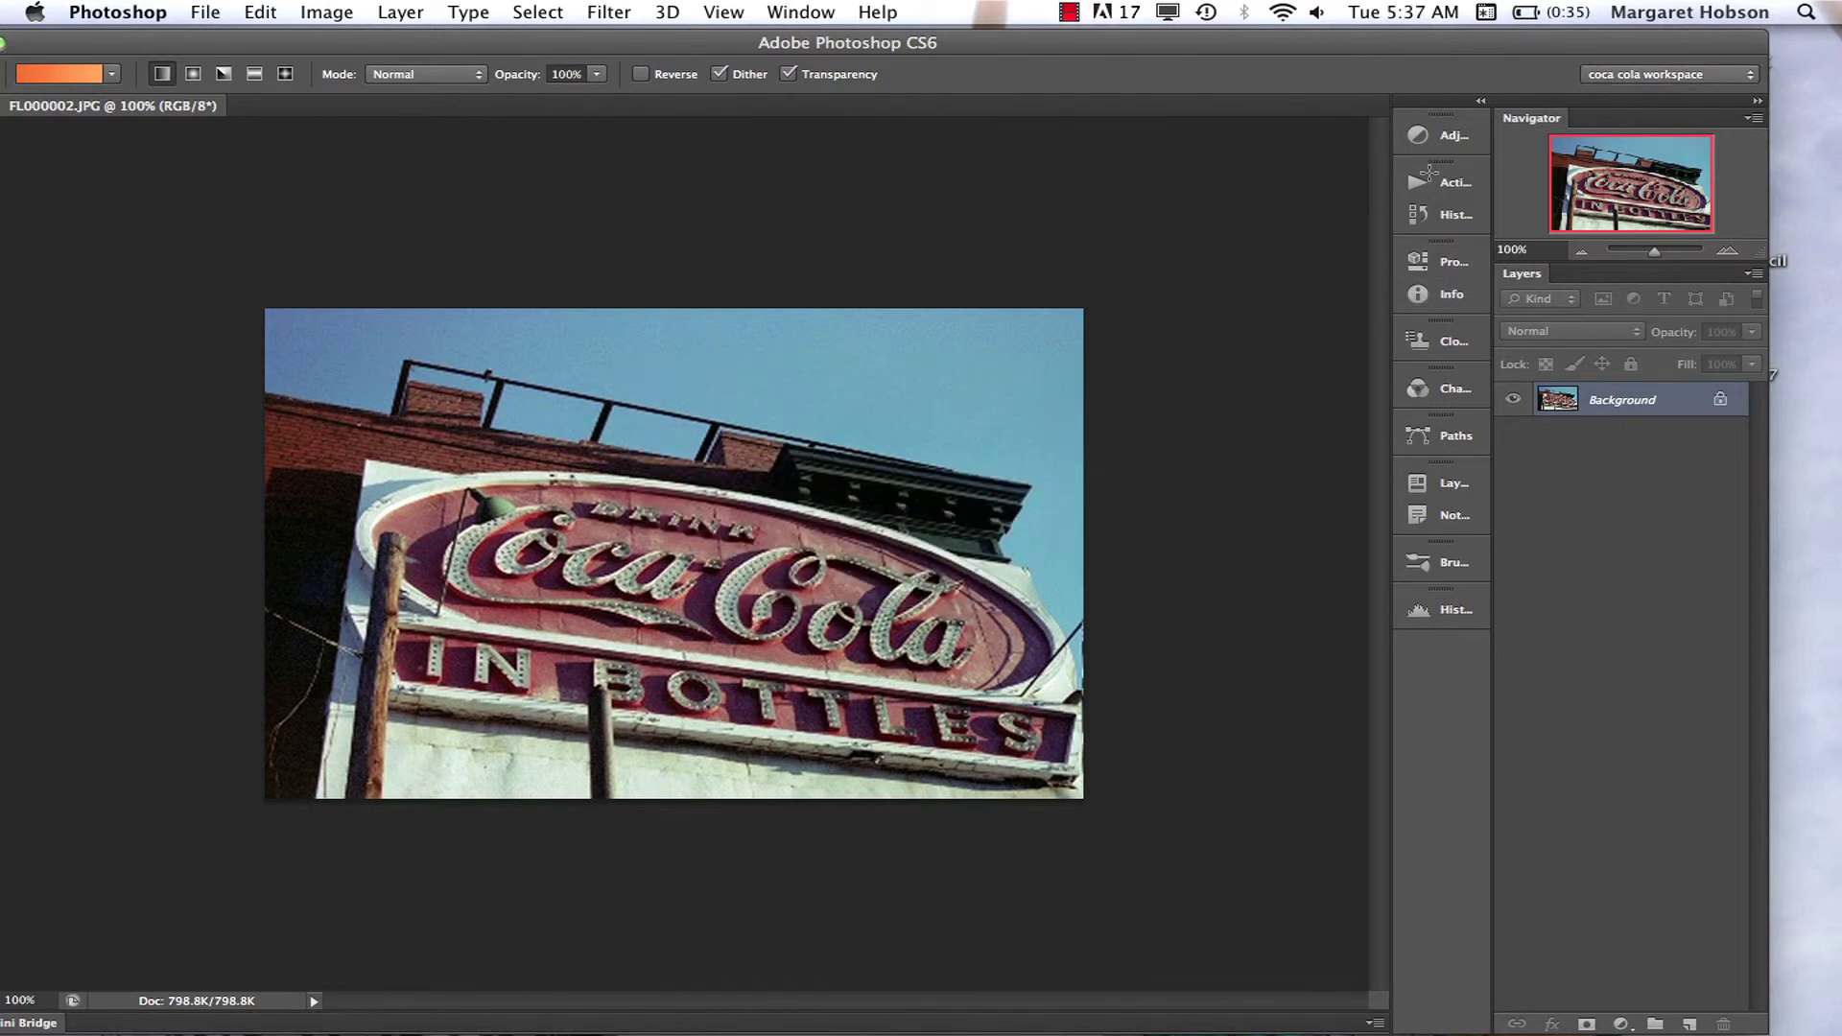
Switch to Essentials, then delete 'coca cola workspace' and confirm with Yes
{"action": "left_click", "coordinate": [1752, 77]}
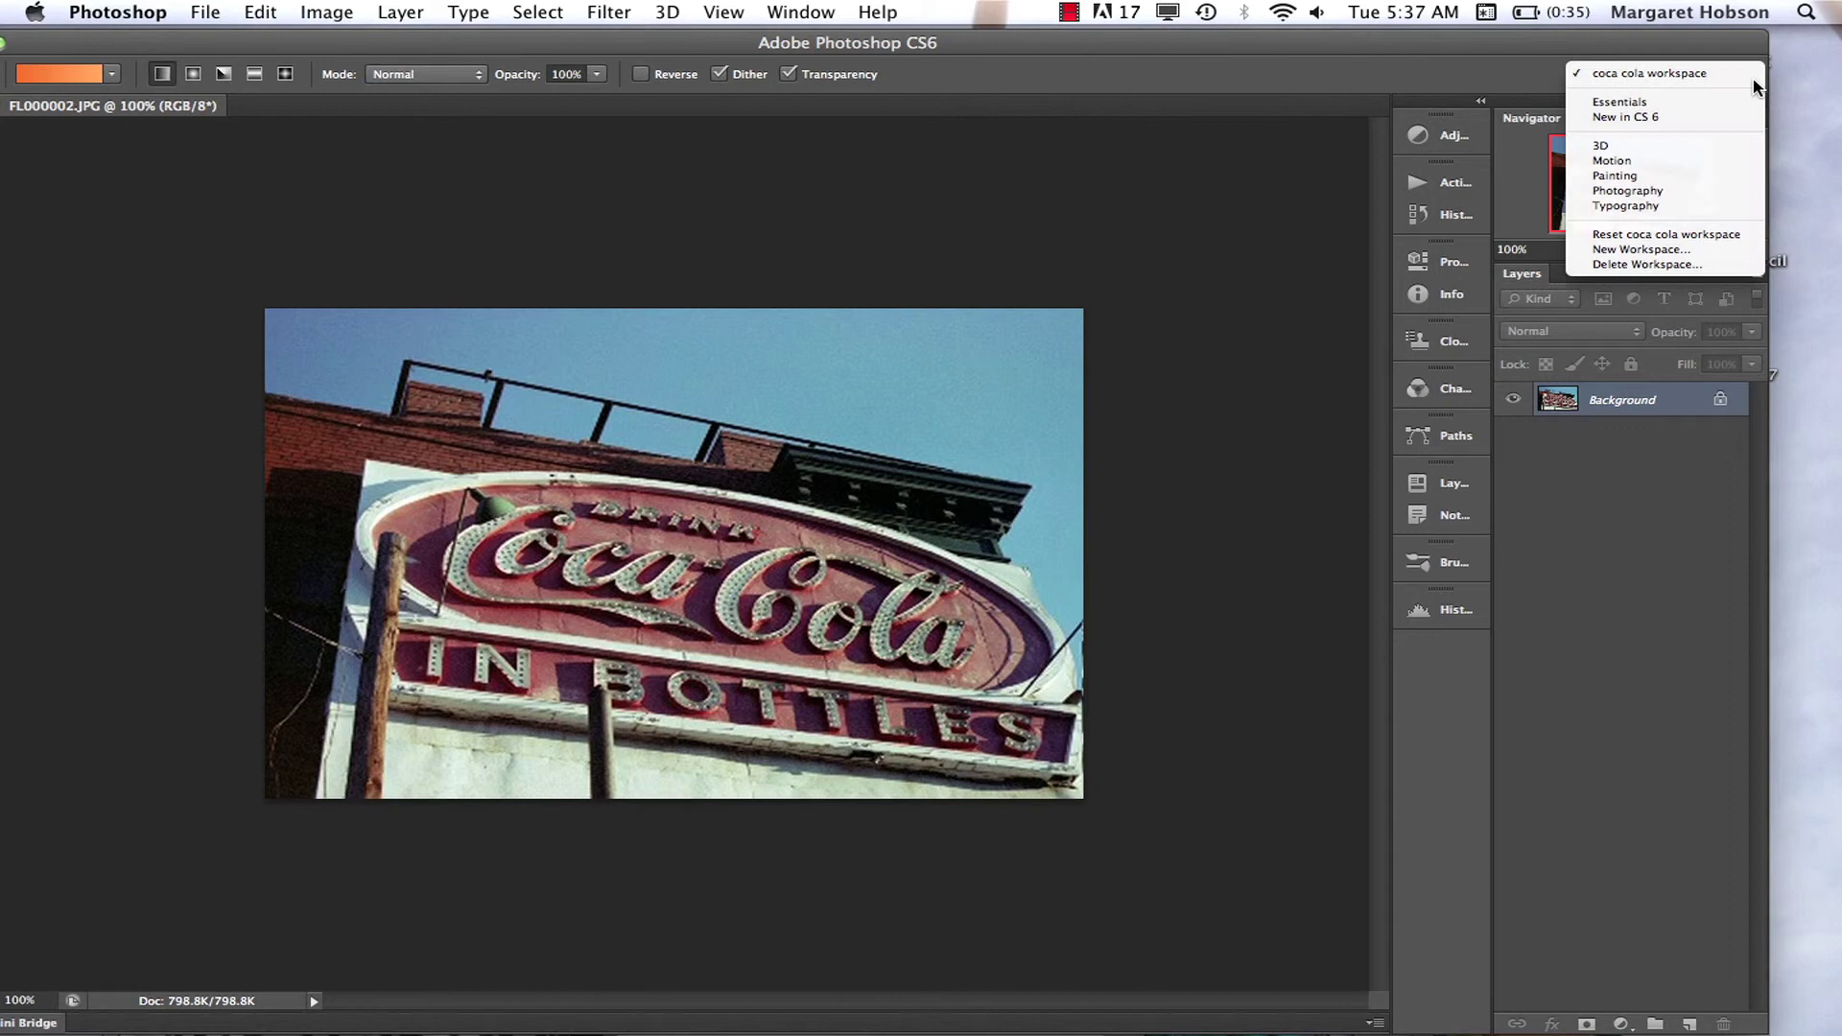
{"action": "left_click", "coordinate": [1674, 102]}
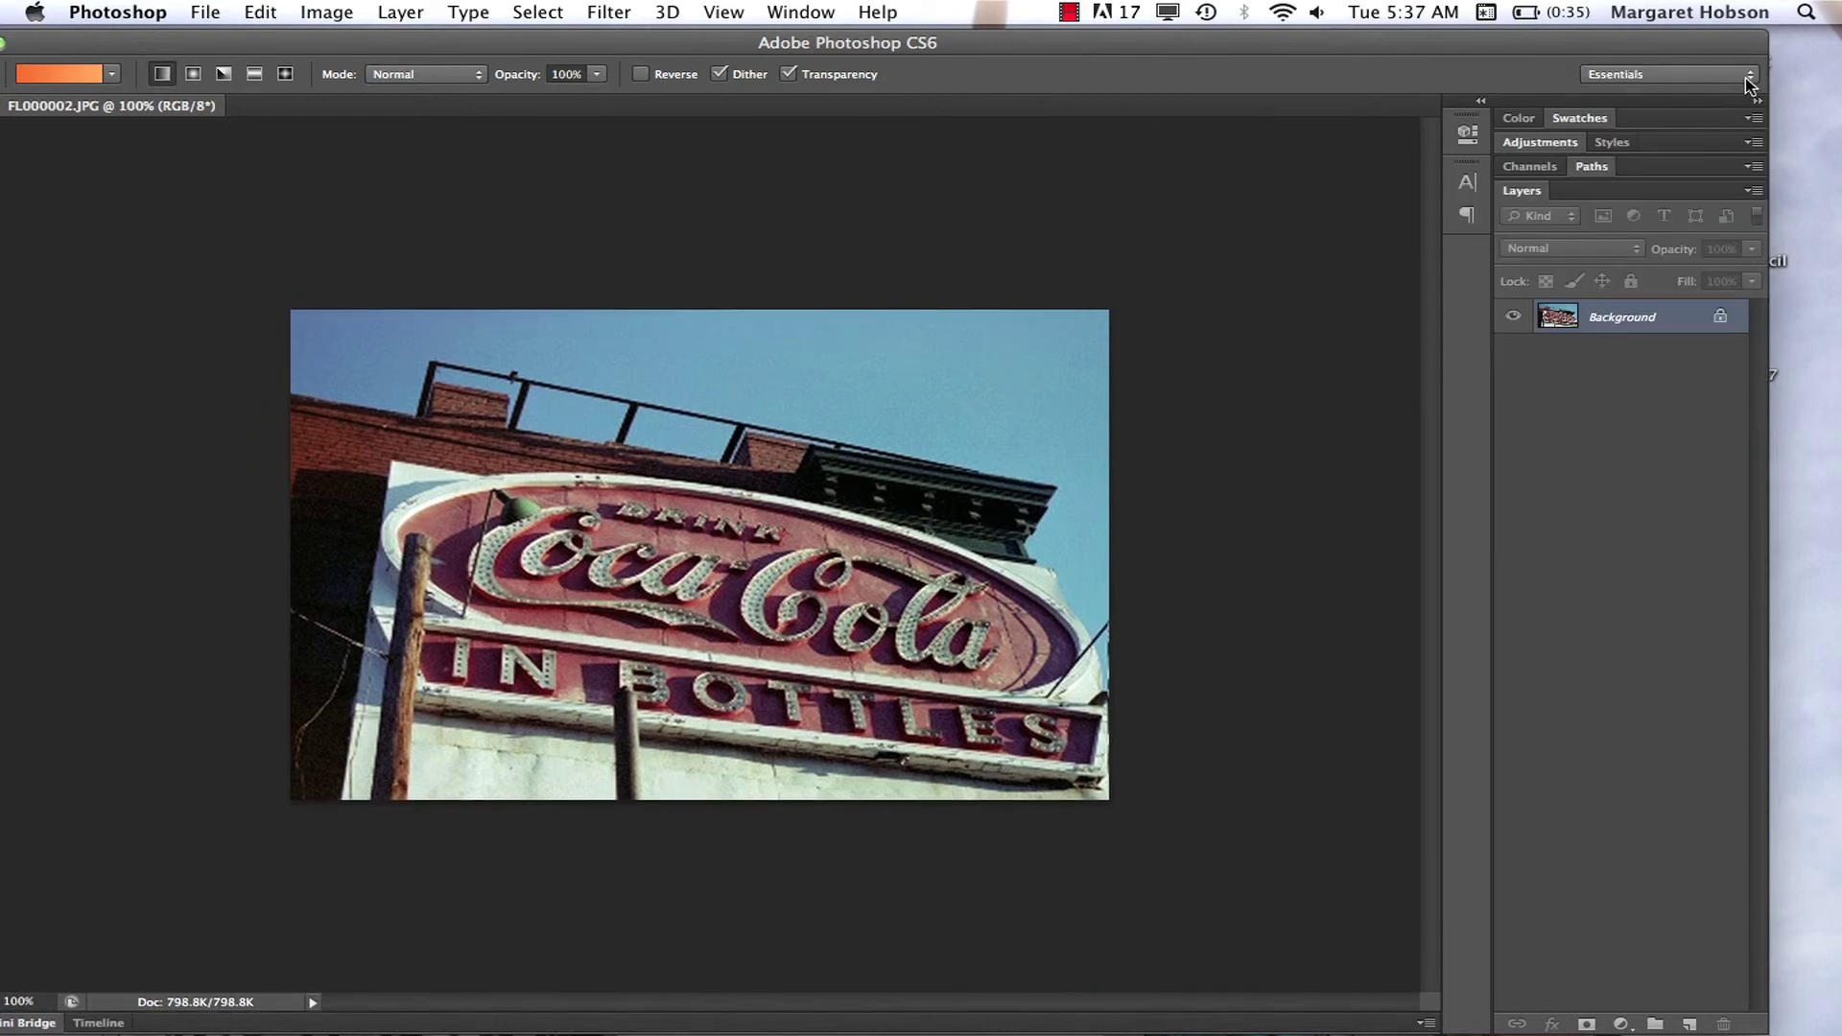
{"action": "left_click", "coordinate": [1729, 74]}
{"action": "left_click", "coordinate": [1681, 234]}
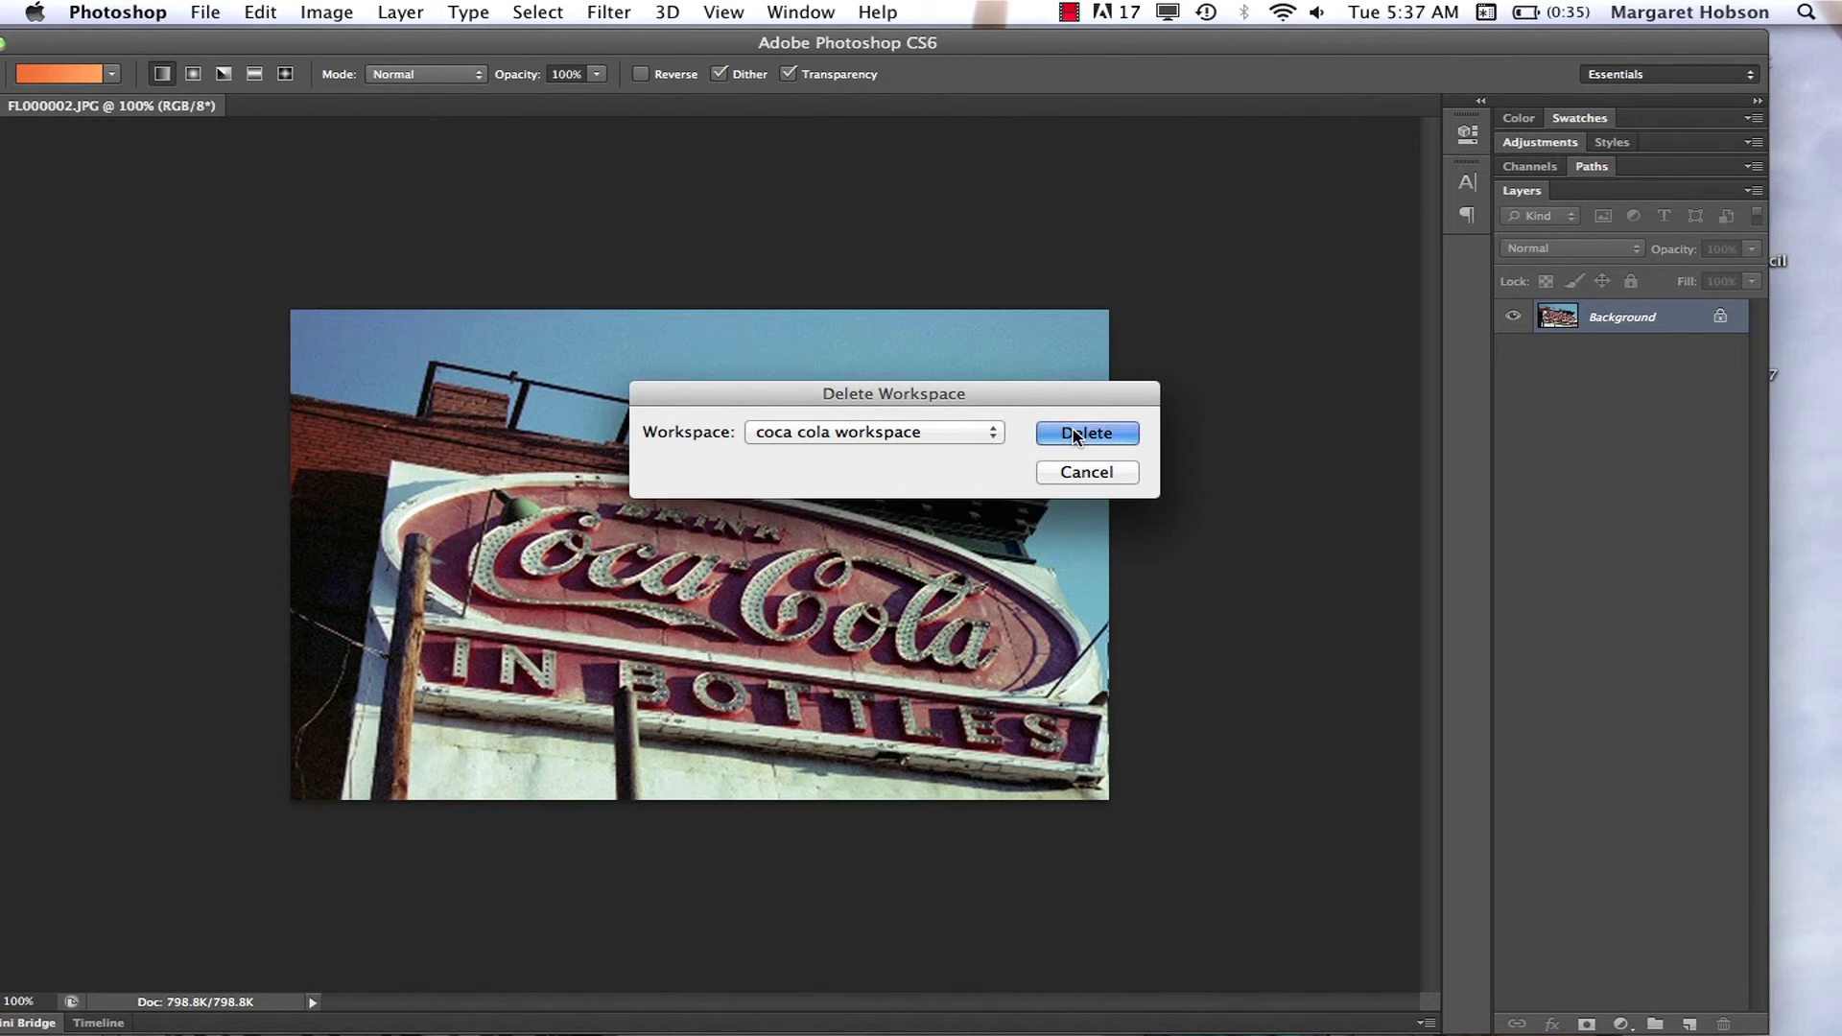
{"action": "left_click", "coordinate": [1073, 432]}
{"action": "left_click", "coordinate": [1106, 377]}
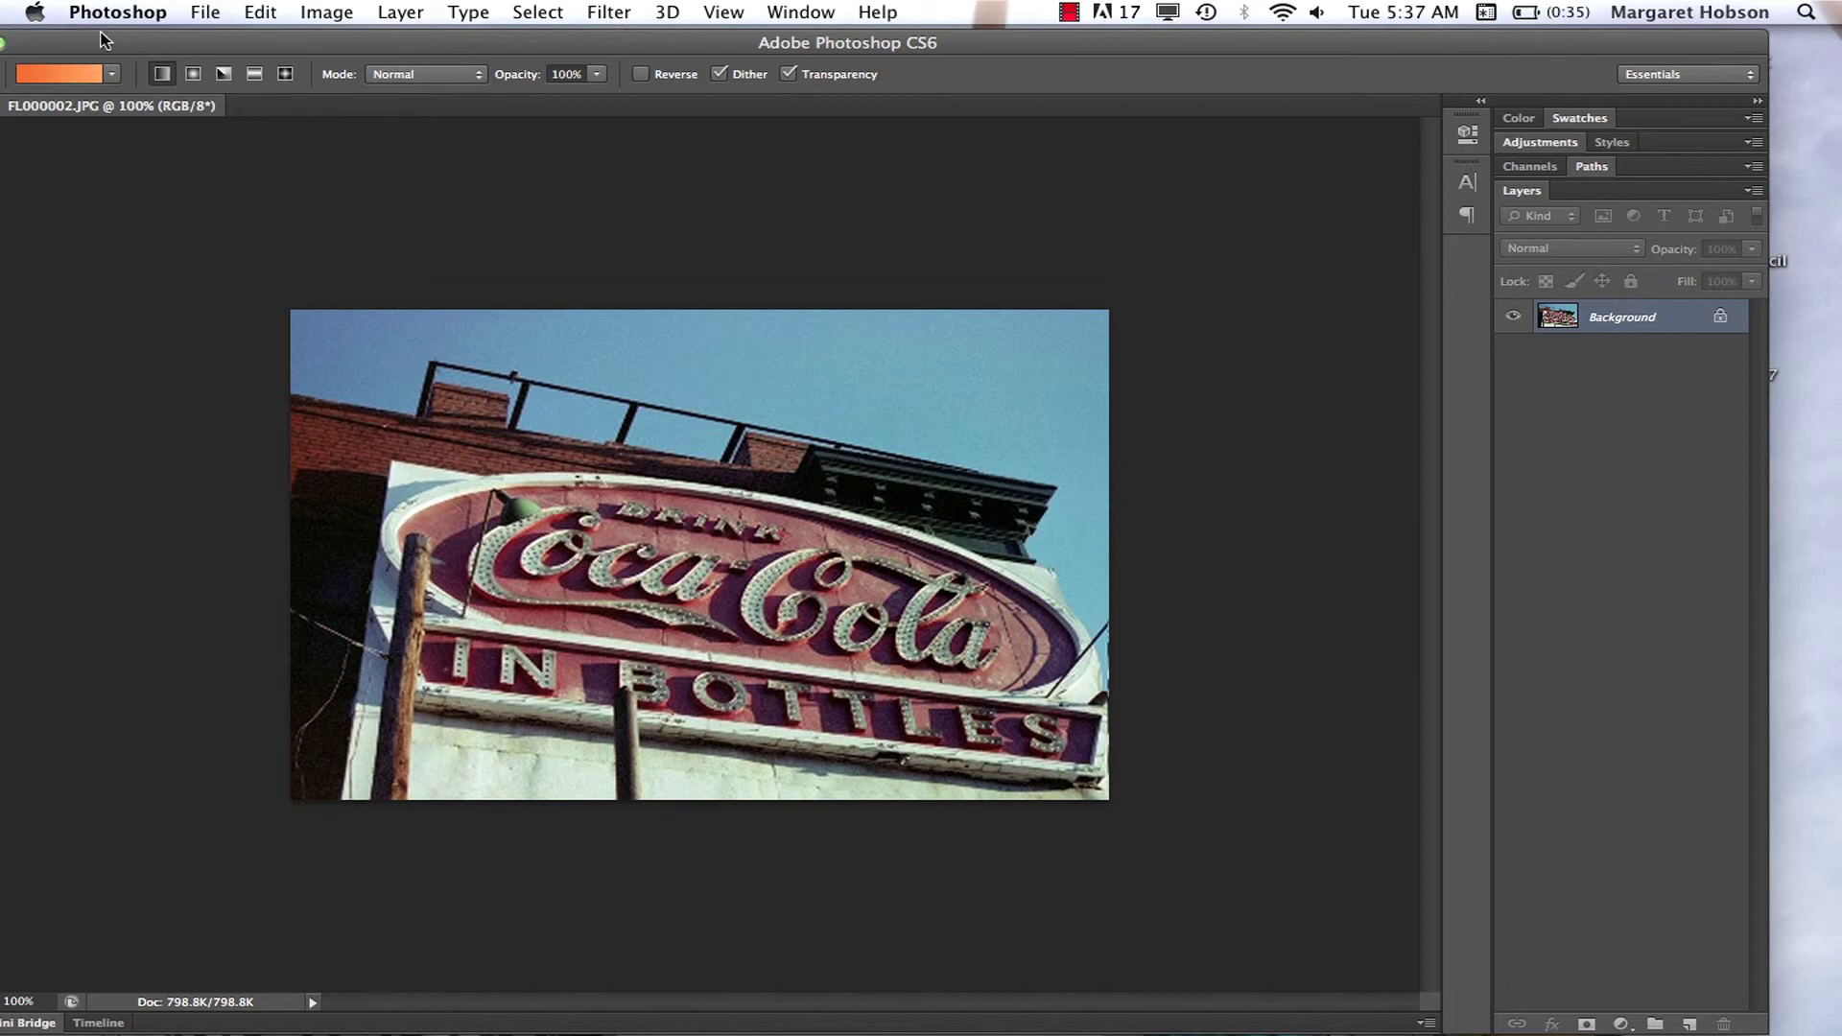
Move the window to reveal its left side, then select the Move, Rectangular Marquee, Quick Selection and Eyedropper tools
{"action": "left_click_drag", "start_coordinate": [101, 32], "coordinate": [194, 37]}
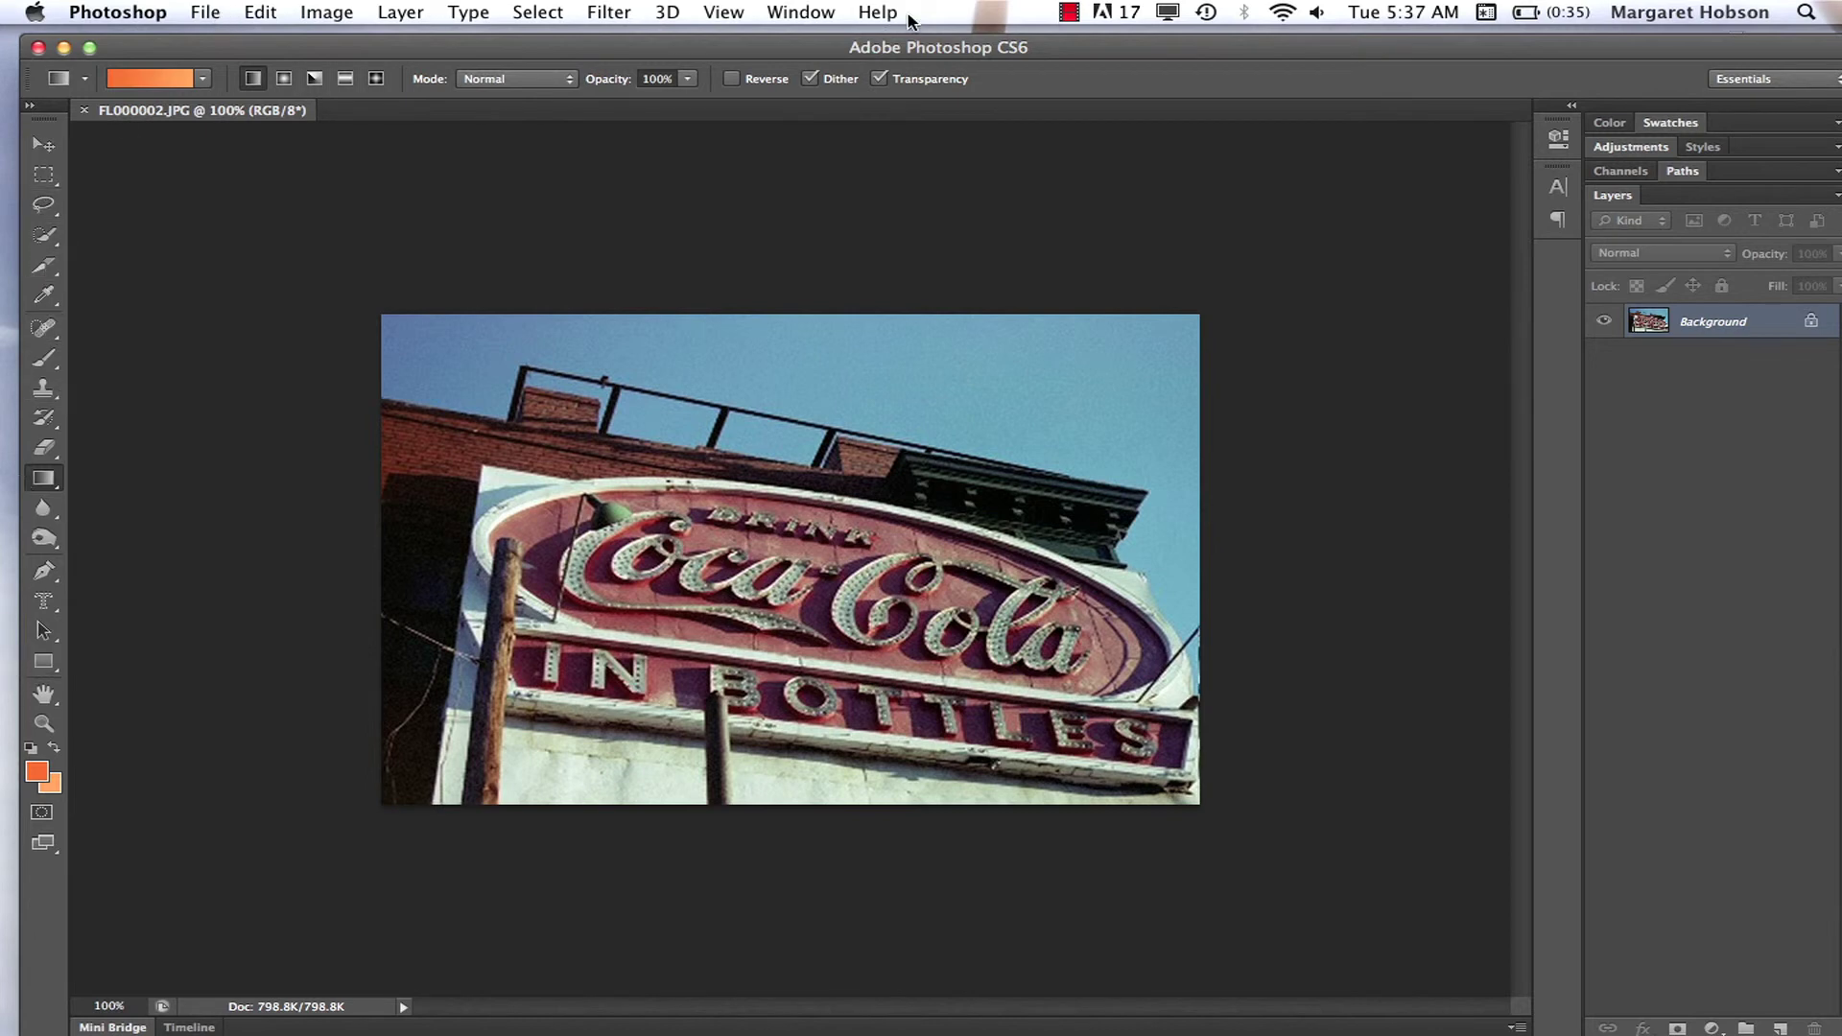
{"action": "left_click_drag", "start_coordinate": [768, 46], "coordinate": [738, 41]}
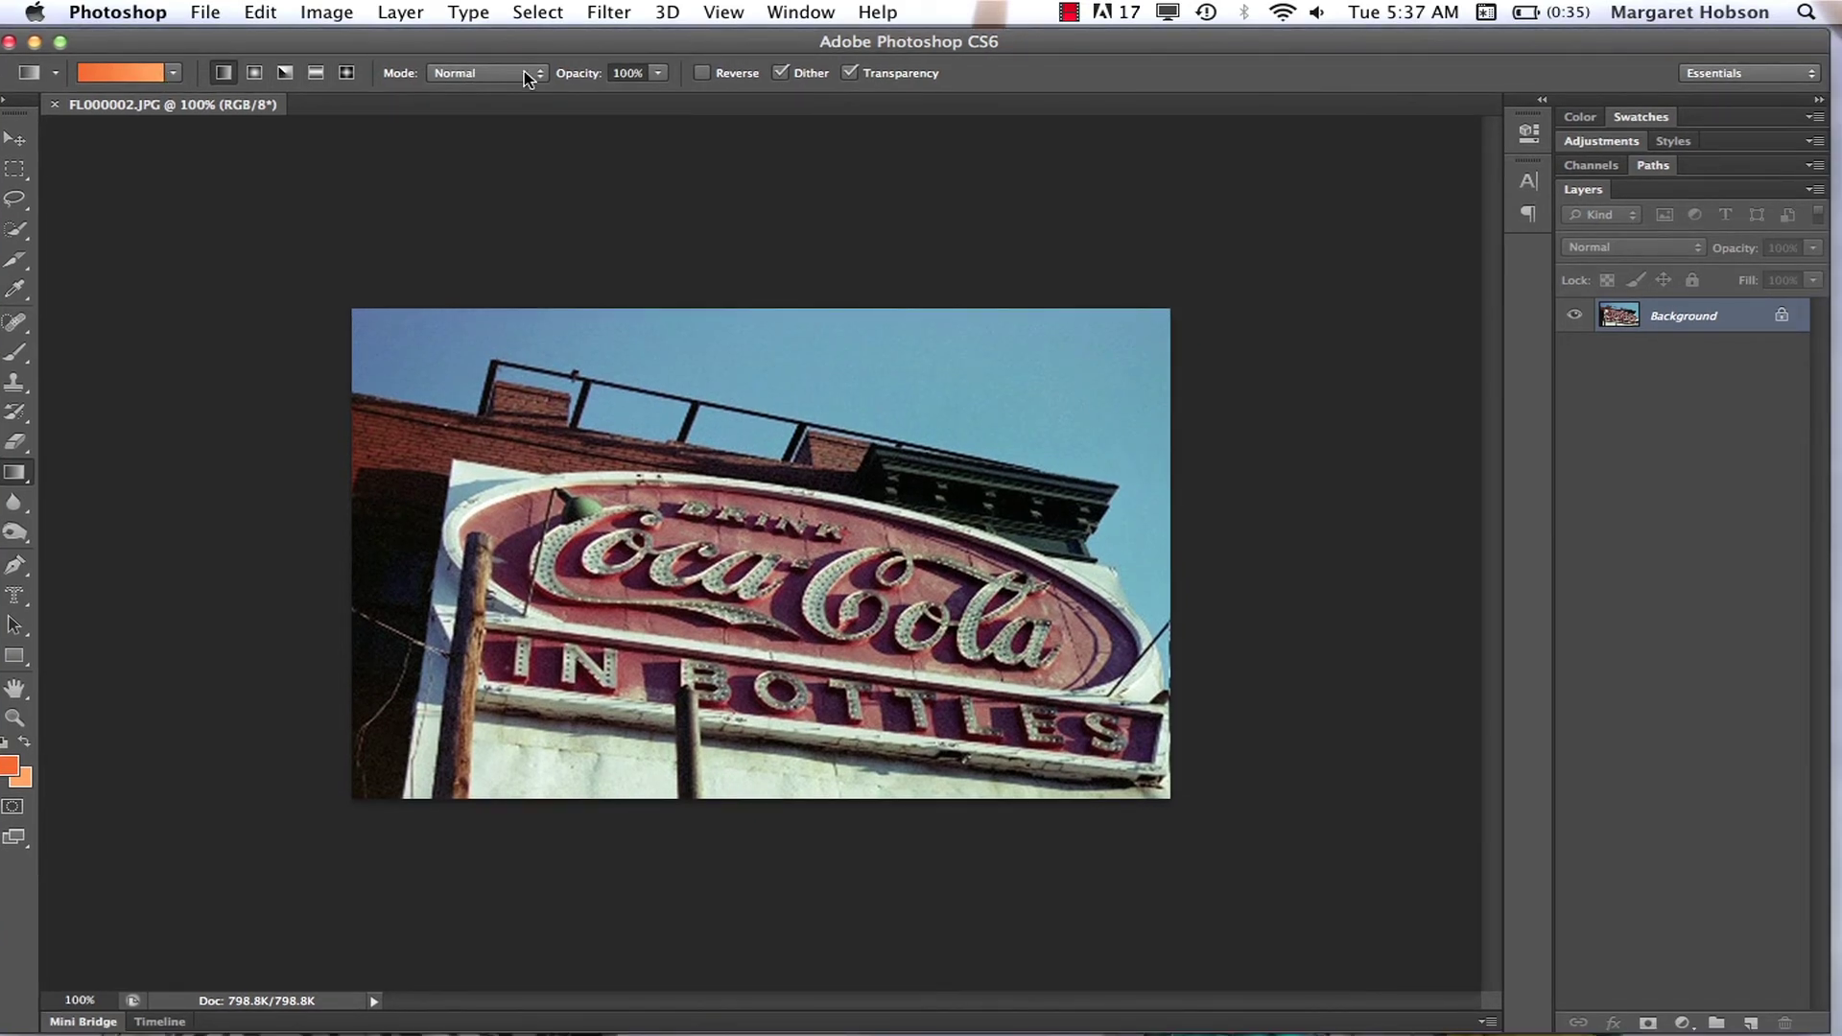
{"action": "left_click", "coordinate": [15, 141]}
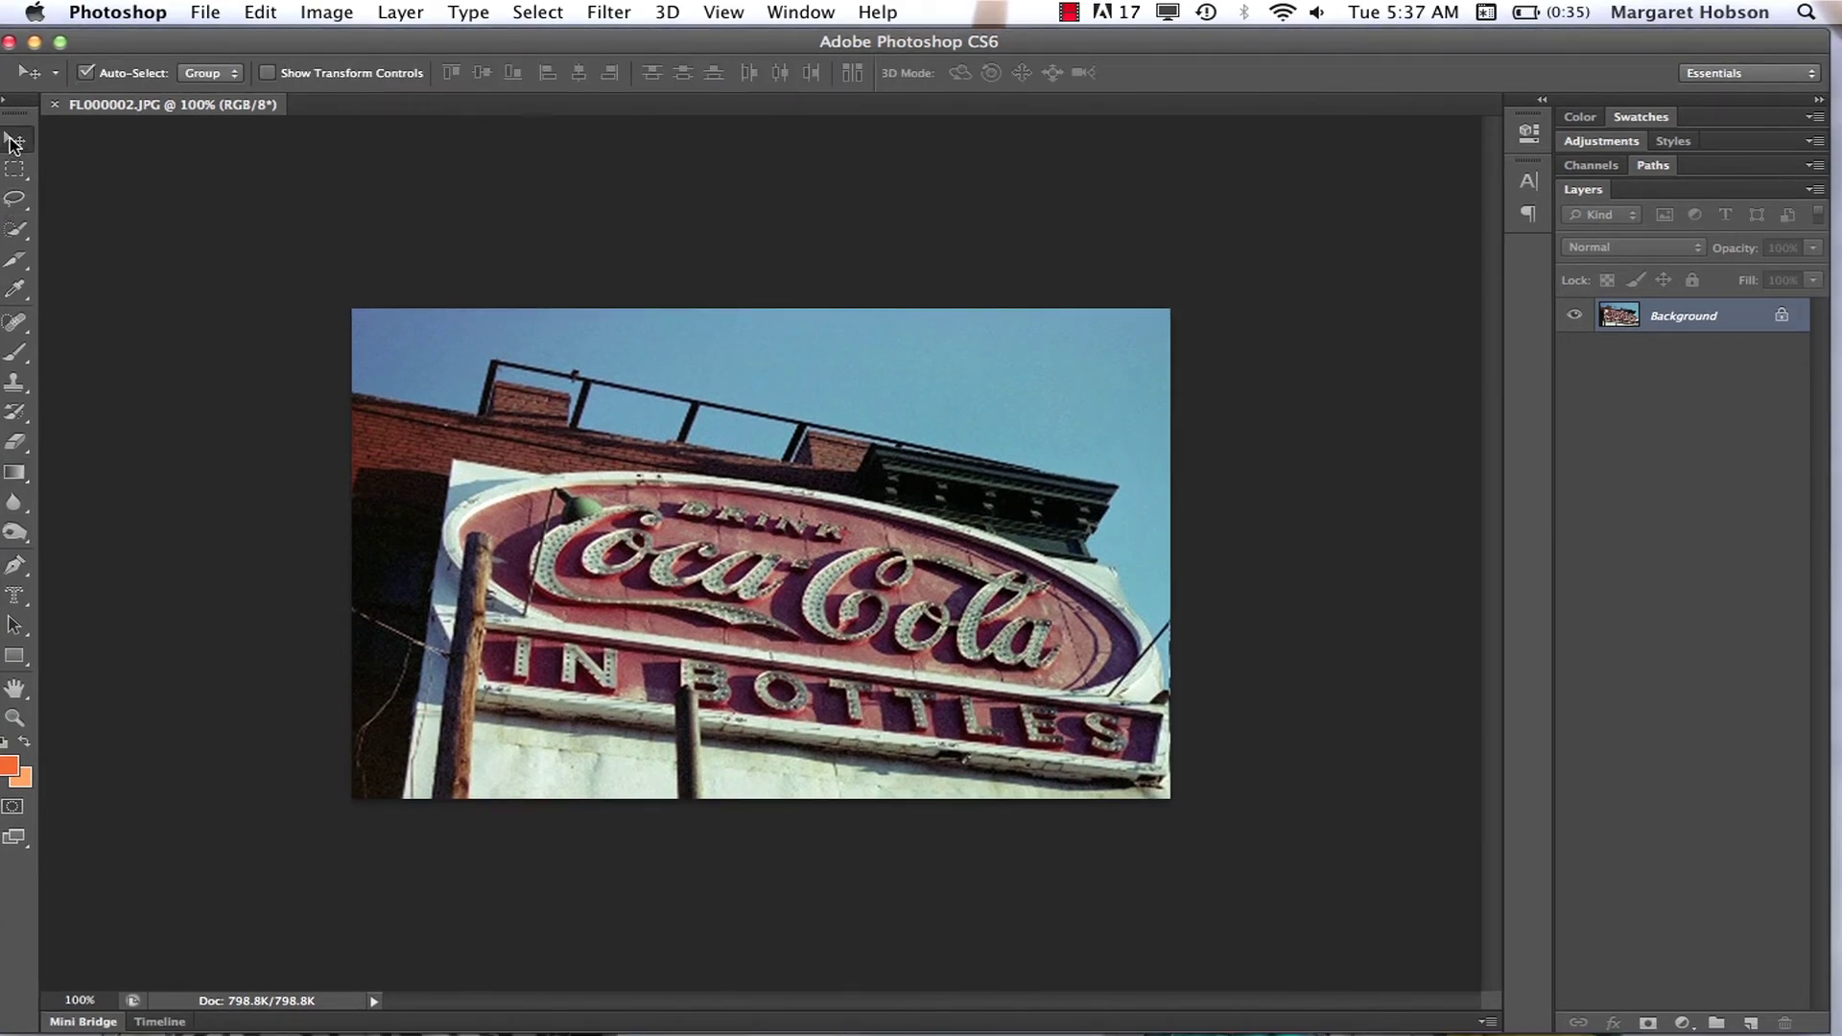
{"action": "left_click", "coordinate": [15, 169]}
{"action": "left_click", "coordinate": [15, 229]}
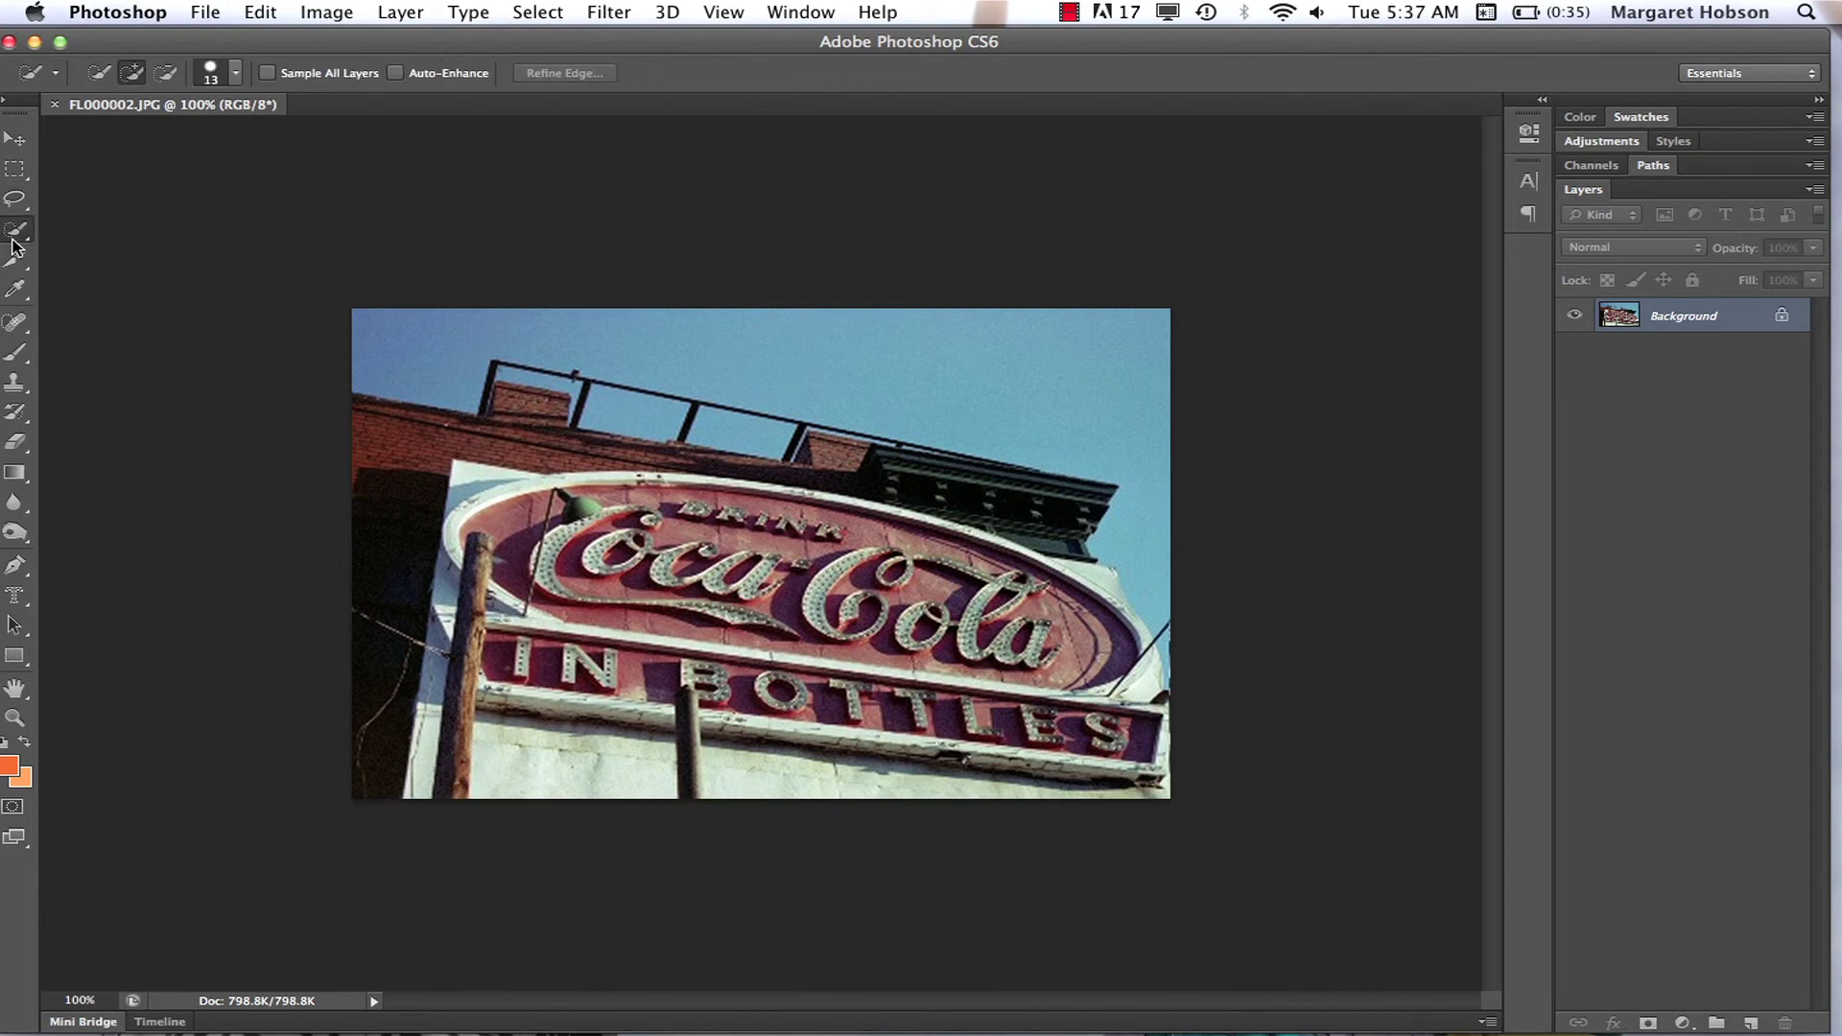
{"action": "left_click", "coordinate": [16, 285]}
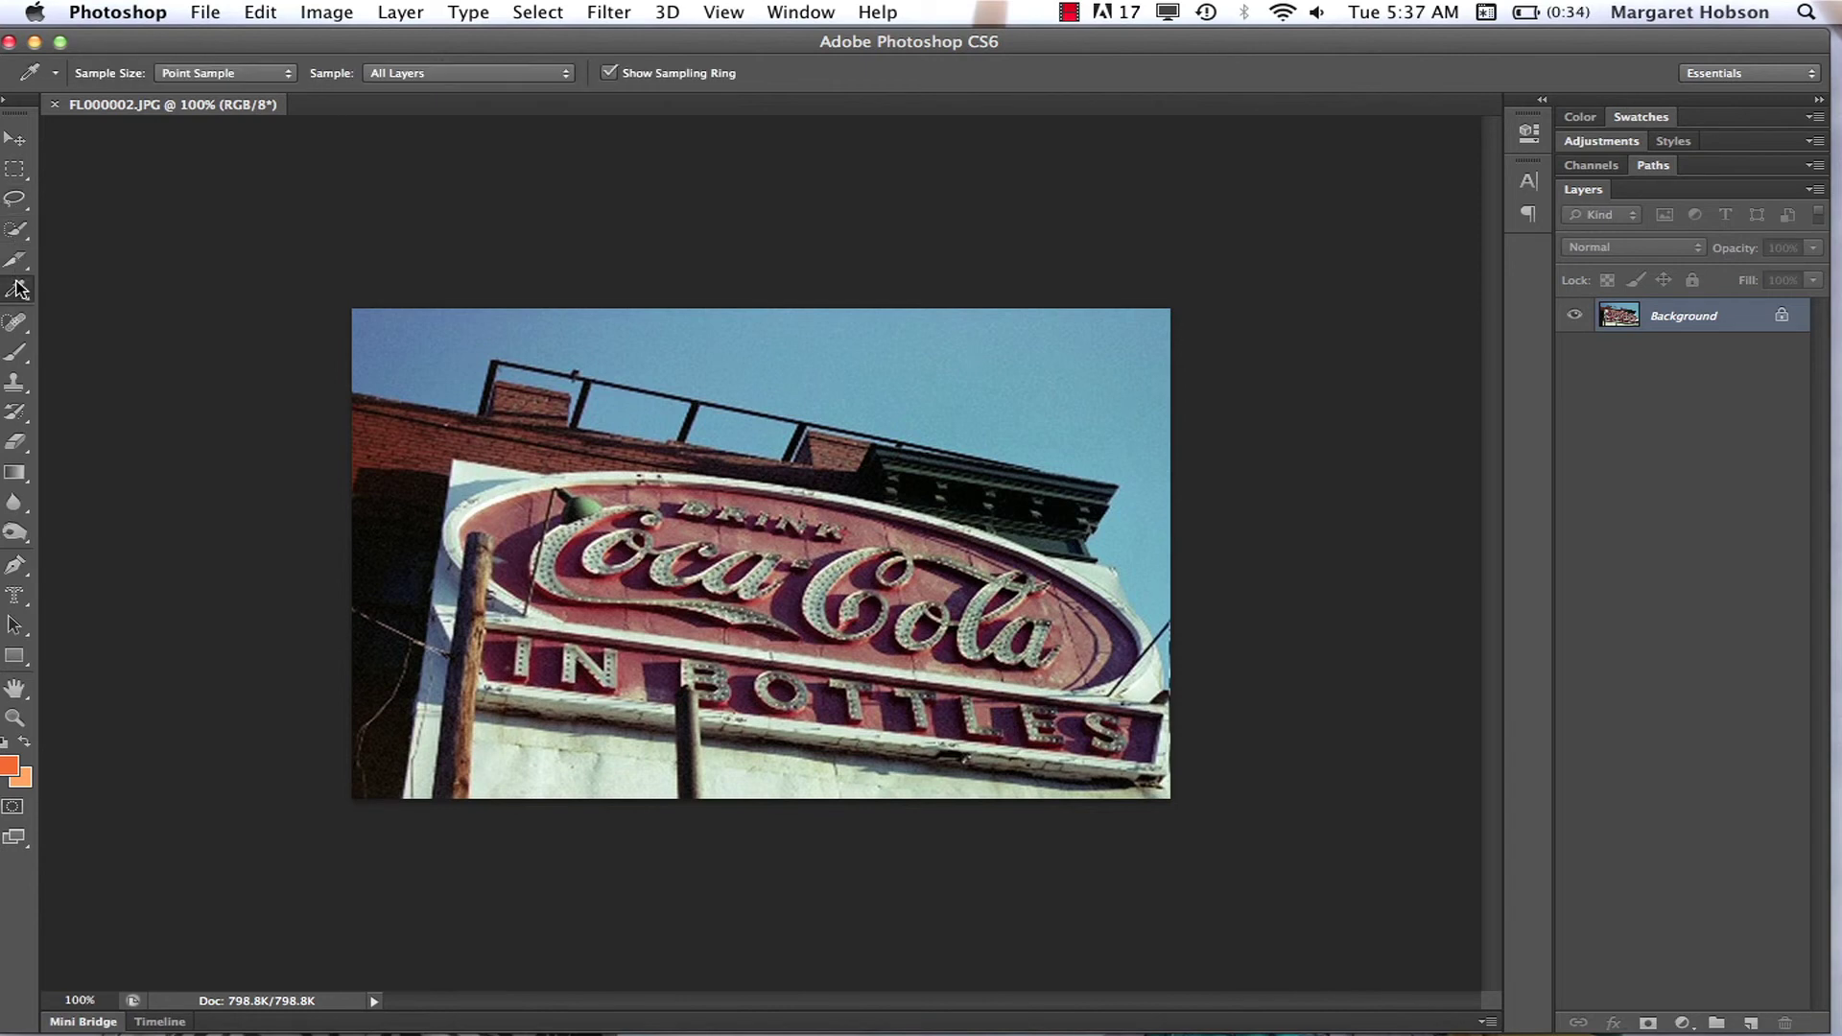
Turn the Application Frame off from the Window menu, then turn it back on
{"action": "left_click", "coordinate": [809, 11]}
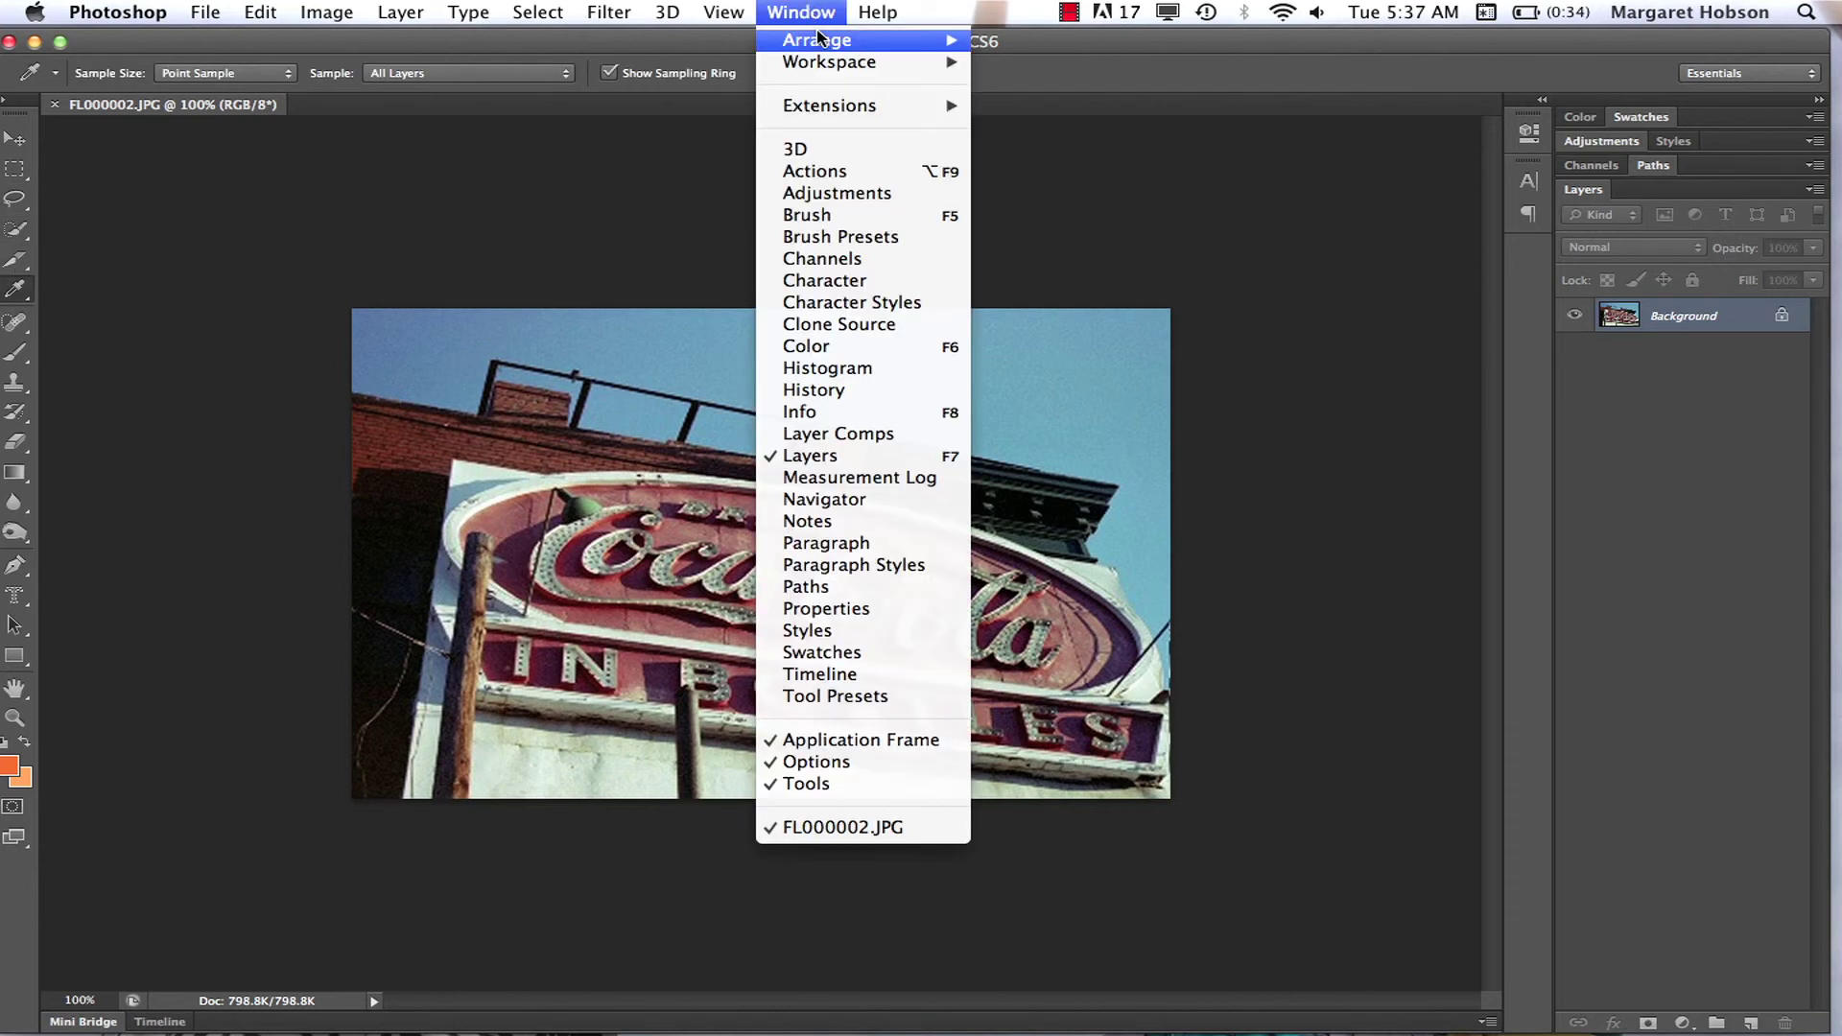
{"action": "mouse_move", "coordinate": [819, 38]}
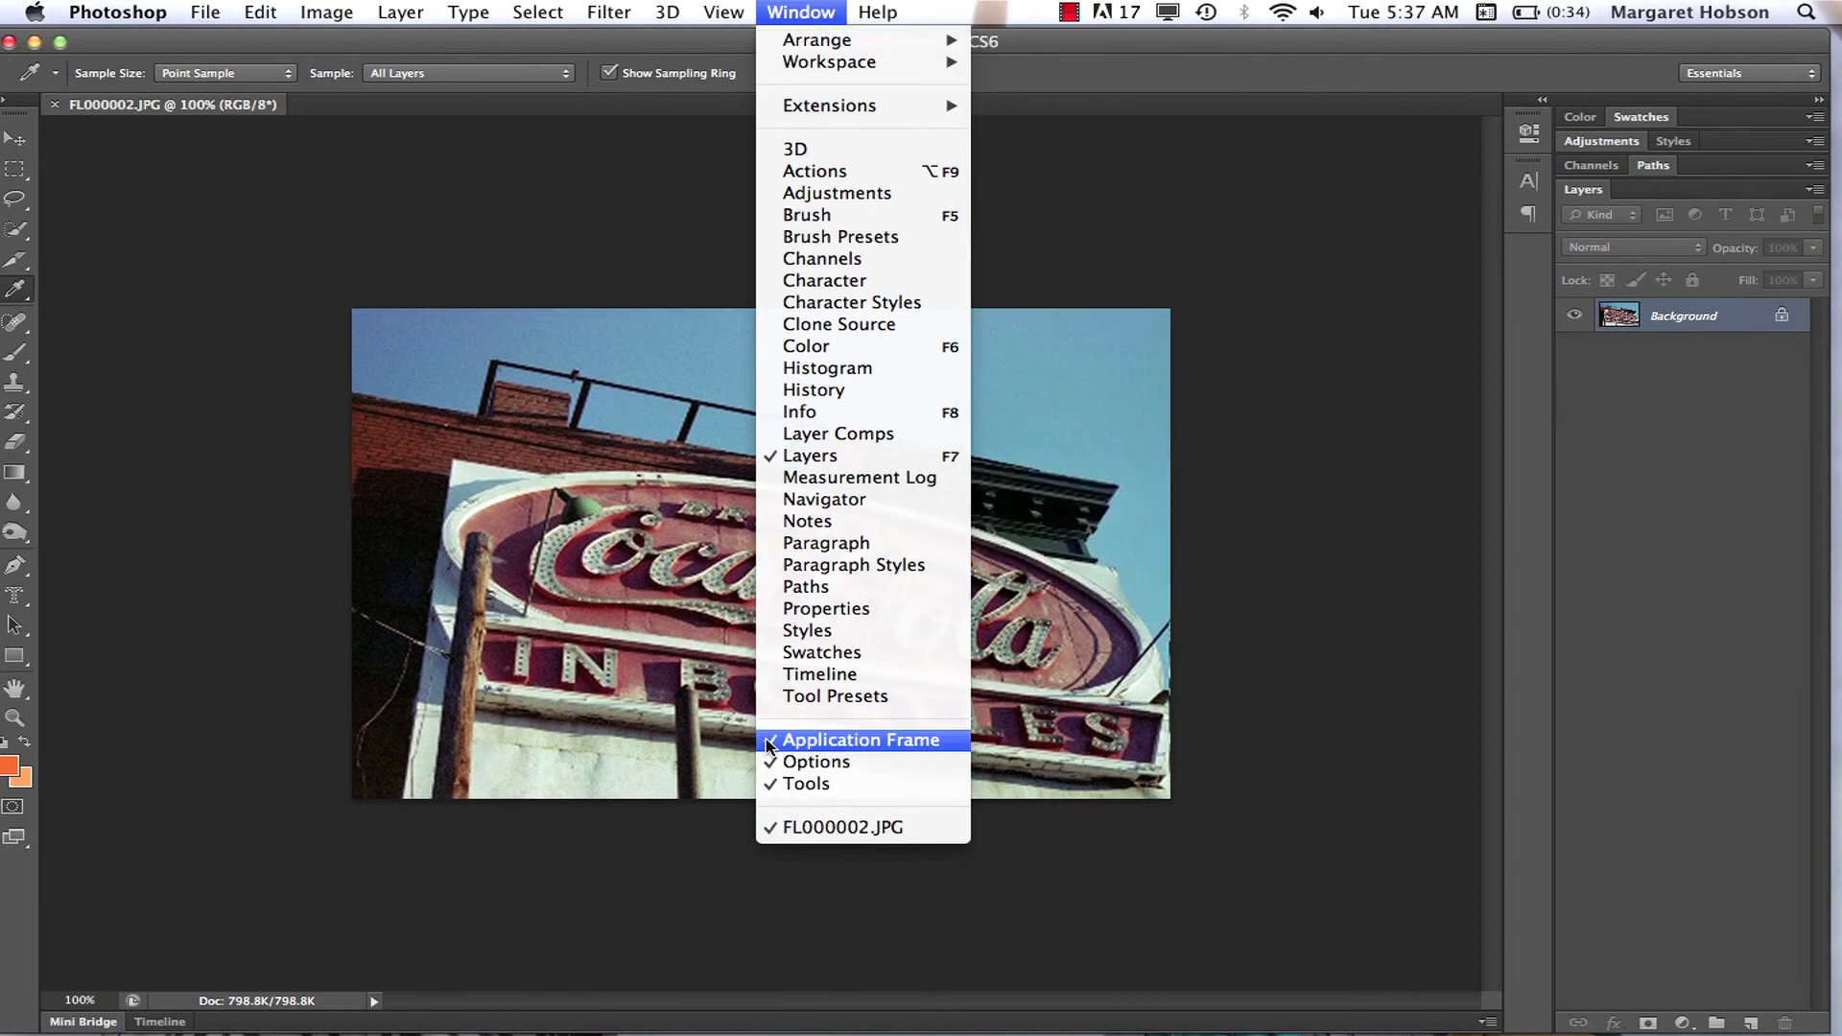
{"action": "left_click", "coordinate": [768, 746]}
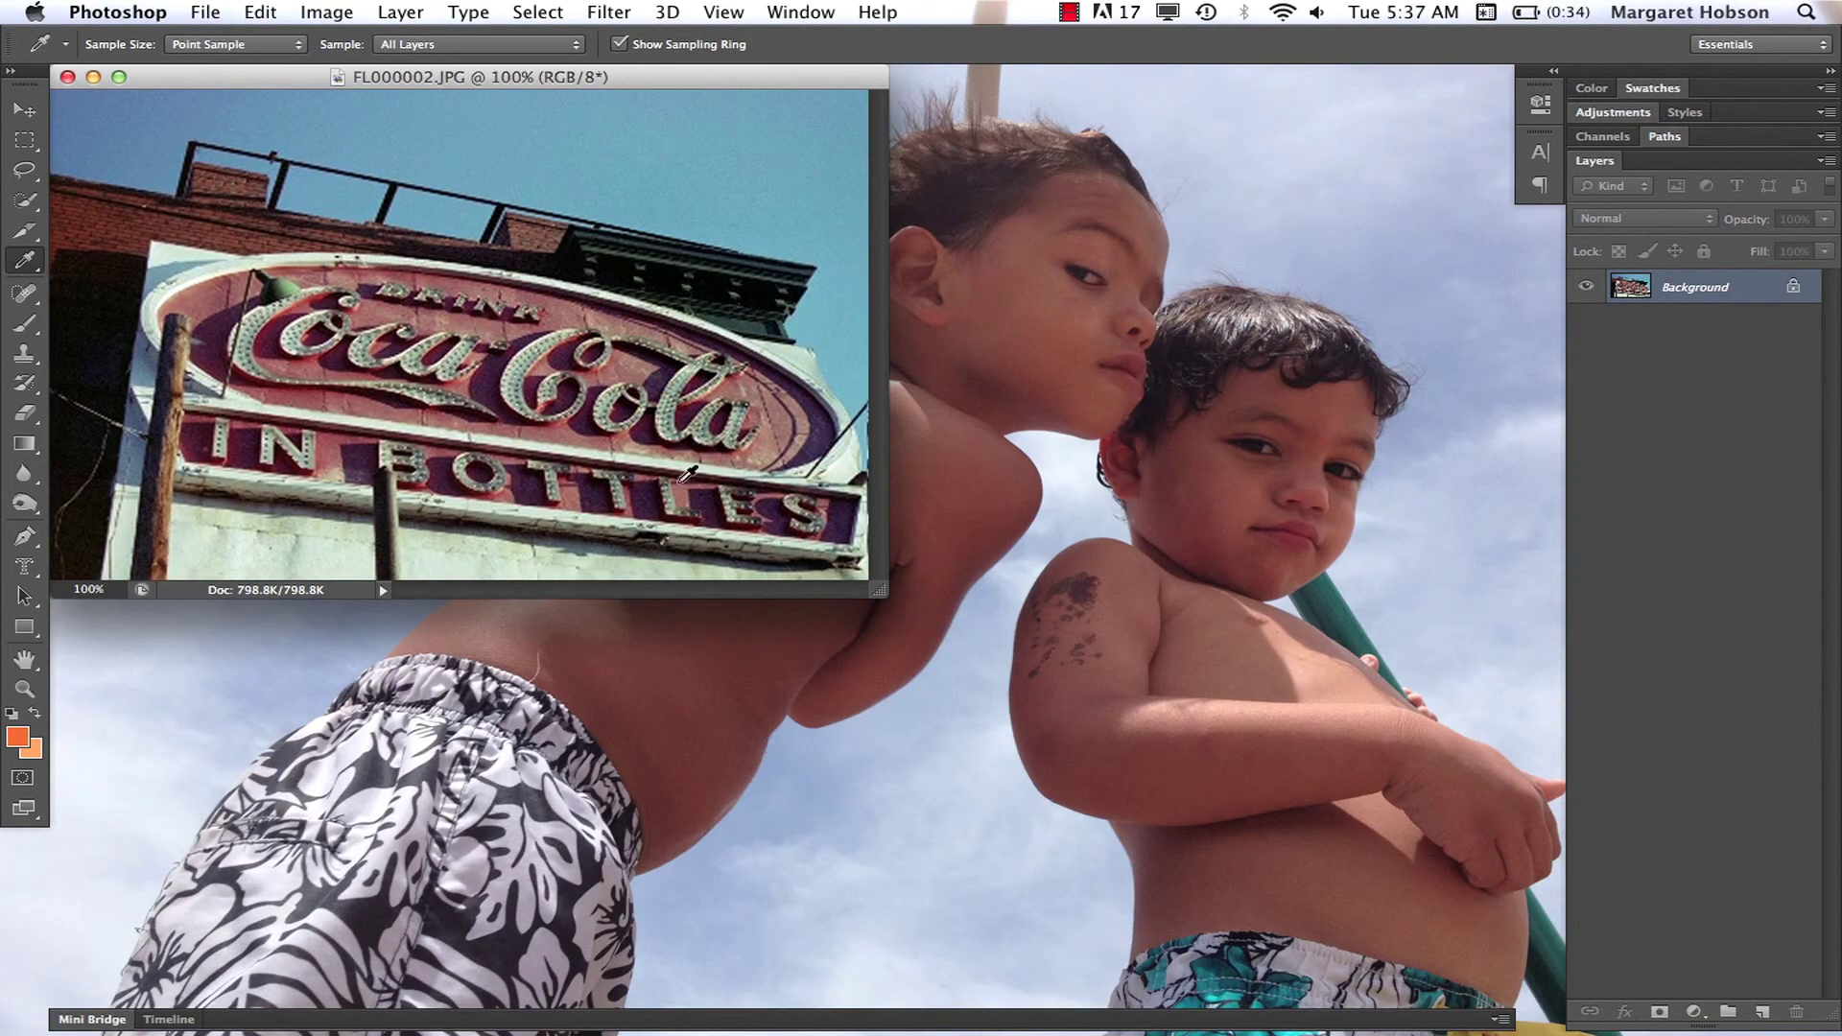
{"action": "left_click", "coordinate": [799, 13]}
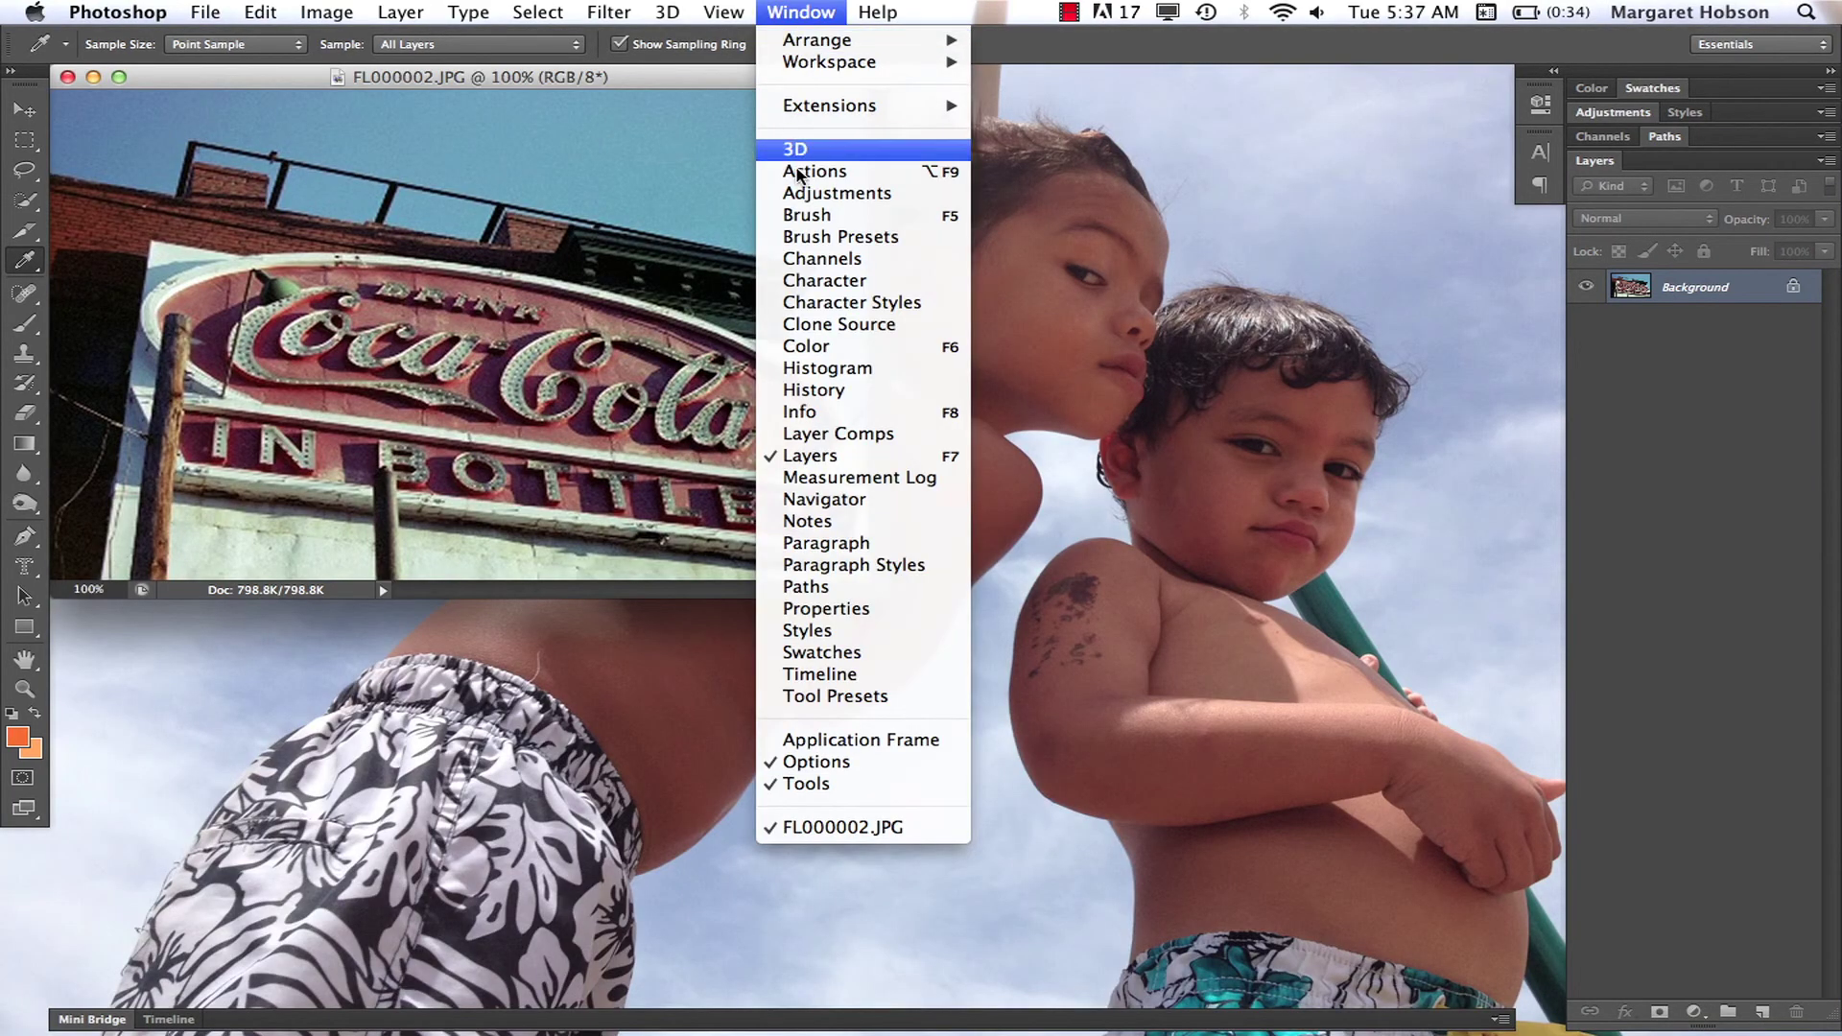
{"action": "left_click", "coordinate": [776, 740]}
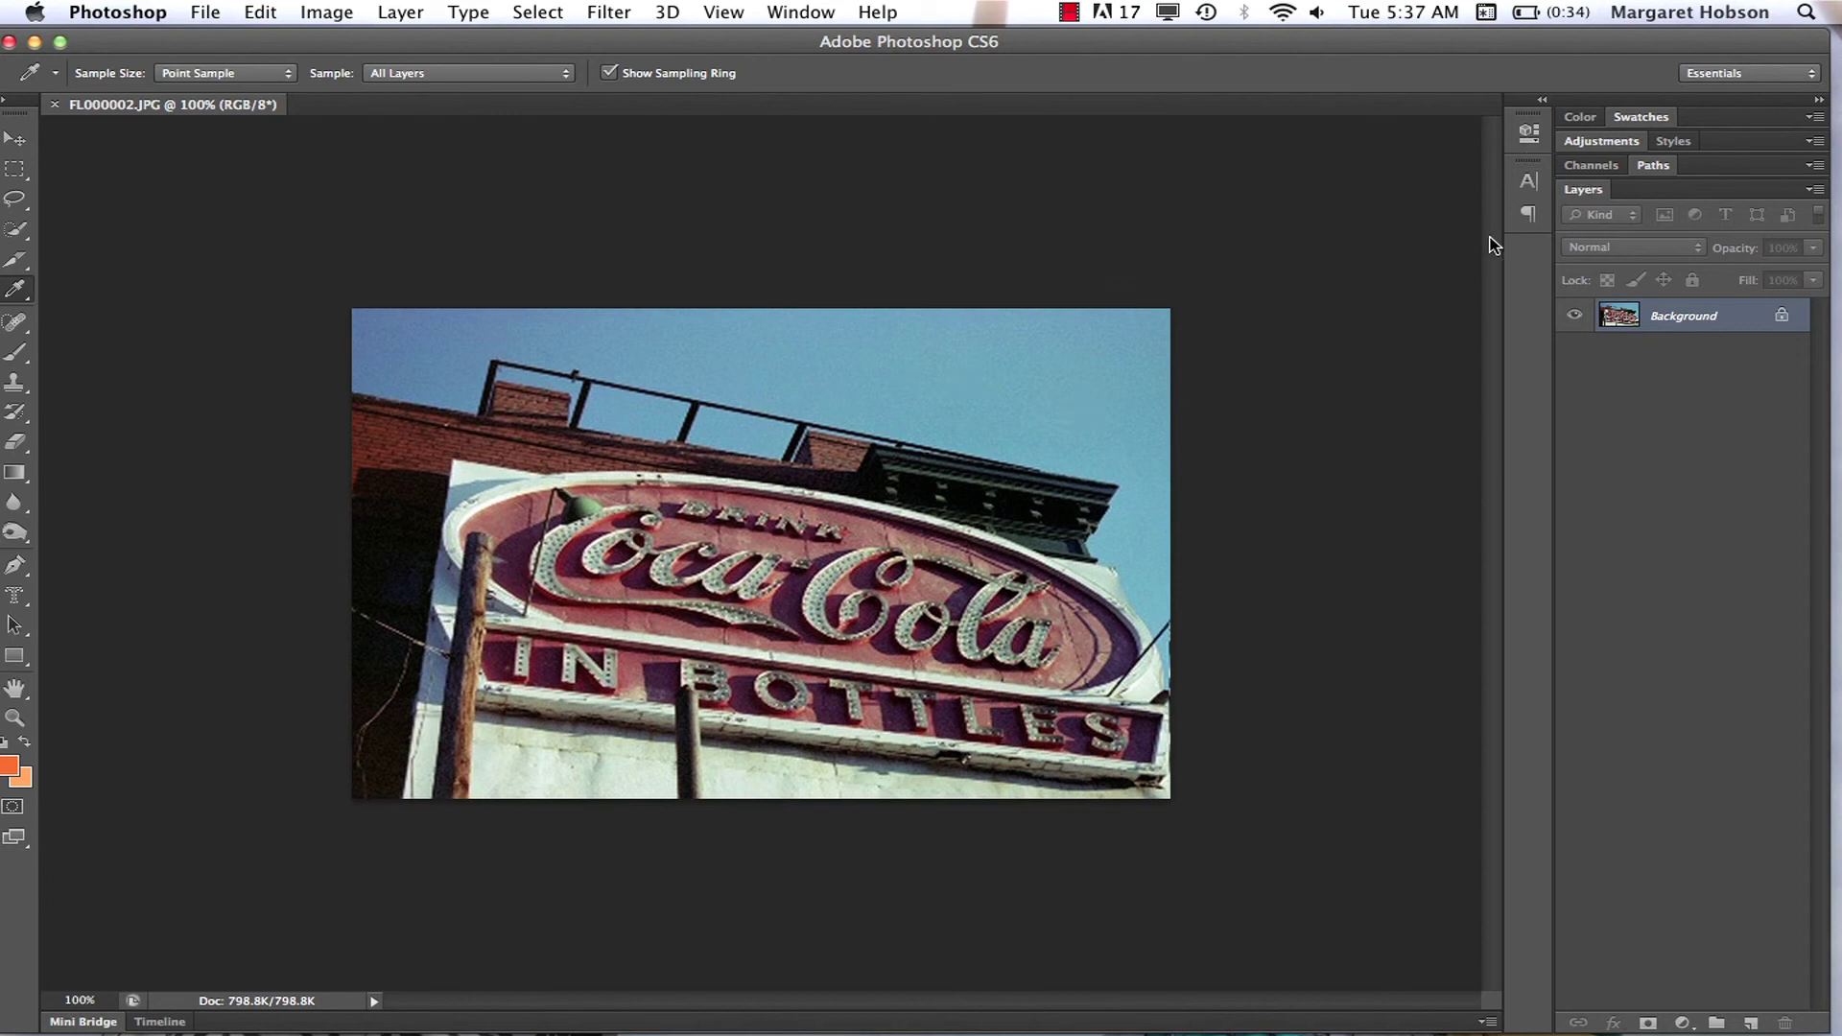
Widen the panel dock to label Properties, Character and Paragraph, then nudge the window slightly right
{"action": "left_click_drag", "start_coordinate": [1503, 272], "coordinate": [1411, 275]}
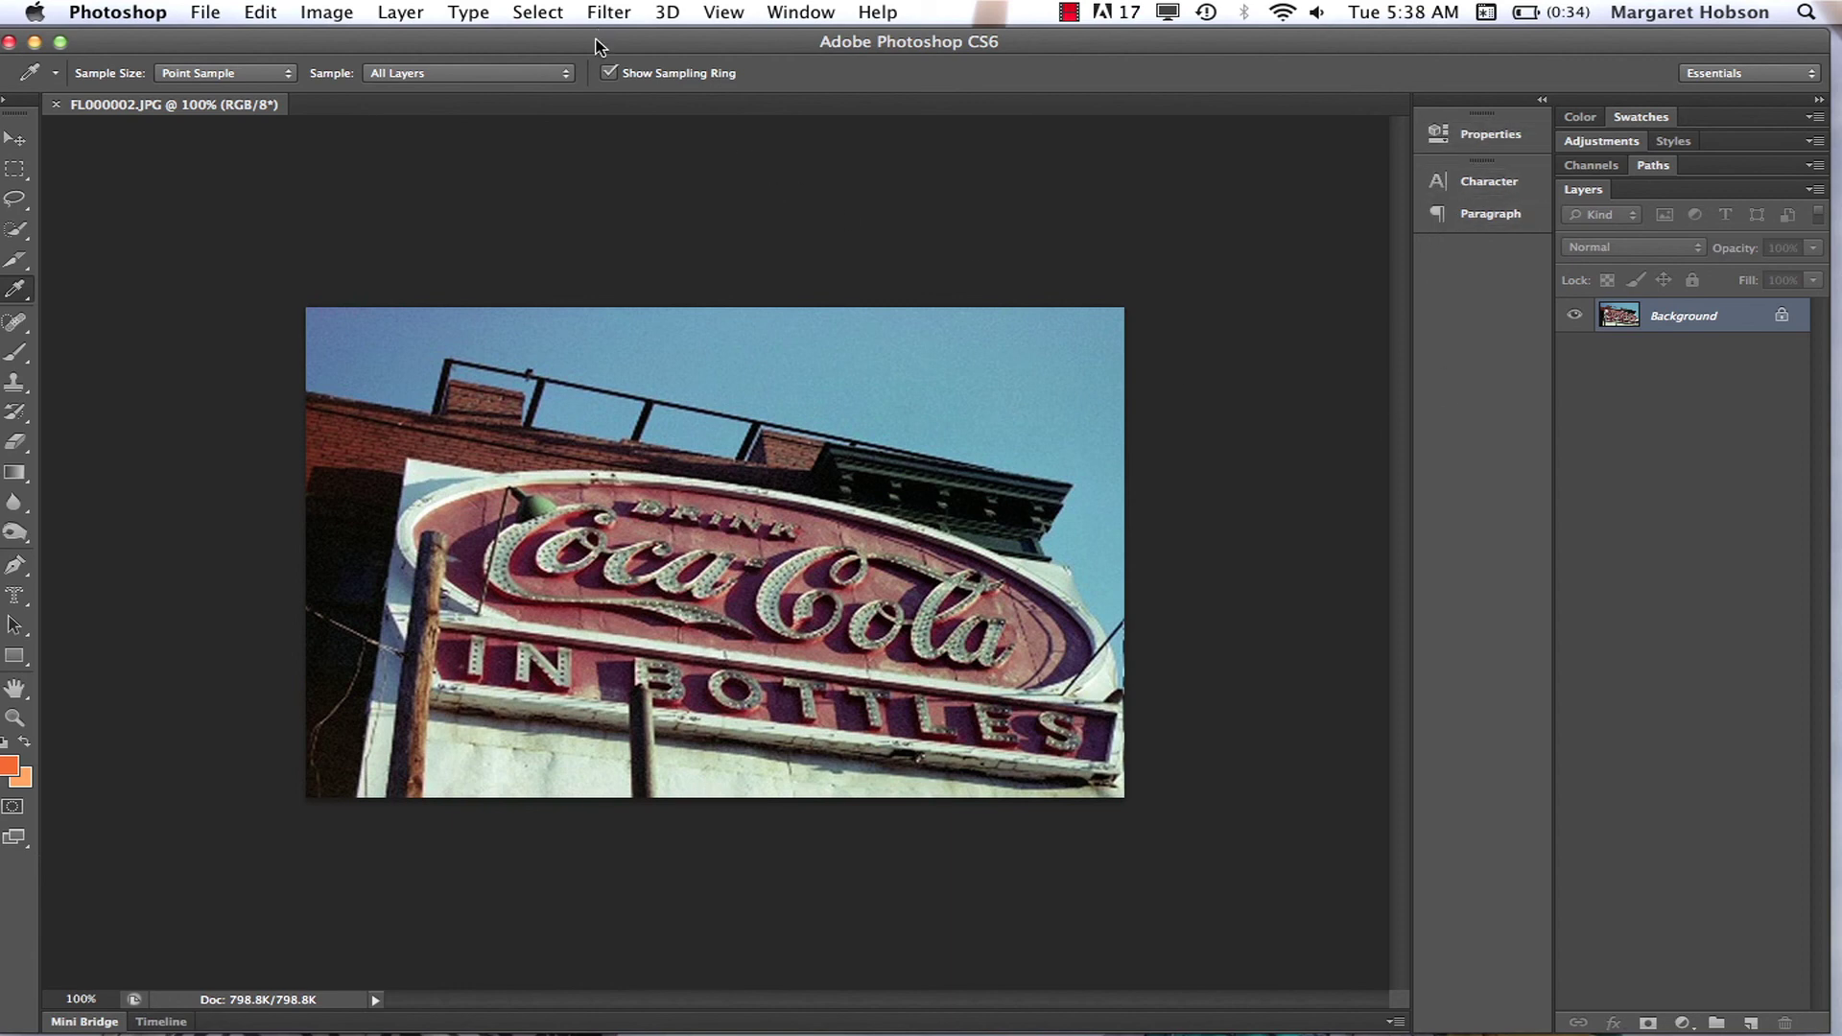
{"action": "left_click_drag", "start_coordinate": [595, 46], "coordinate": [602, 37]}
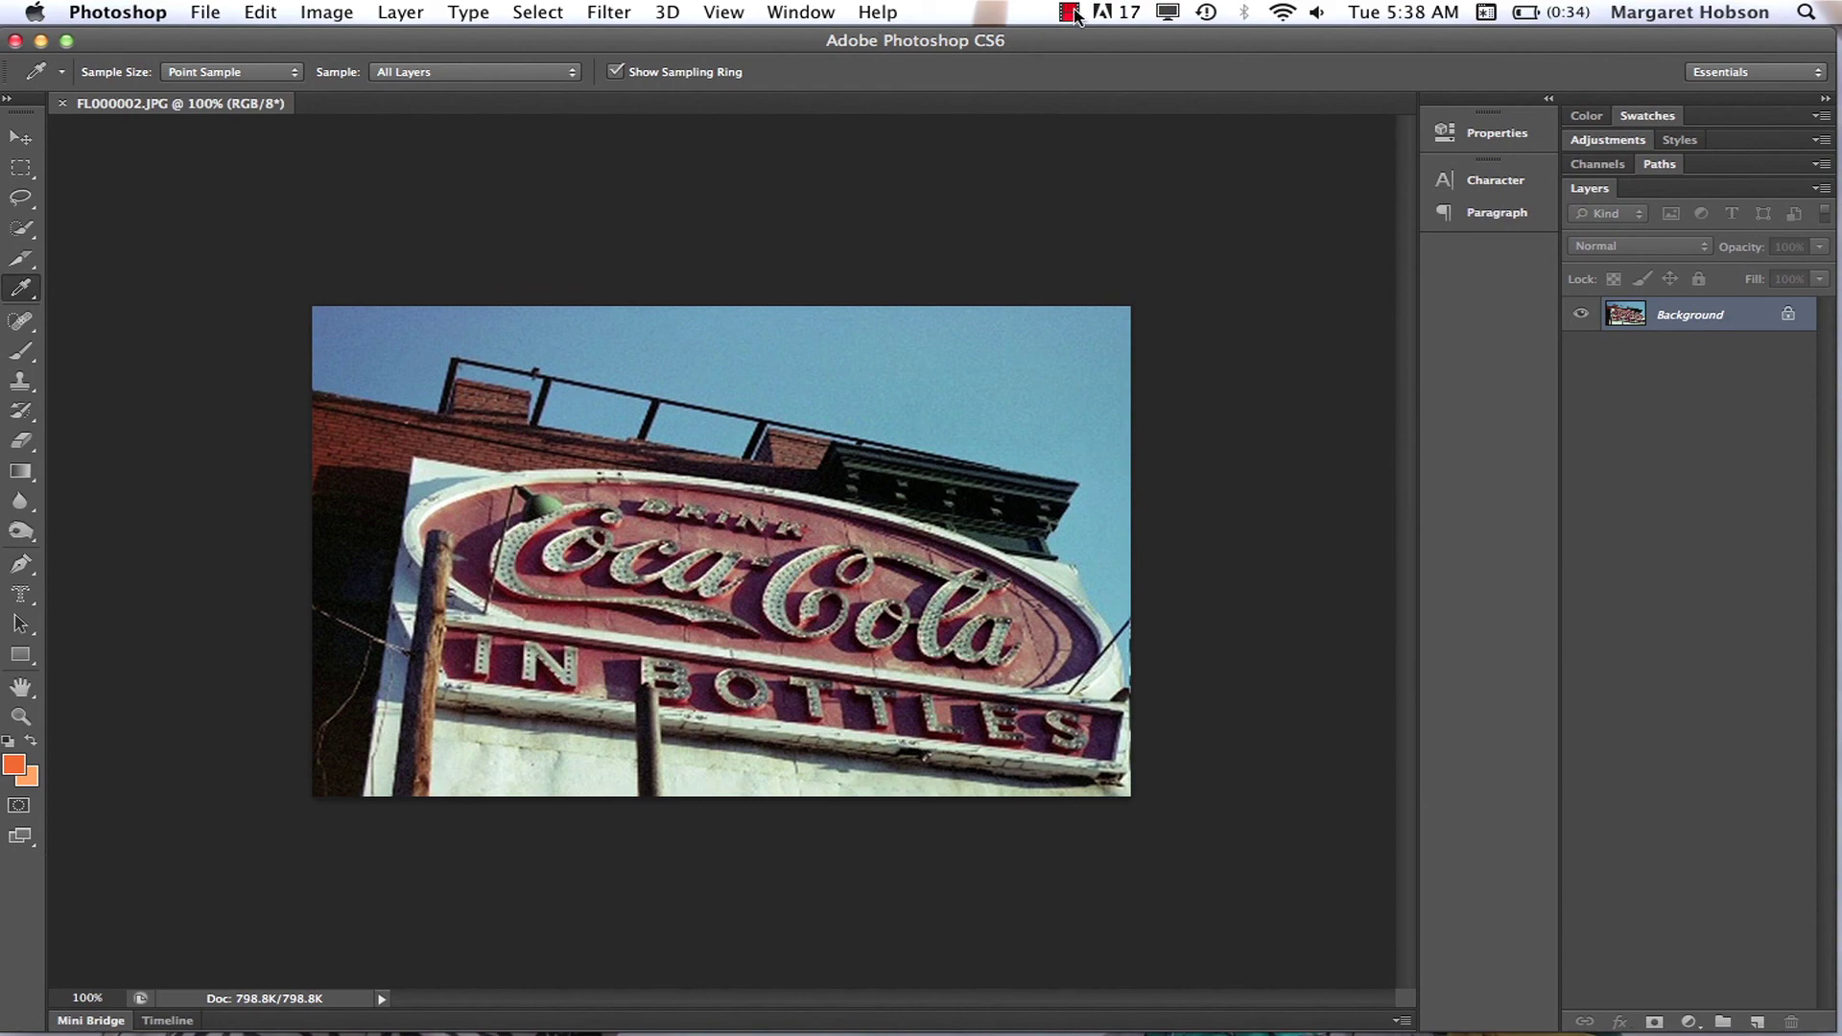